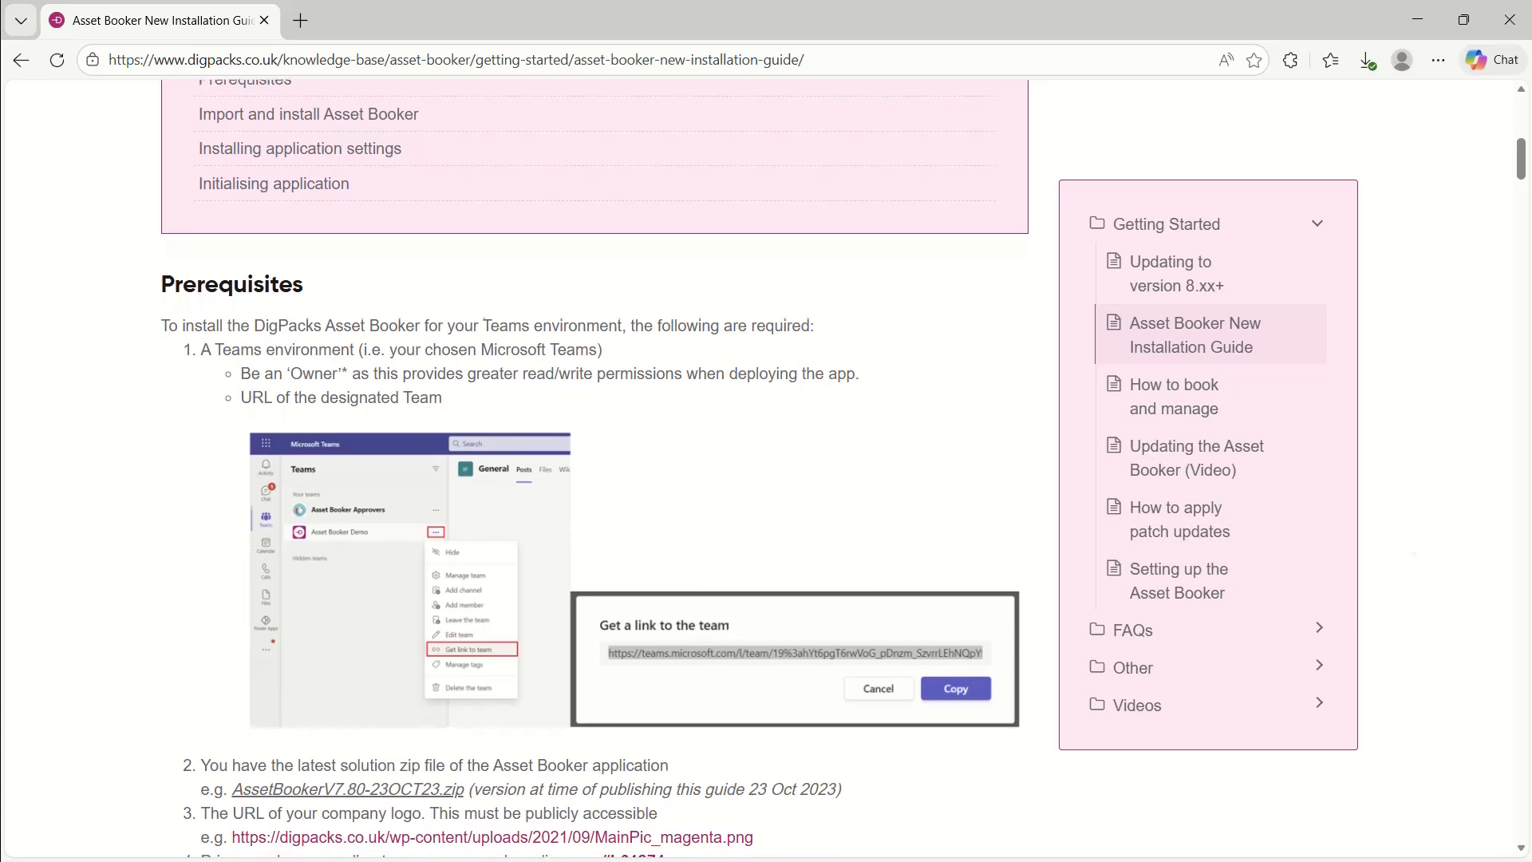
Review the installation prerequisites, switch to Teams and view the member list of the Asset Booker - Client Demo team
scroll(594, 471, "down", 1)
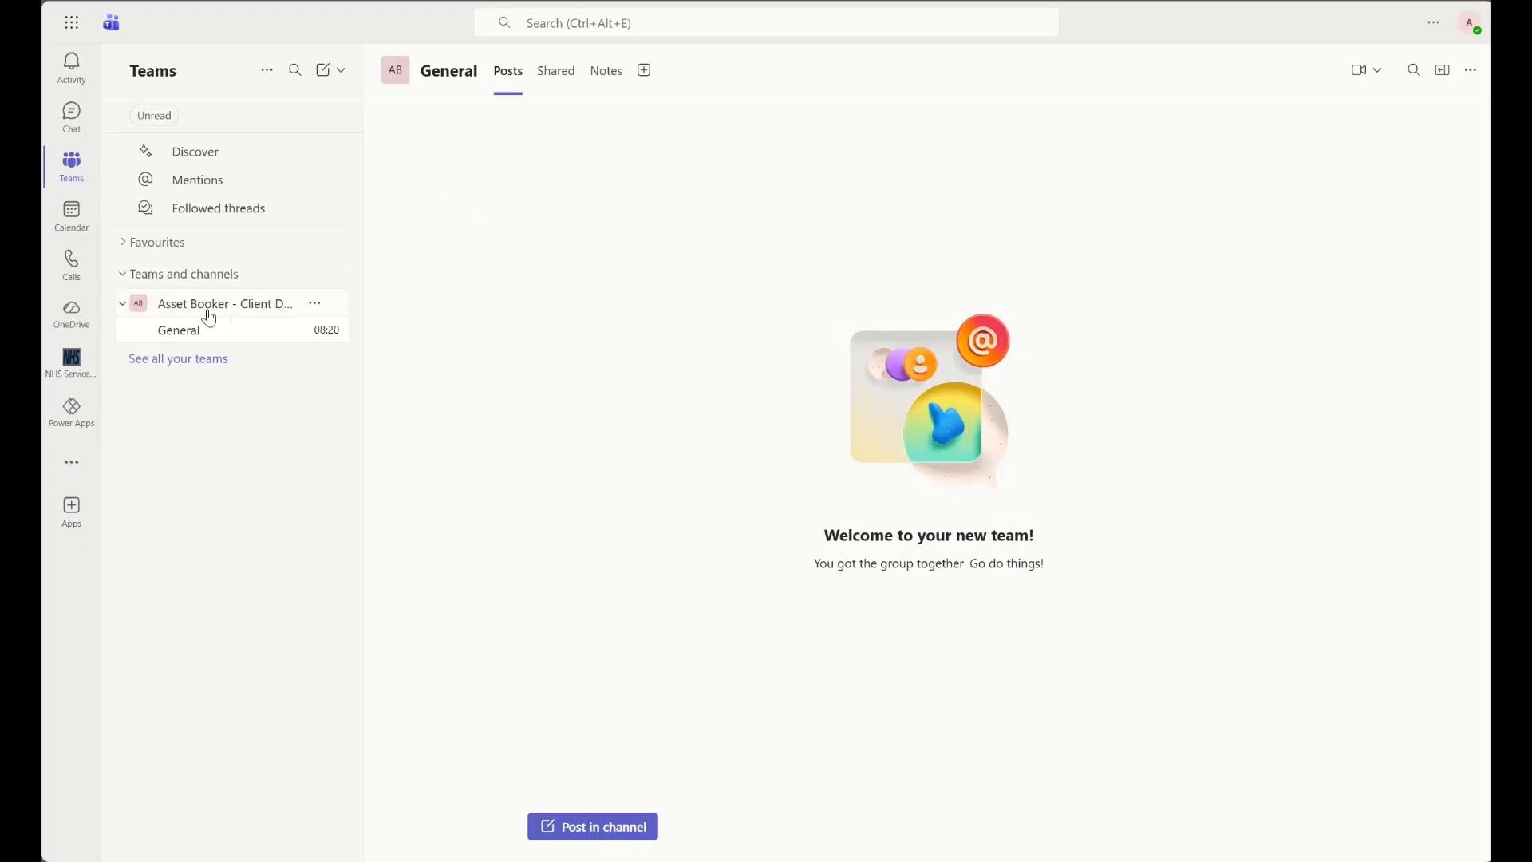
left_click(315, 304)
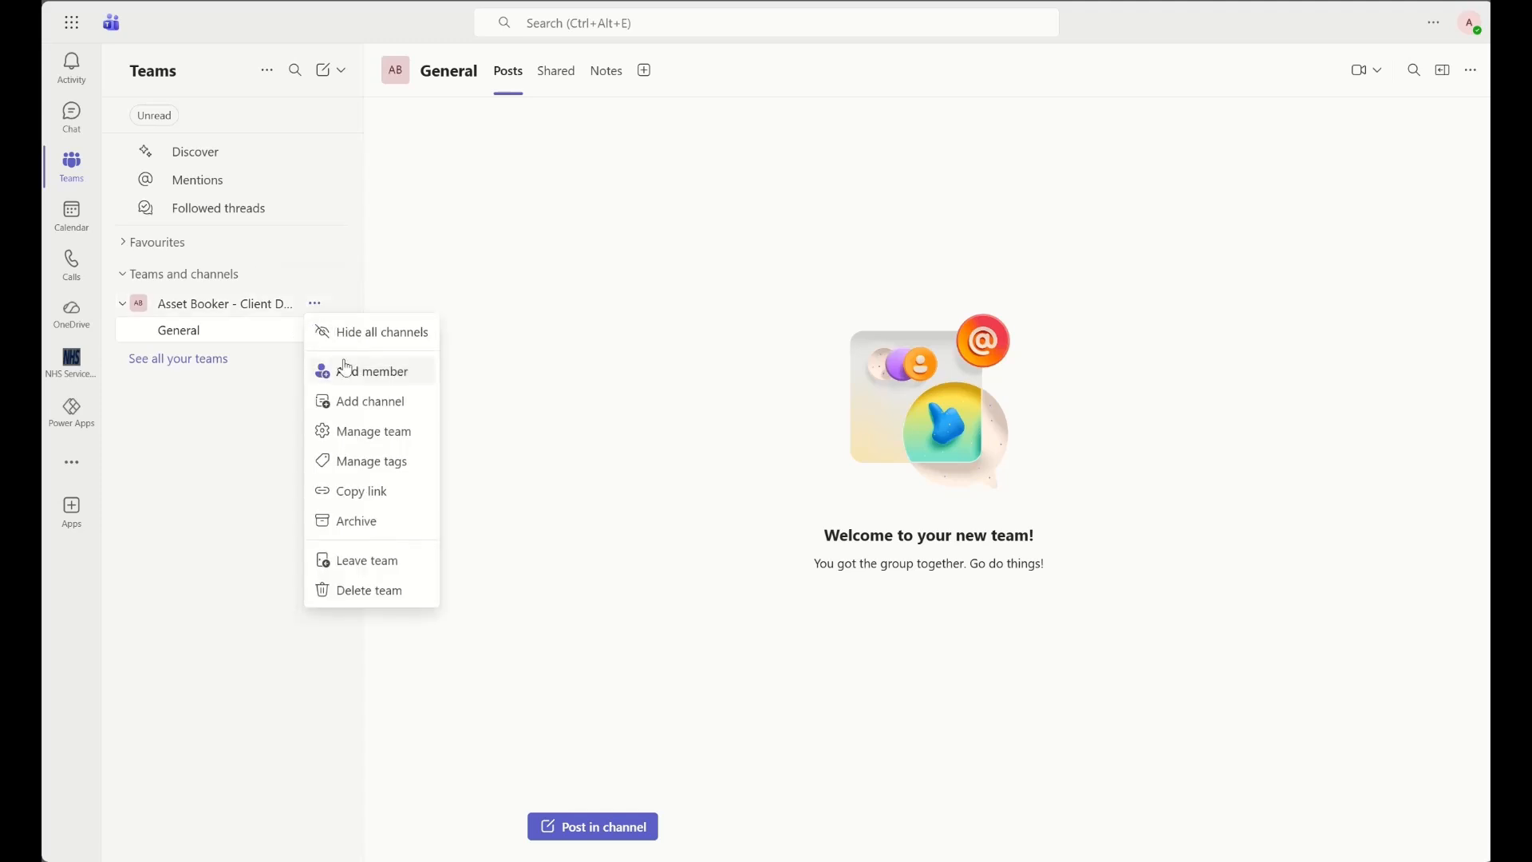
left_click(384, 432)
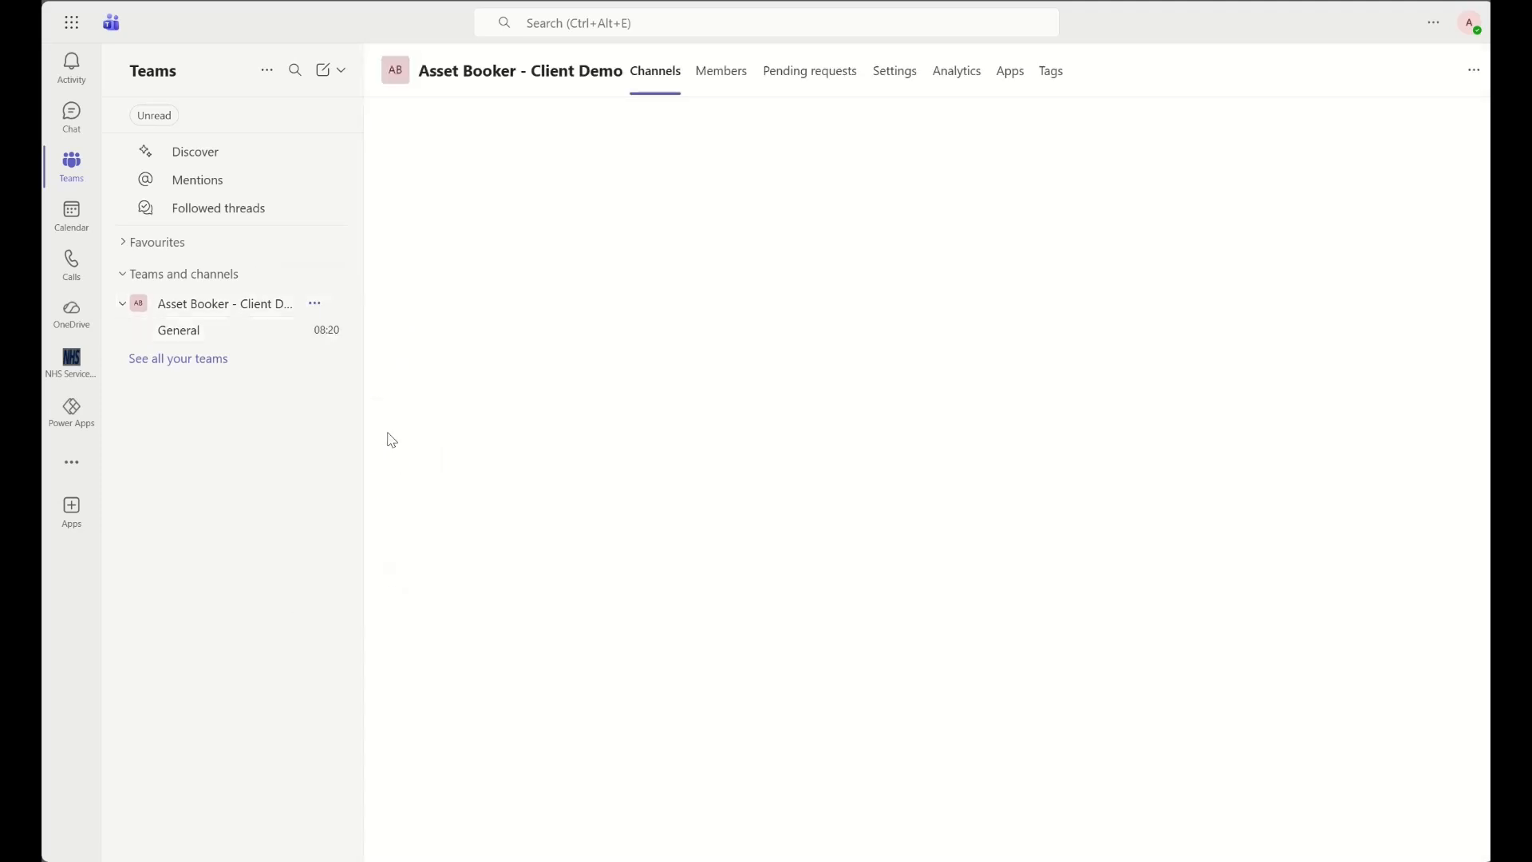
left_click(721, 73)
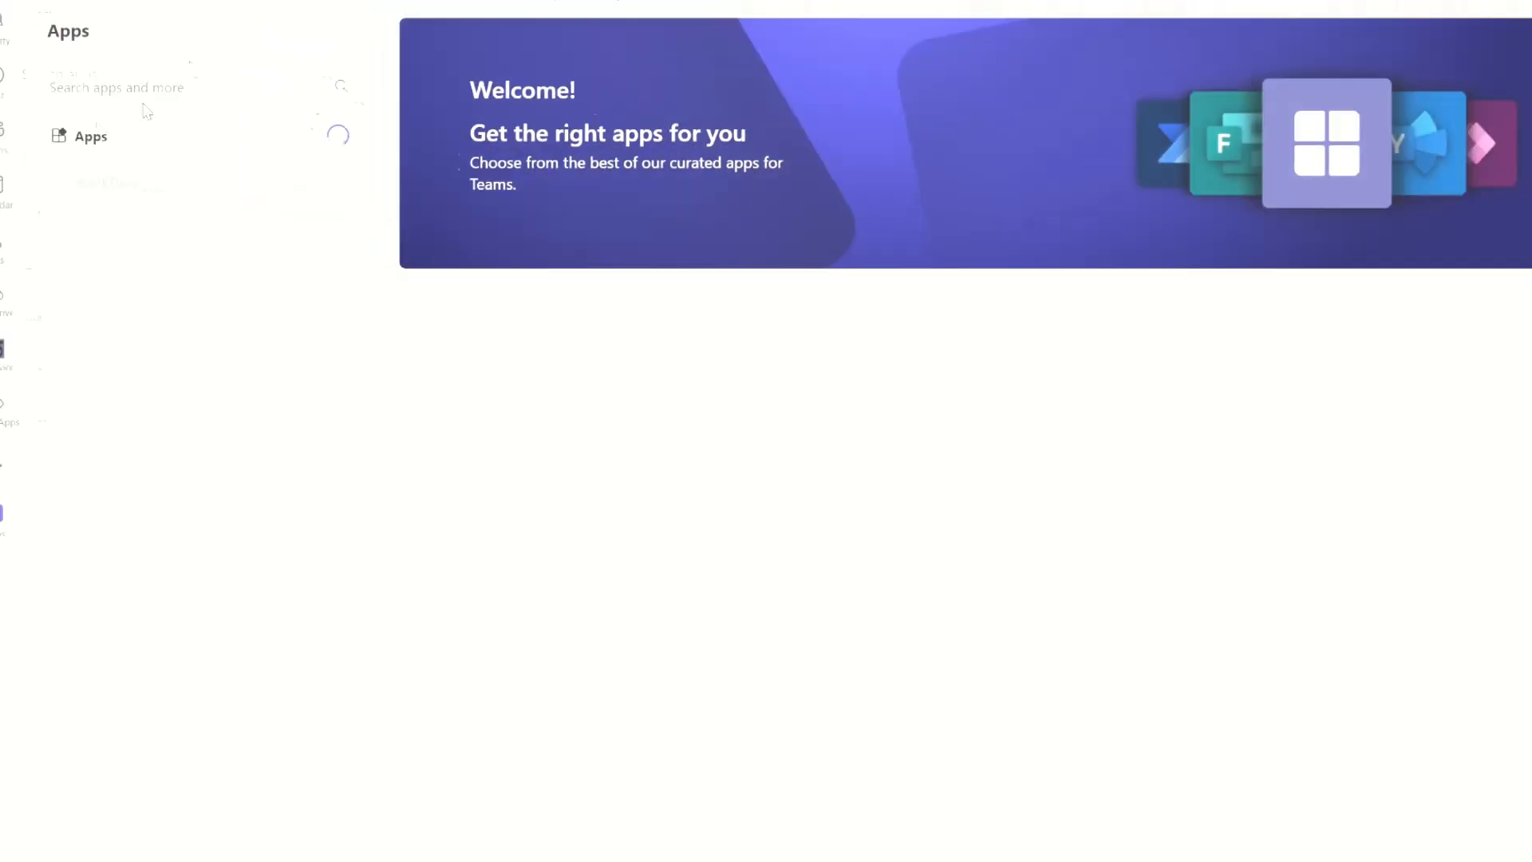
Search the Teams app store for "power apps" and open Microsoft's Power Apps app
type("power")
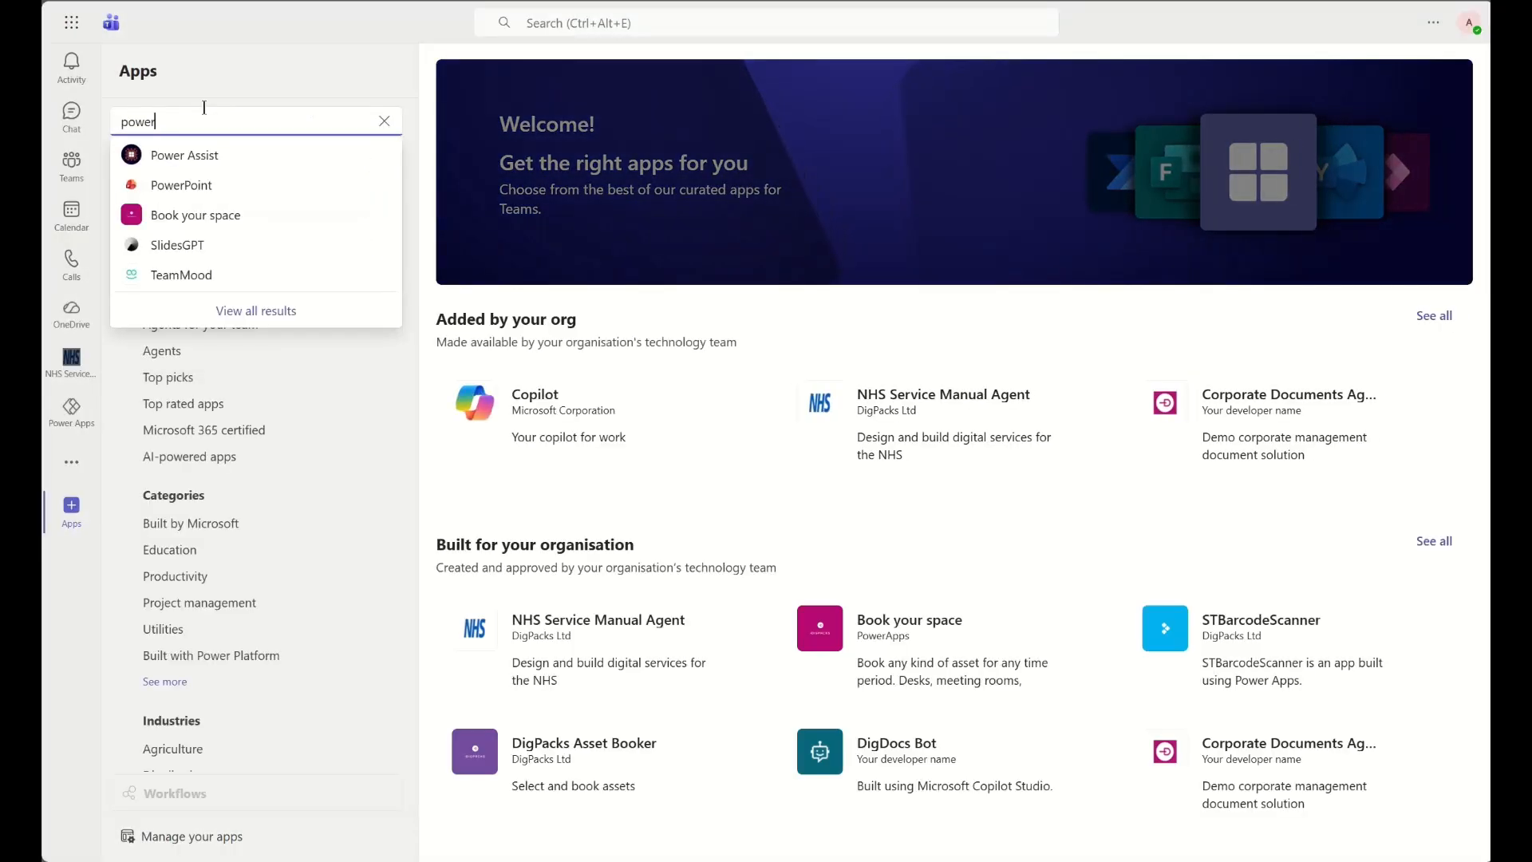
type(" apps")
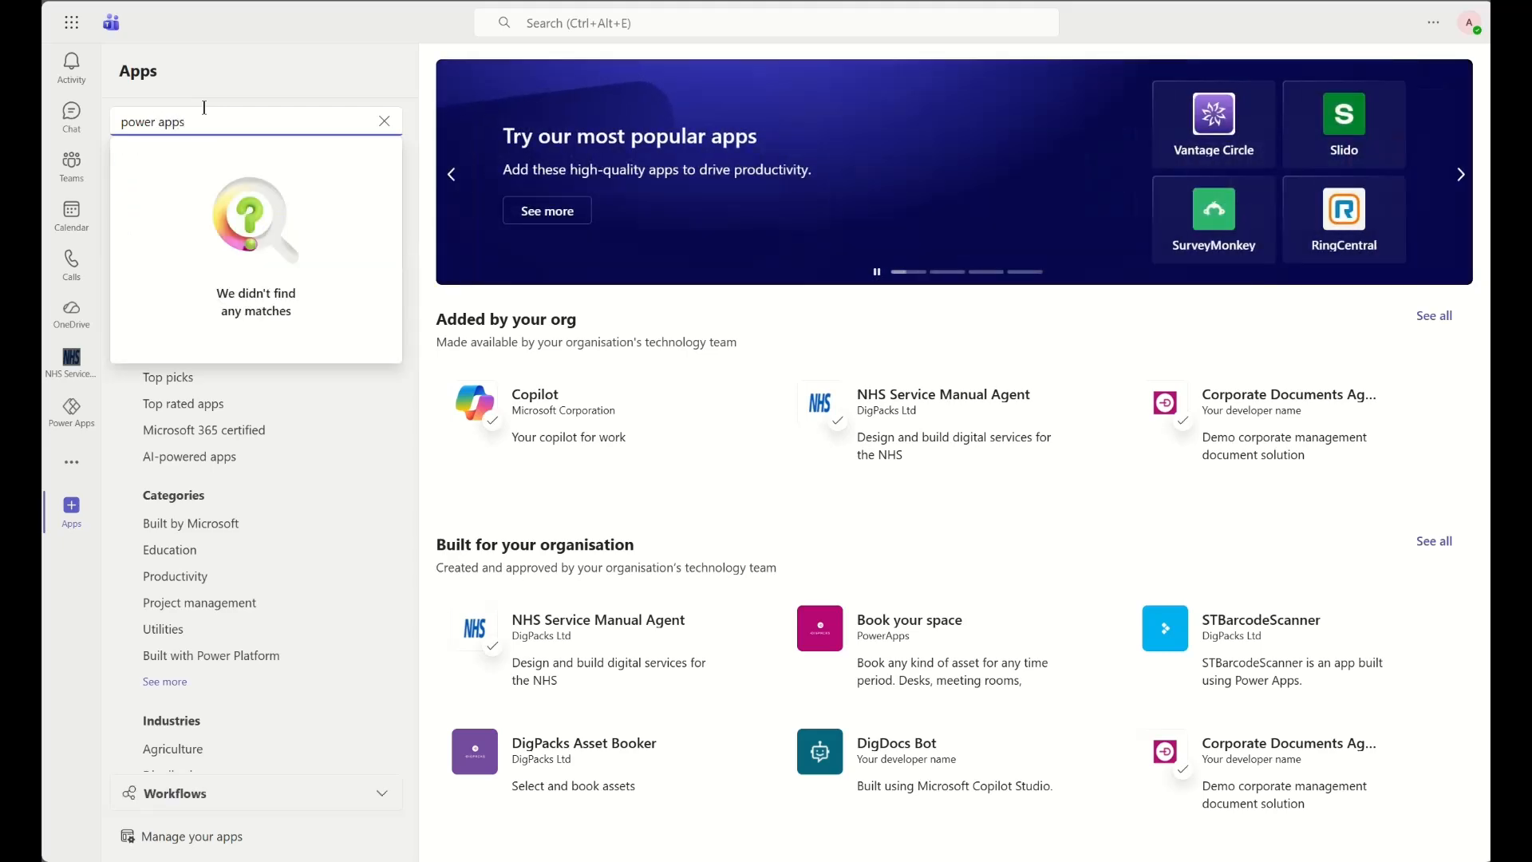
key("Return")
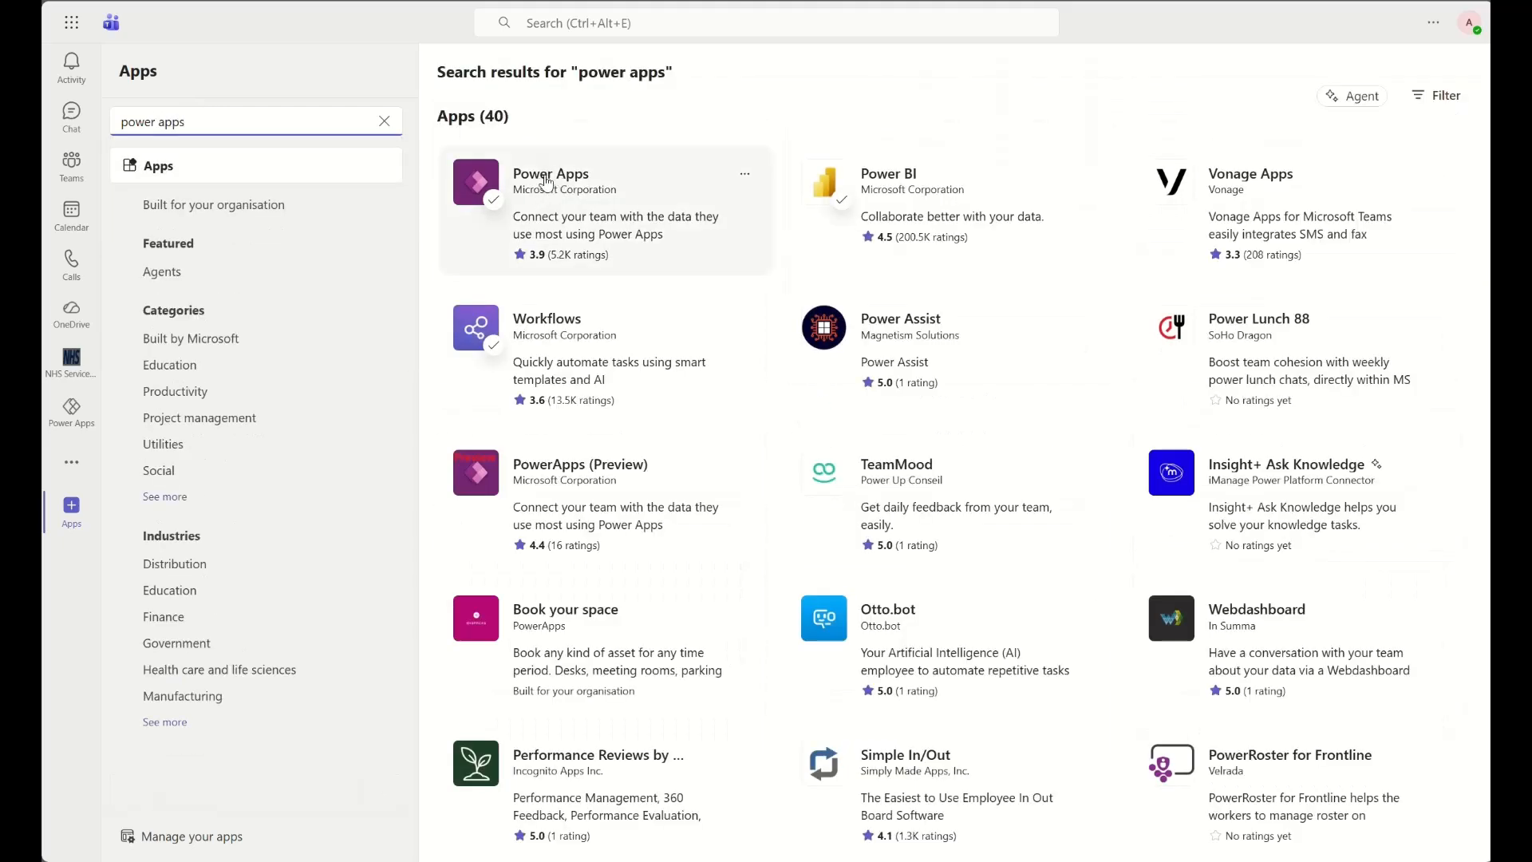
left_click(575, 226)
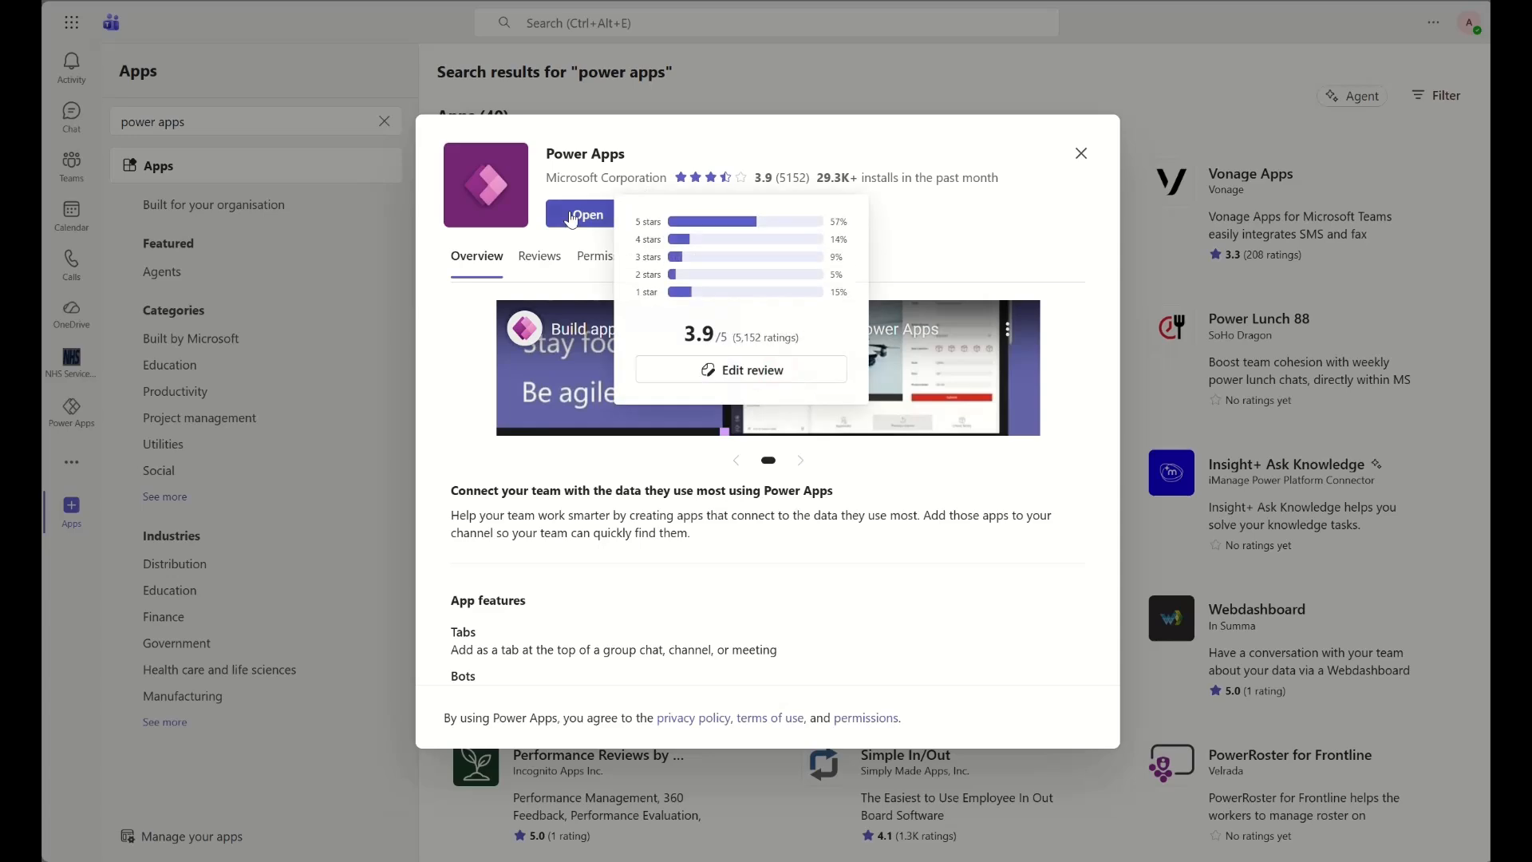
left_click(570, 217)
left_click(777, 421)
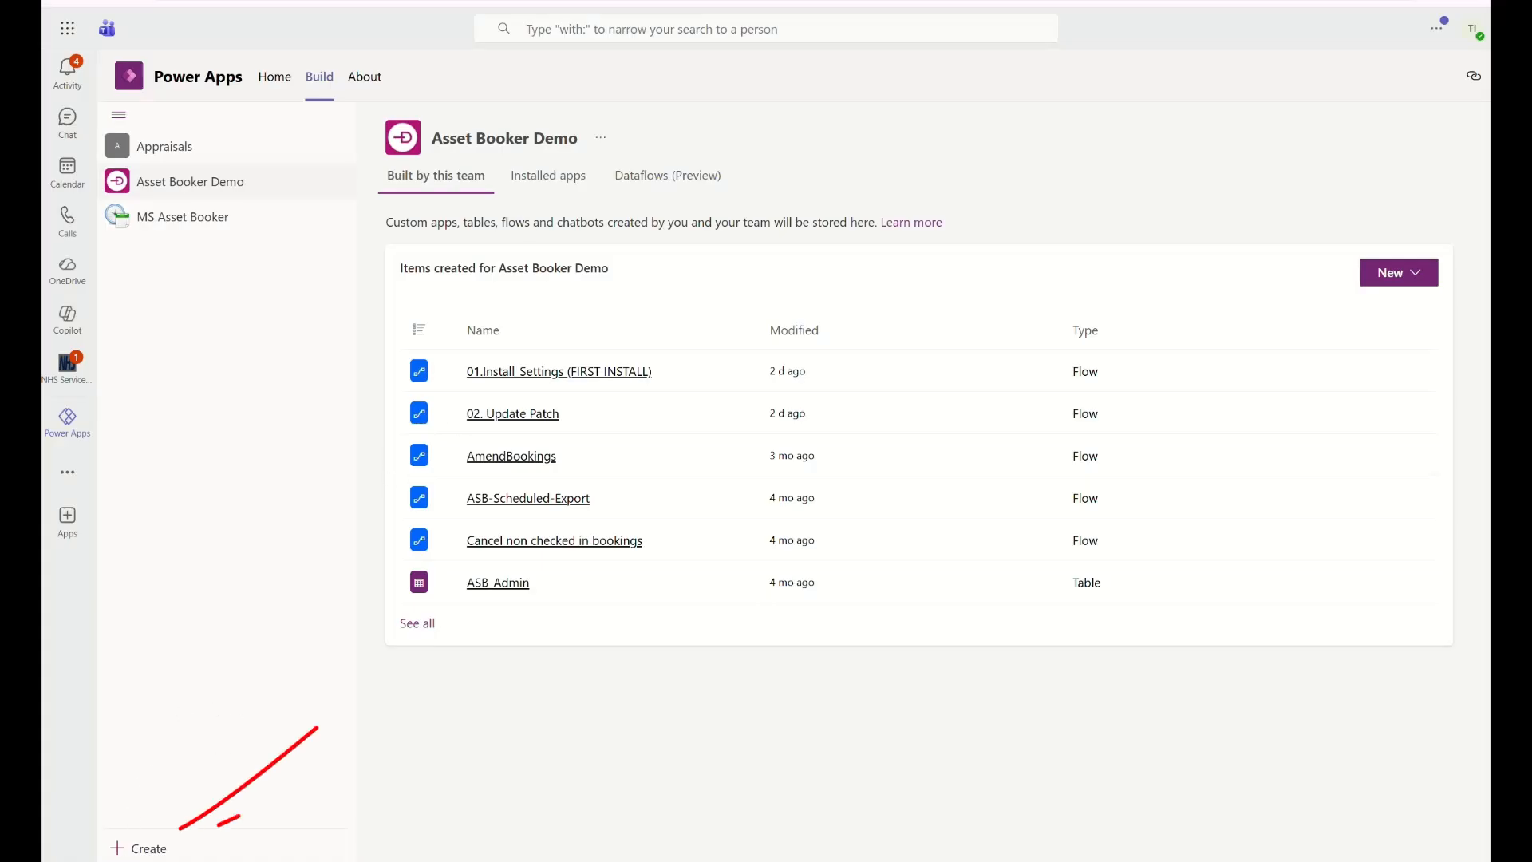
Start creating an app for the Asset Booker - Client Demo team to set up Power Apps there, and close the dialog
left_click(120, 850)
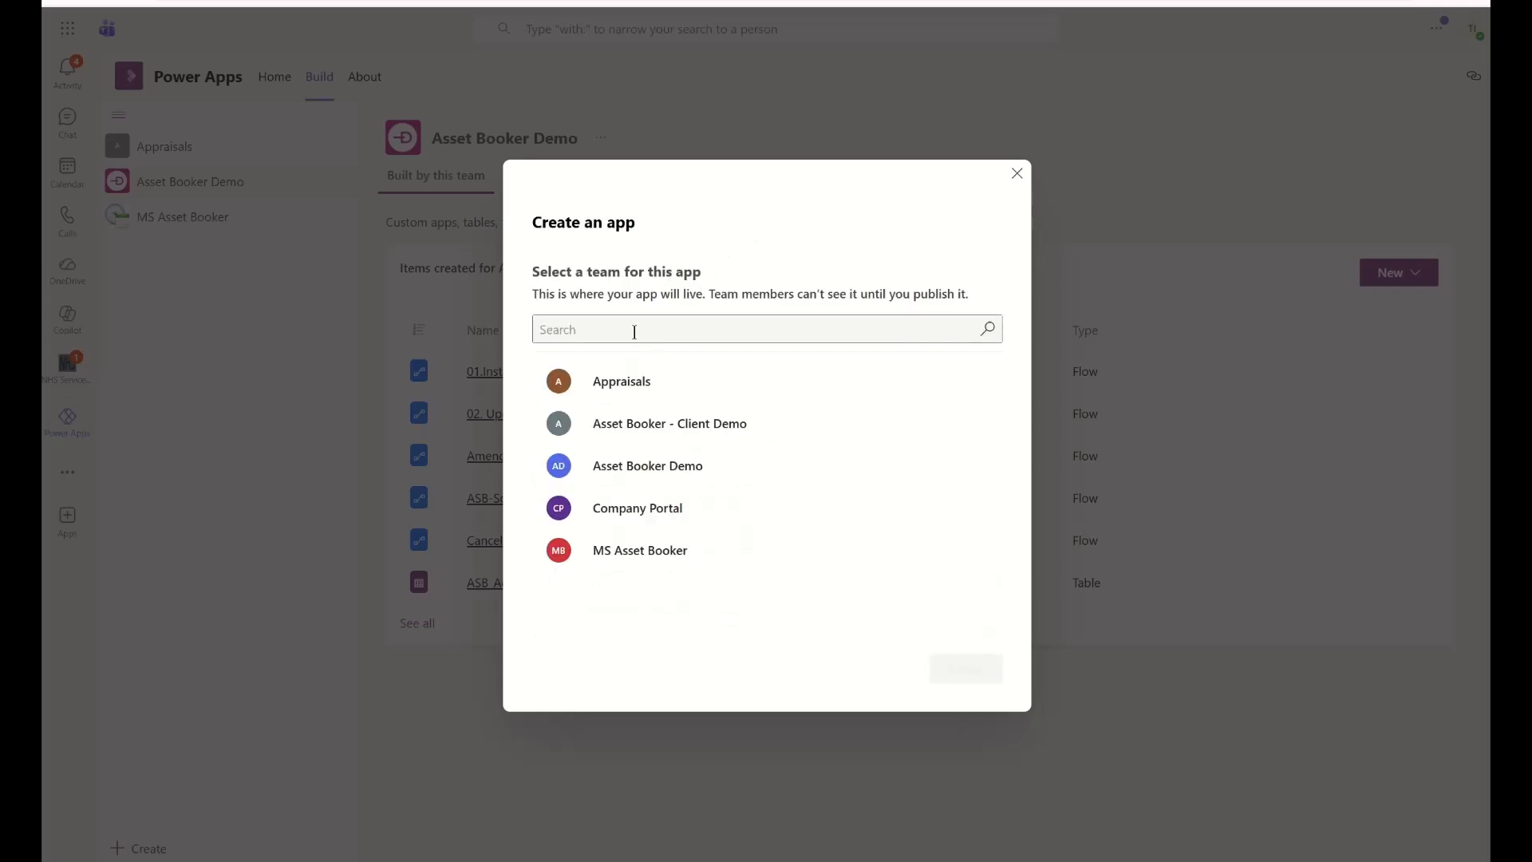
left_click(771, 423)
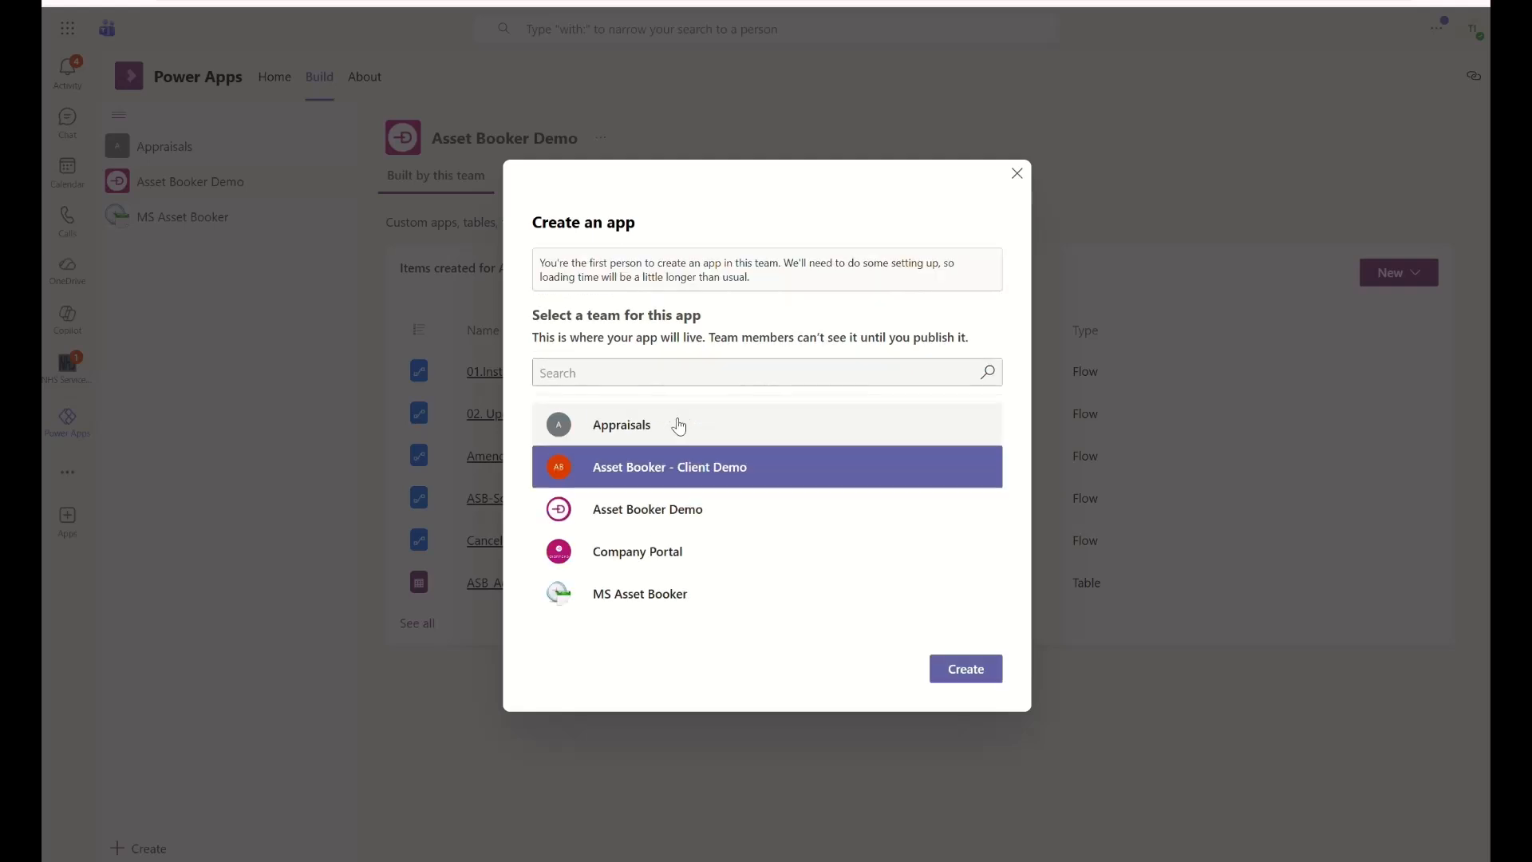
left_click(981, 684)
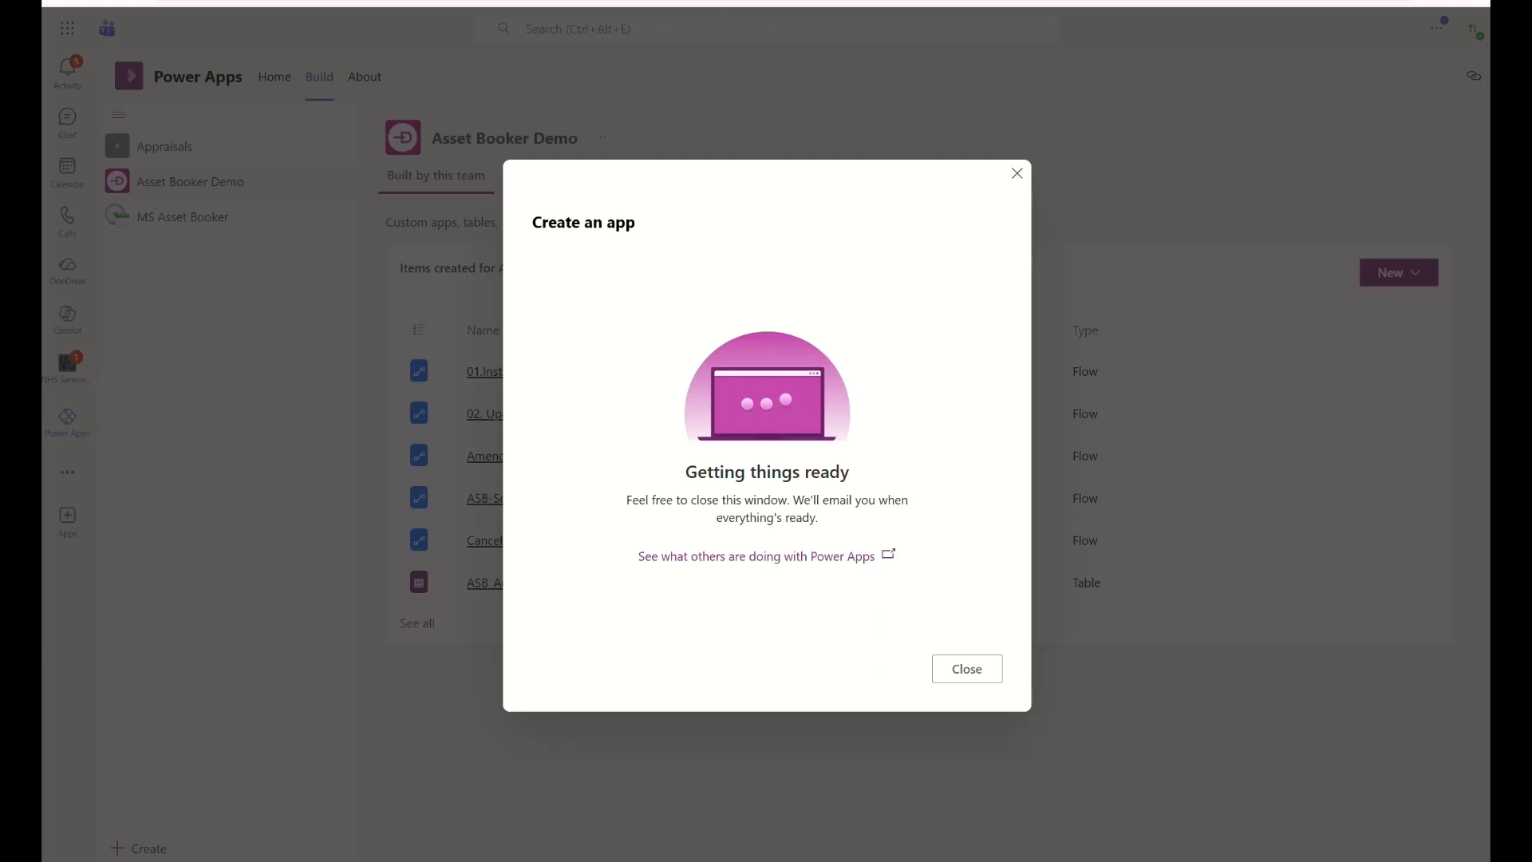
left_click(967, 669)
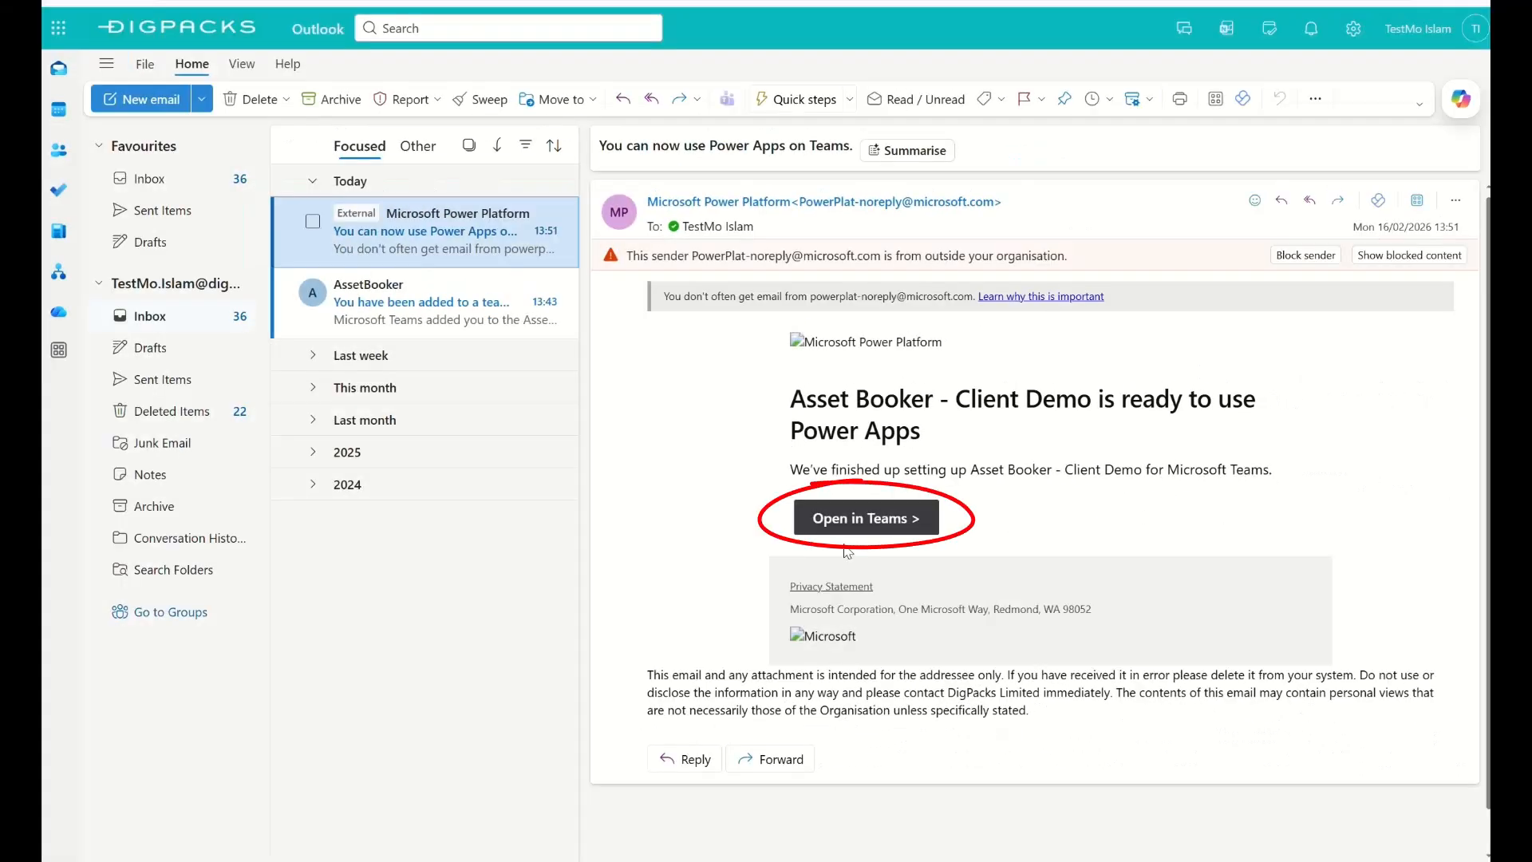
Open Teams from the Power Platform setup email, using the web app instead of the desktop app
left_click(859, 523)
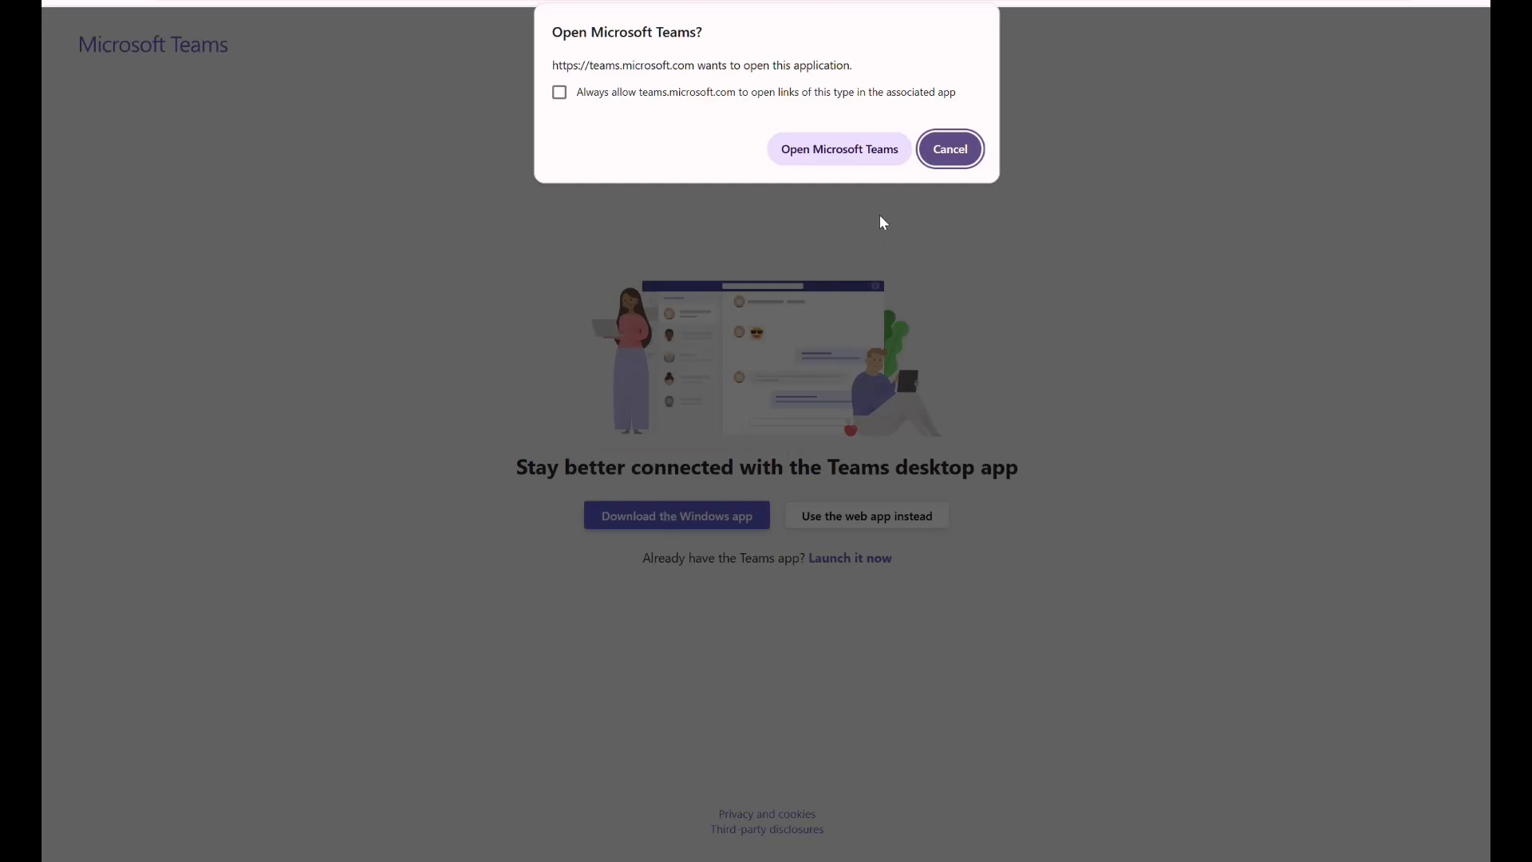
left_click(972, 162)
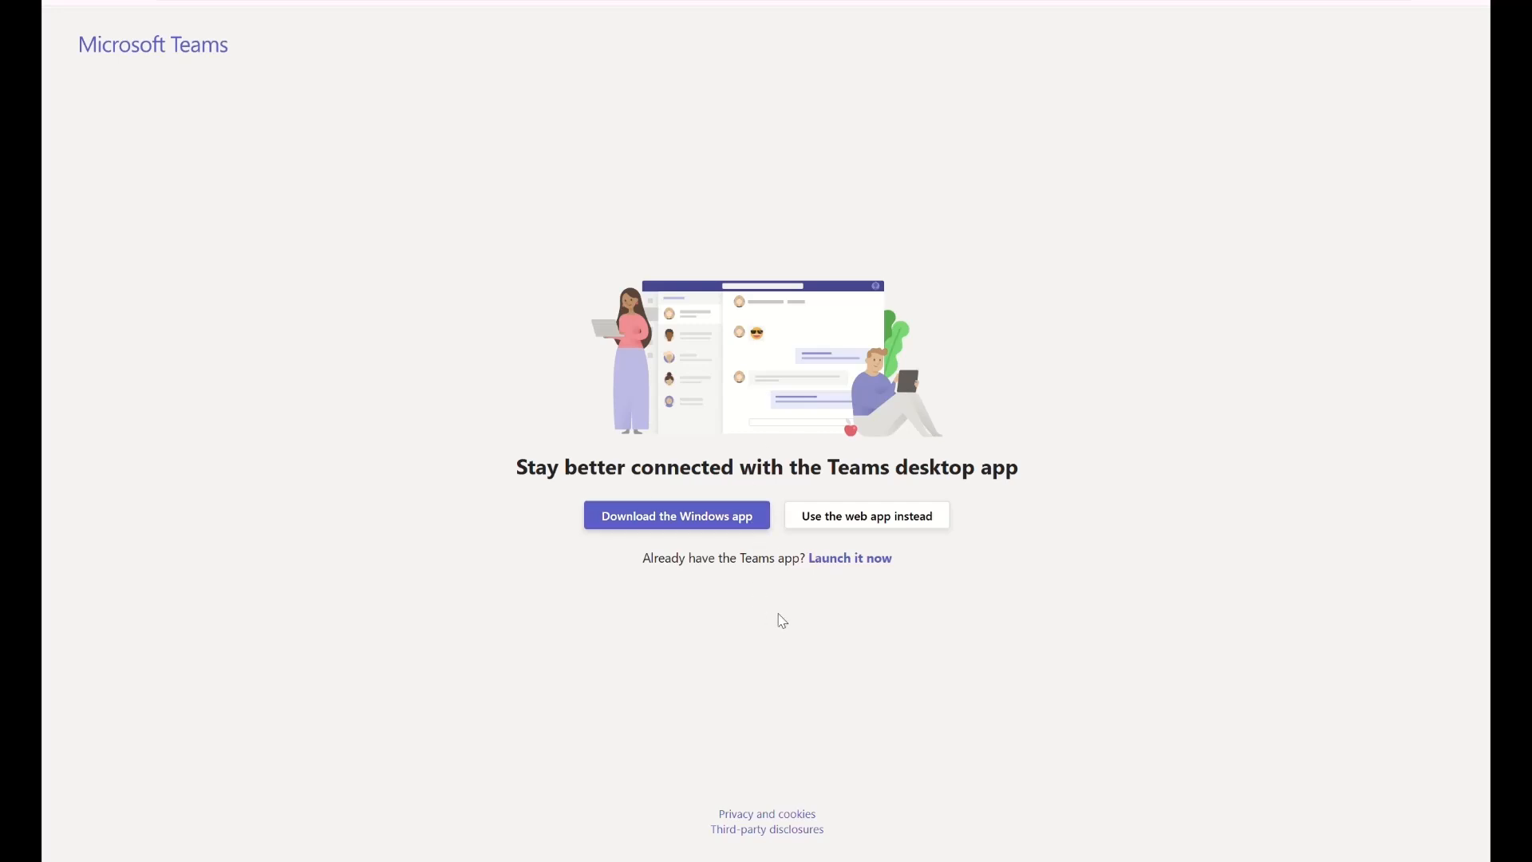
left_click(857, 534)
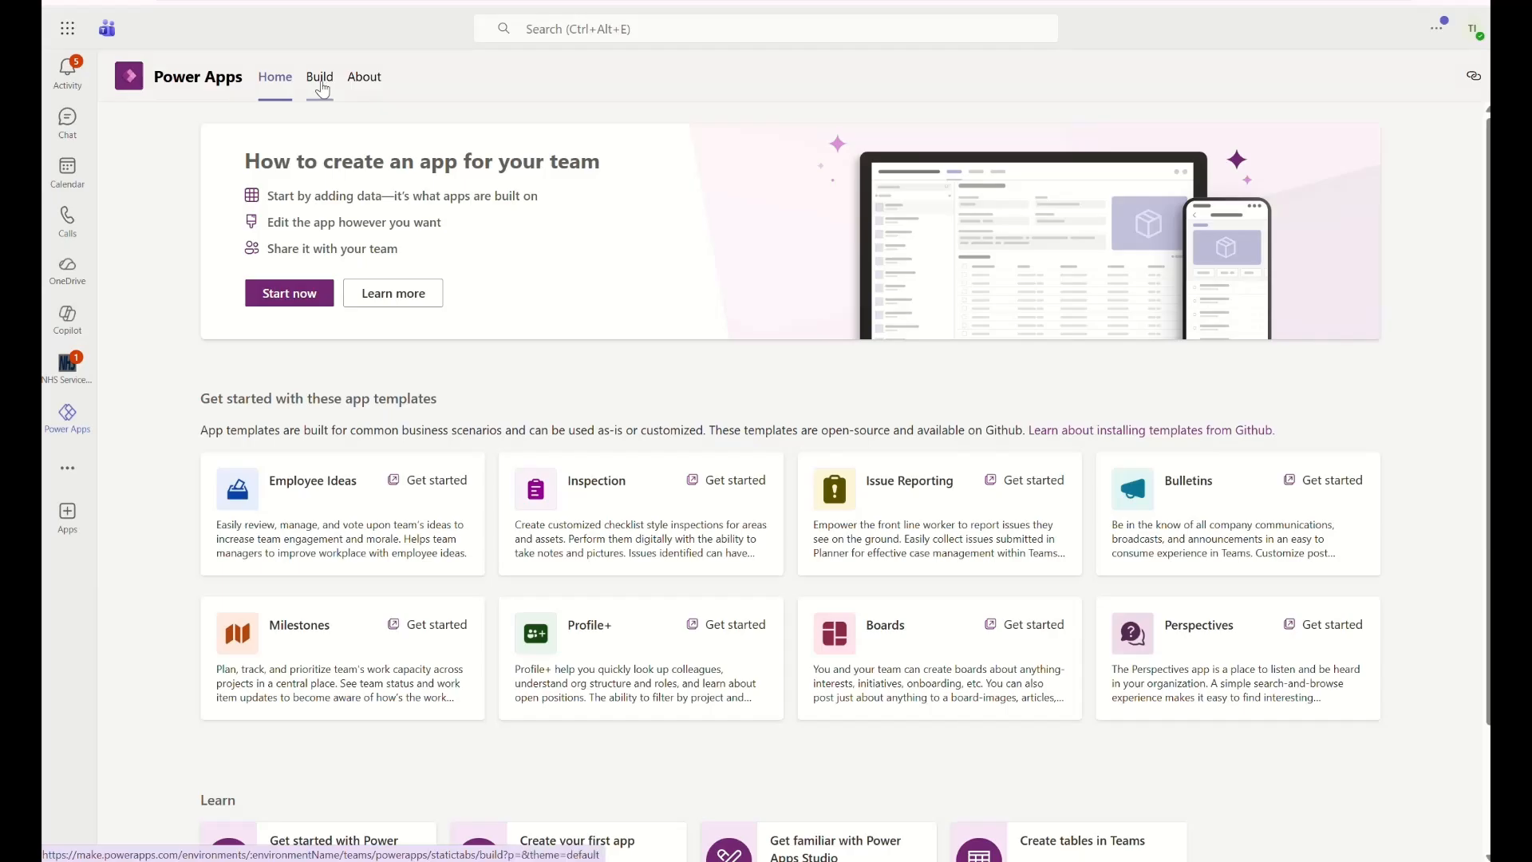
Open the build area of the Asset Booker - Client Demo team and dismiss the offer to create an app
left_click(322, 90)
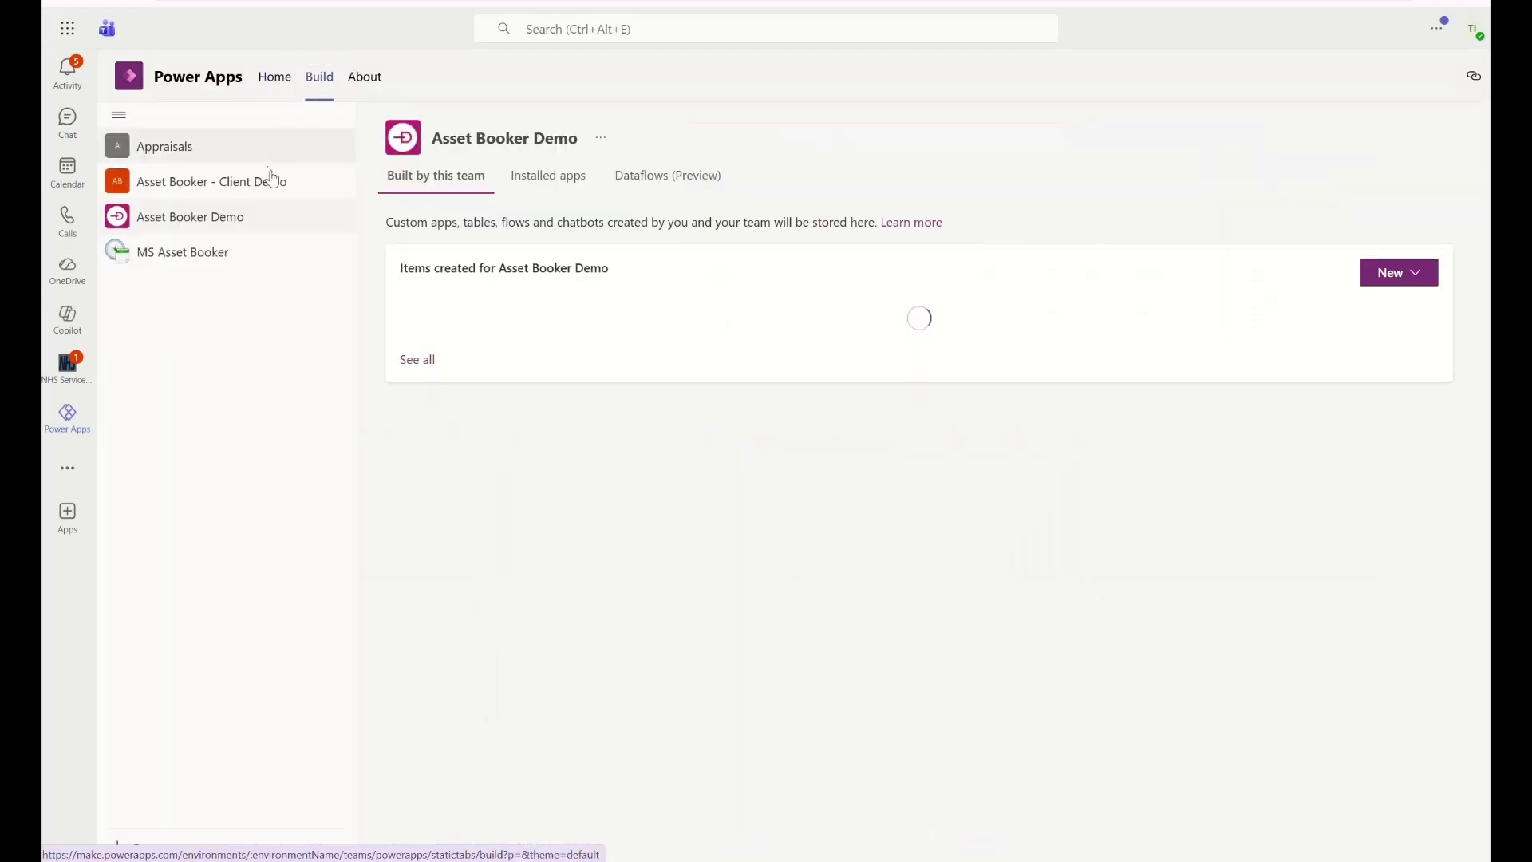
left_click(220, 189)
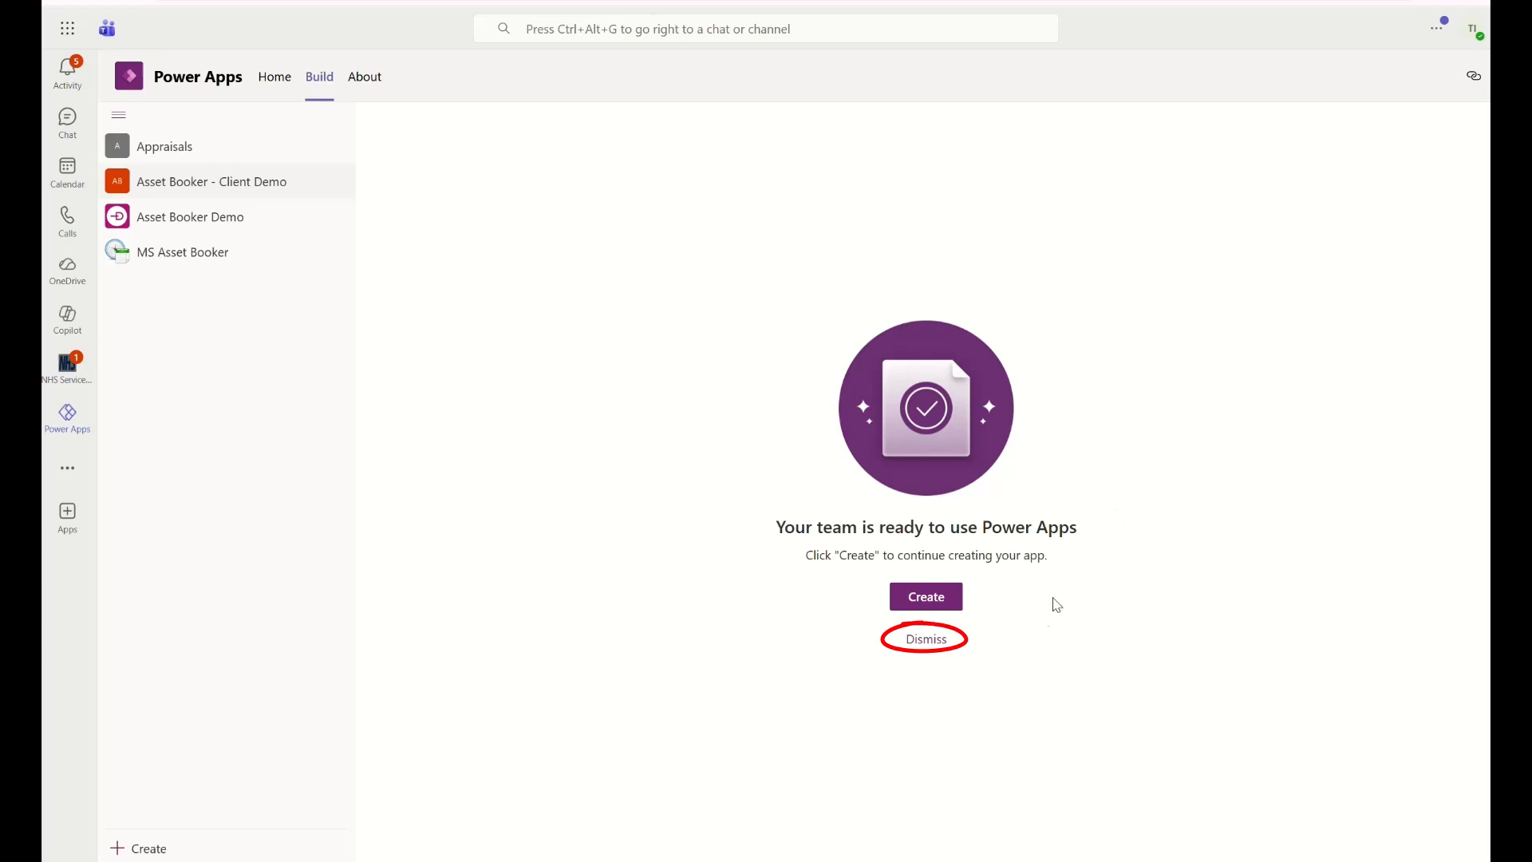
left_click(927, 640)
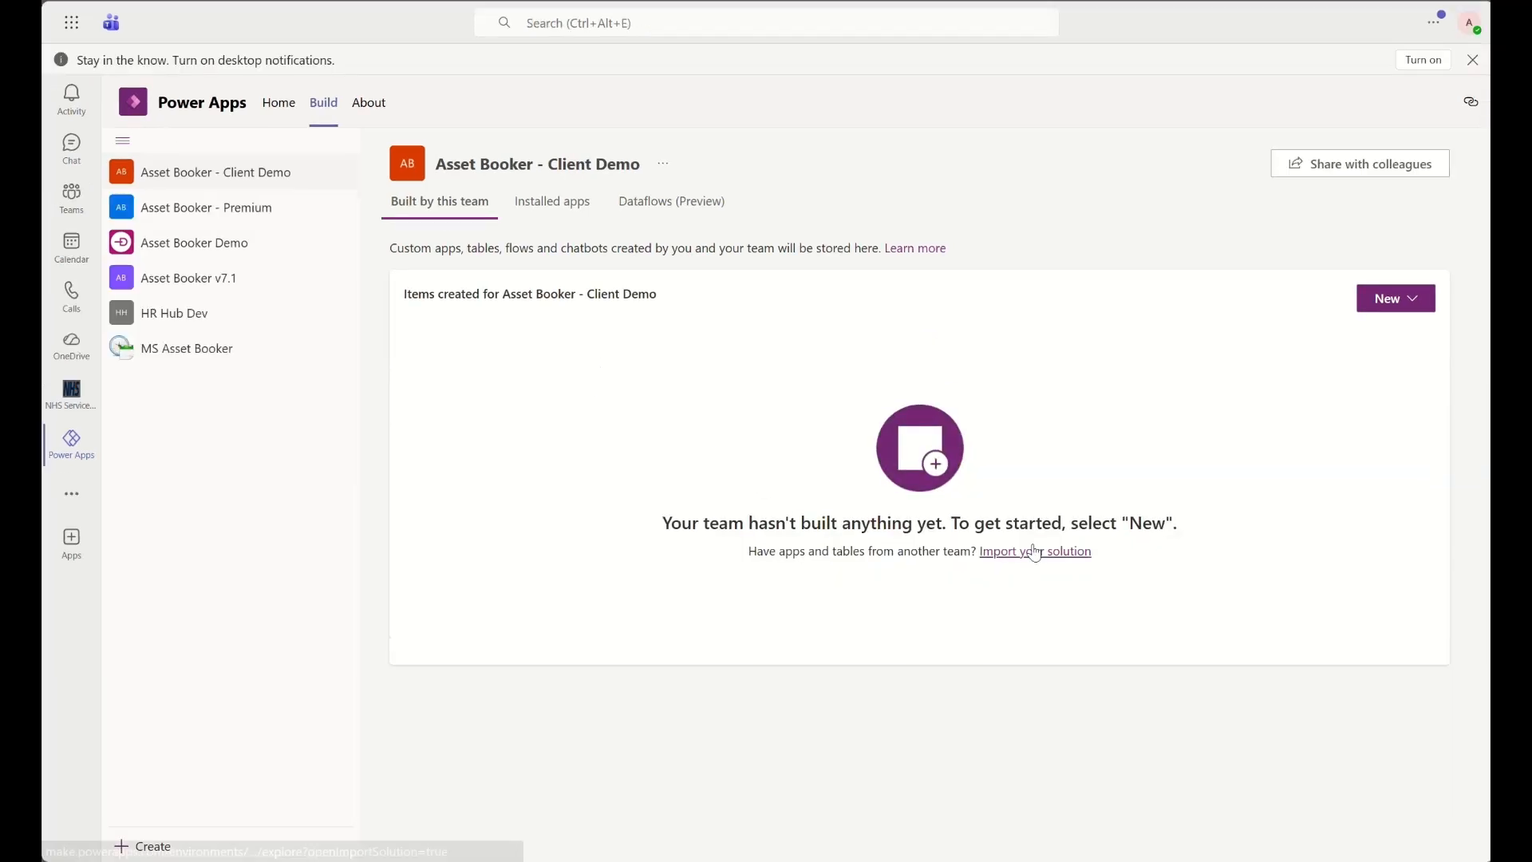
Choose AssetBooker_v9.20_1.zip as the solution to import, keeping all of its items selected
left_click(1029, 554)
left_click(750, 206)
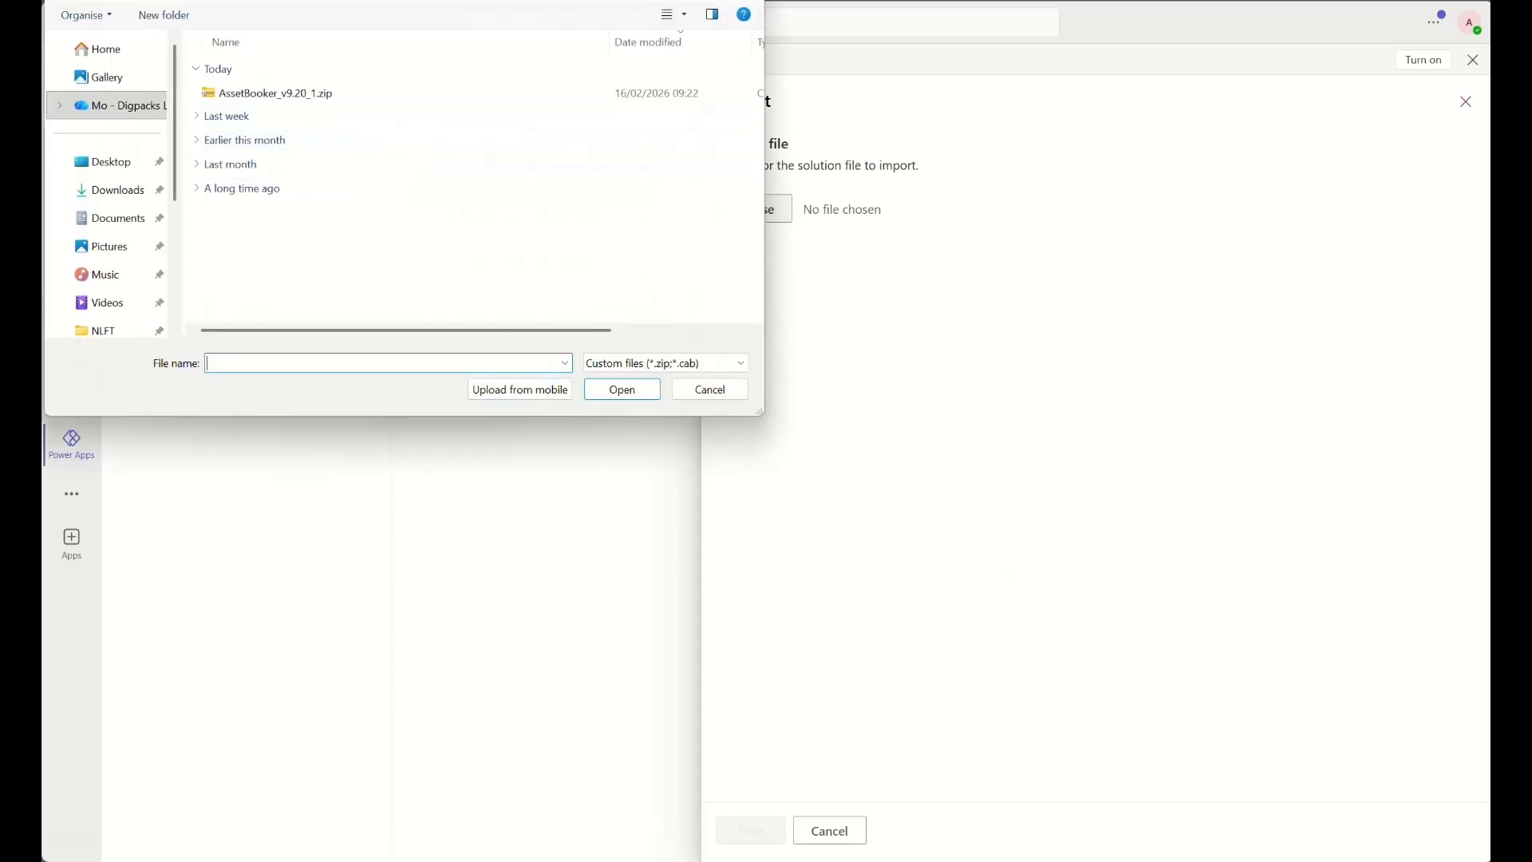
double_click(654, 353)
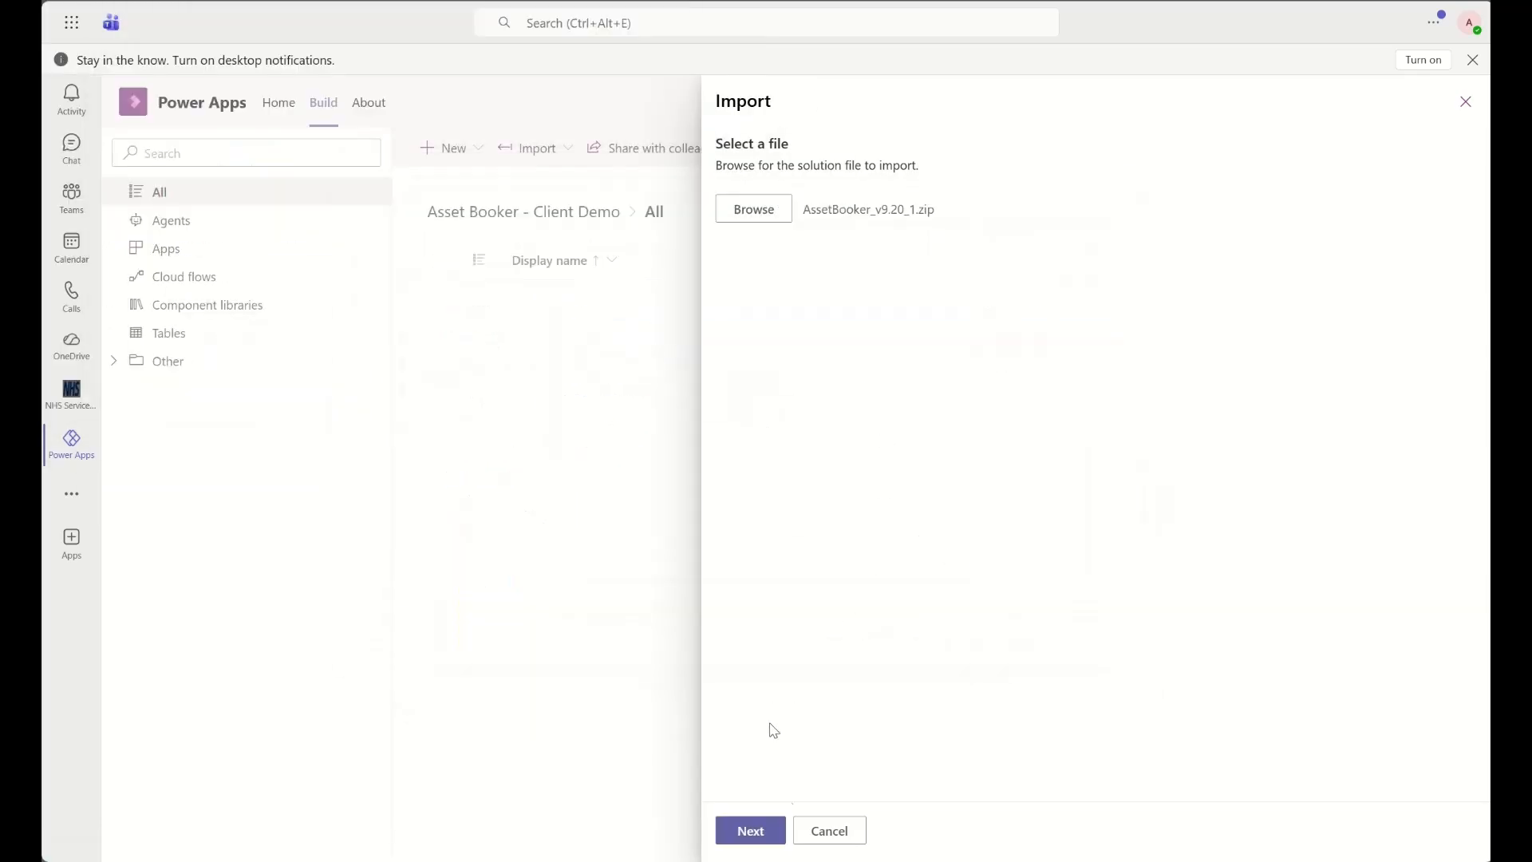
left_click(772, 830)
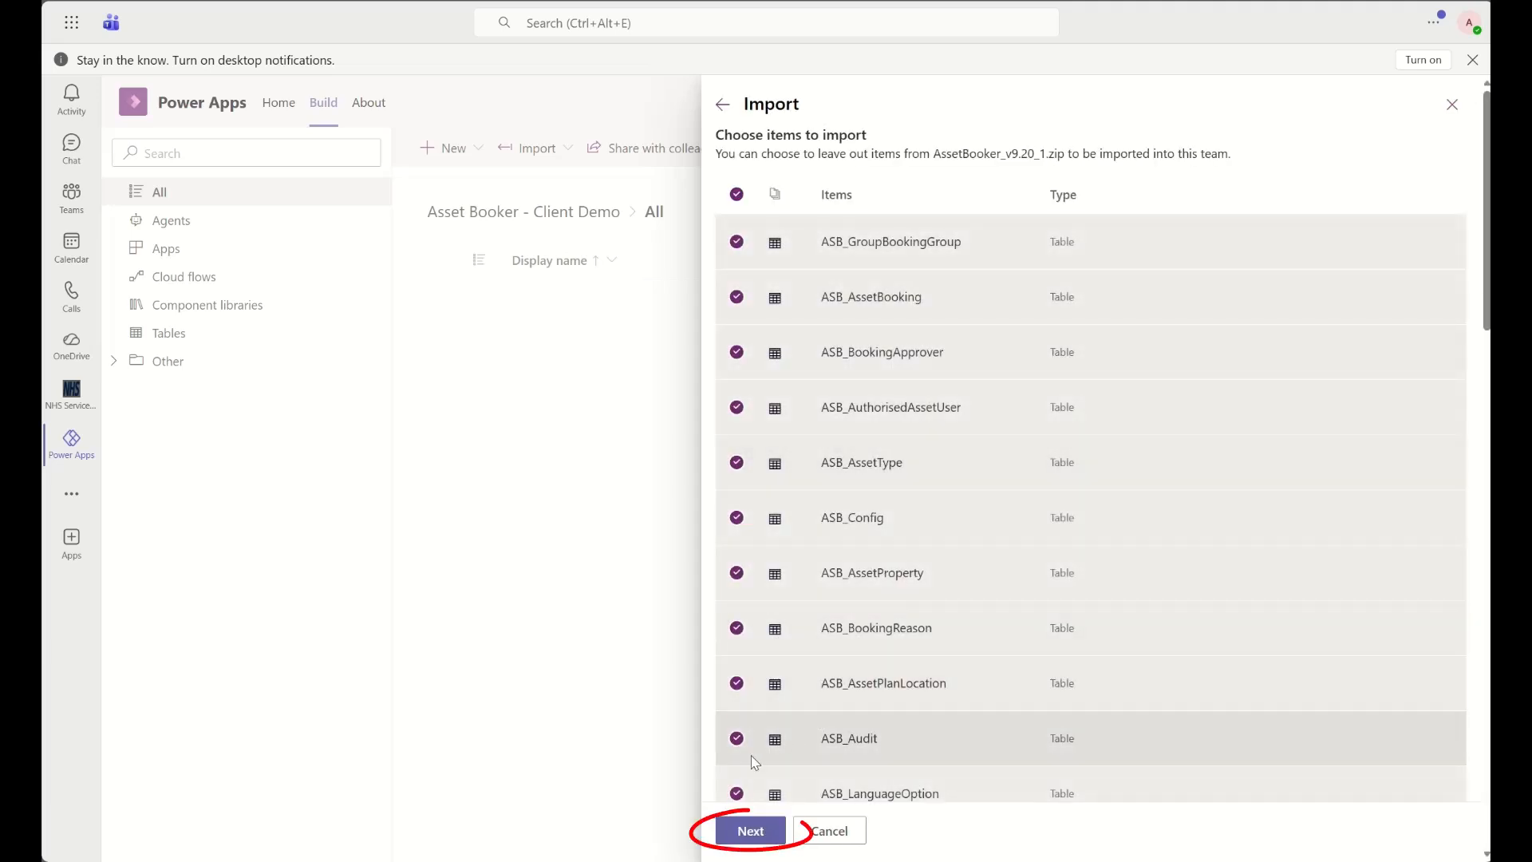
left_click(750, 831)
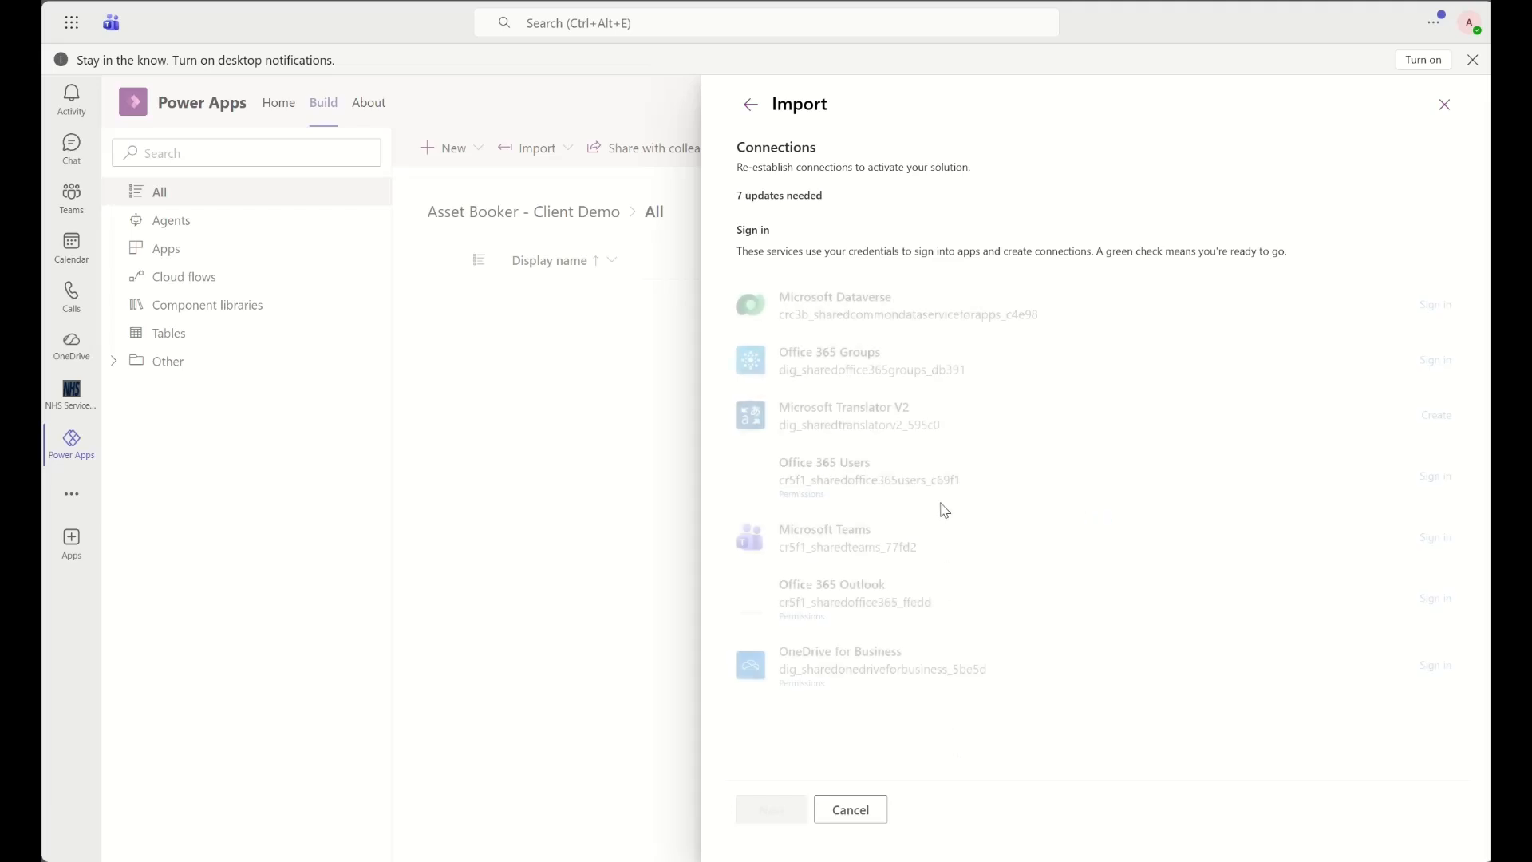
Sign in to the Microsoft Dataverse connection with Oauth authentication and to the Office 365 Groups connection
left_click(1431, 308)
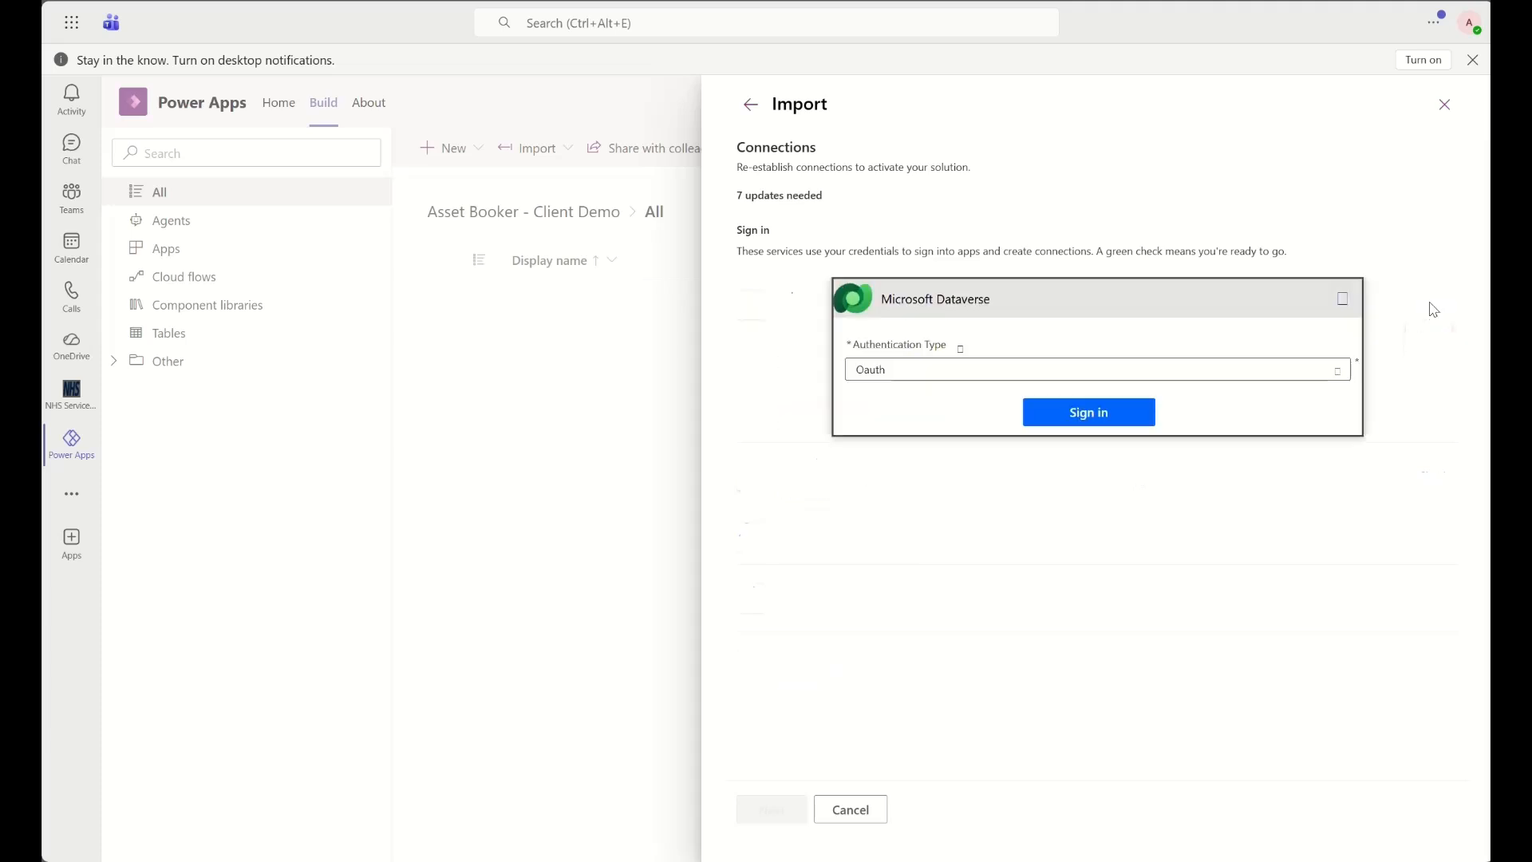
left_click(1070, 416)
left_click(1460, 113)
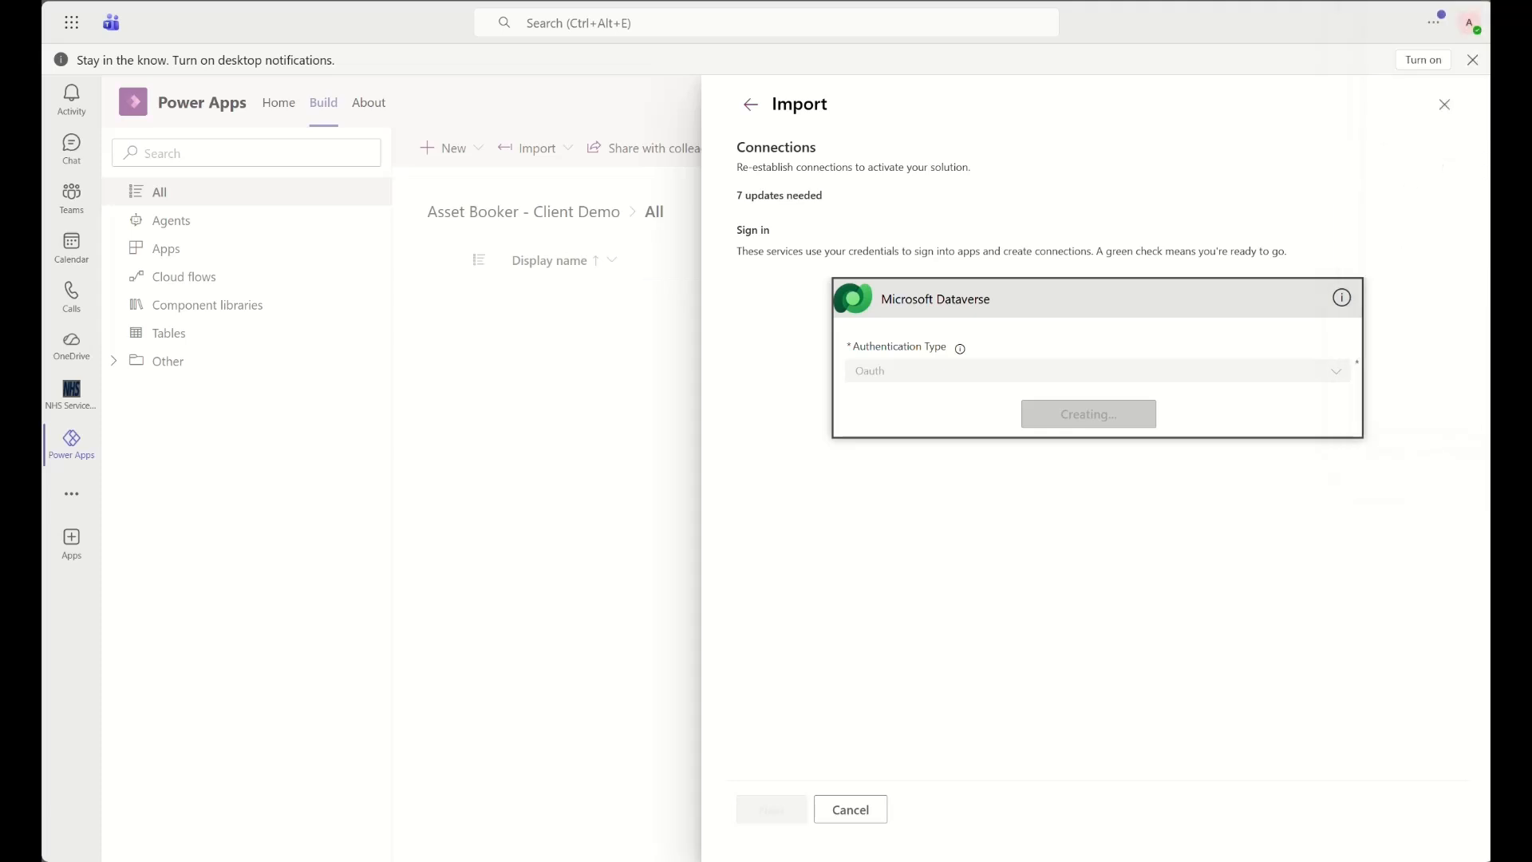
left_click(1436, 360)
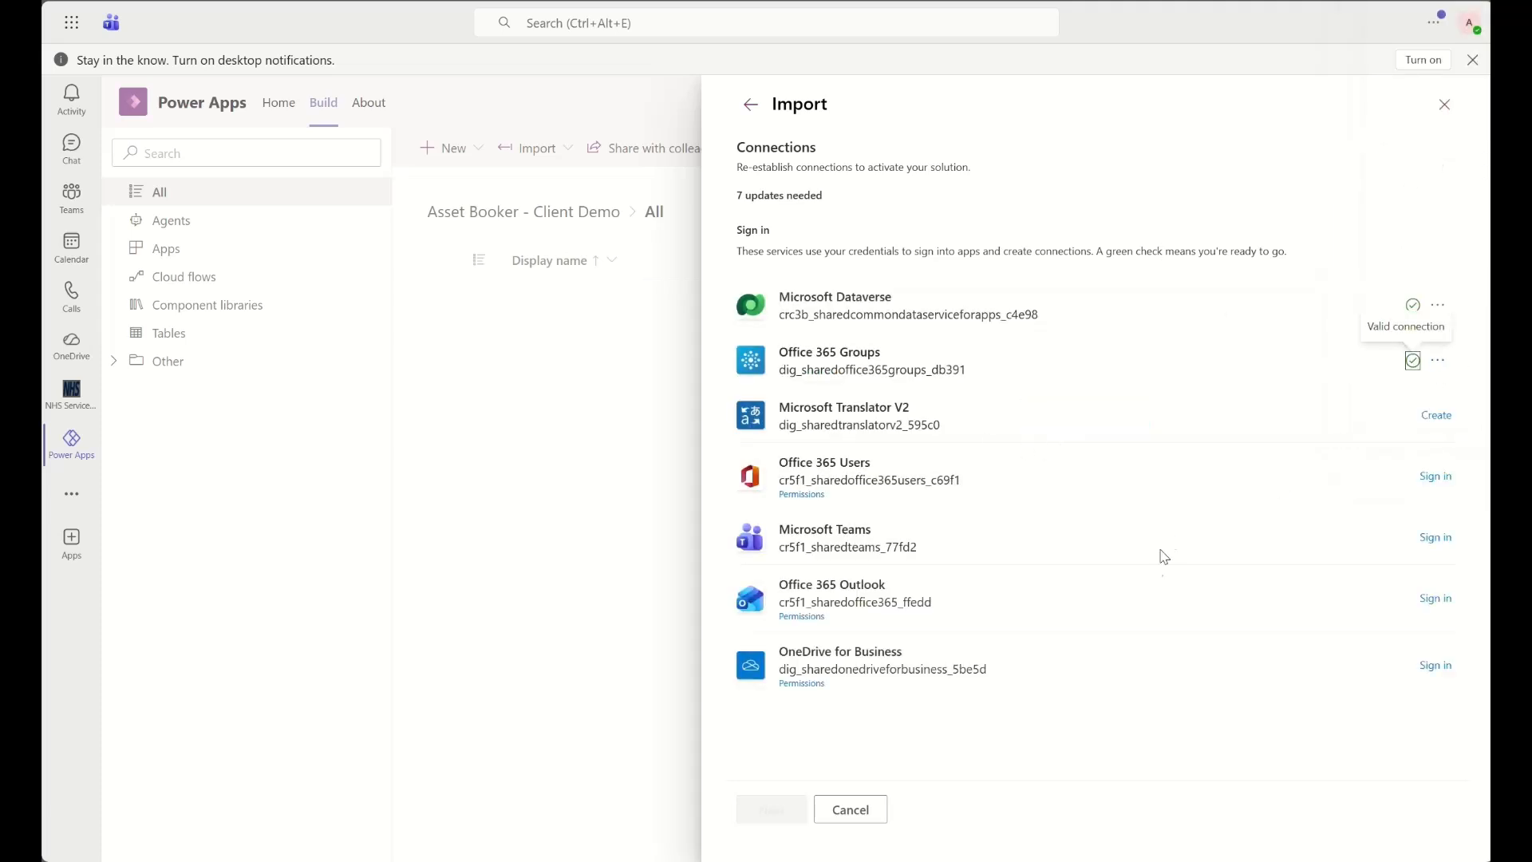
Sign in to the Office 365 Users, Microsoft Teams, Office 365 Outlook and OneDrive for Business connections
left_click(1439, 479)
left_click(1436, 537)
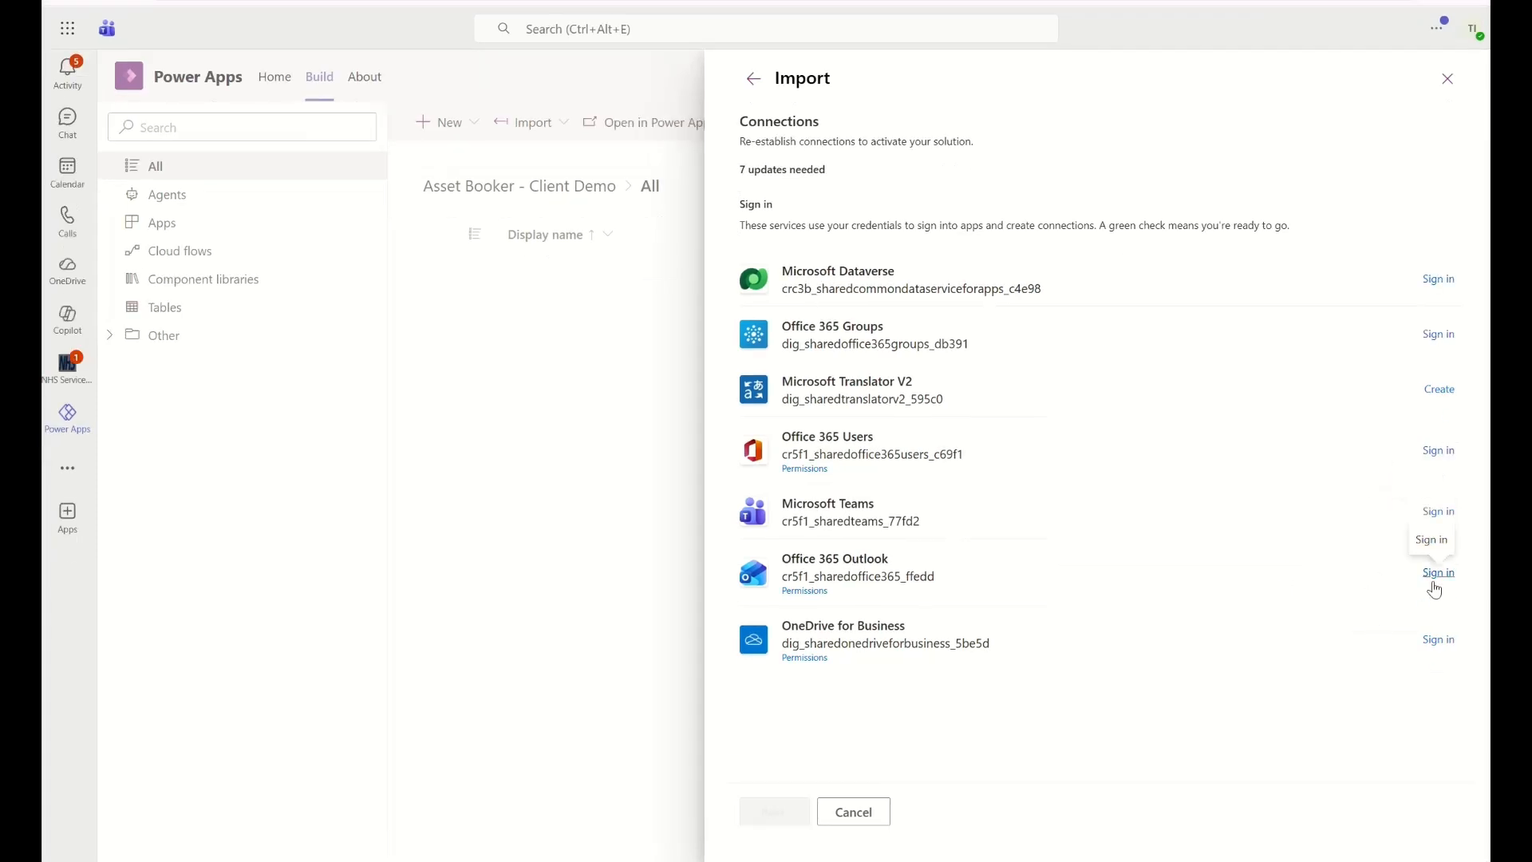
left_click(1434, 585)
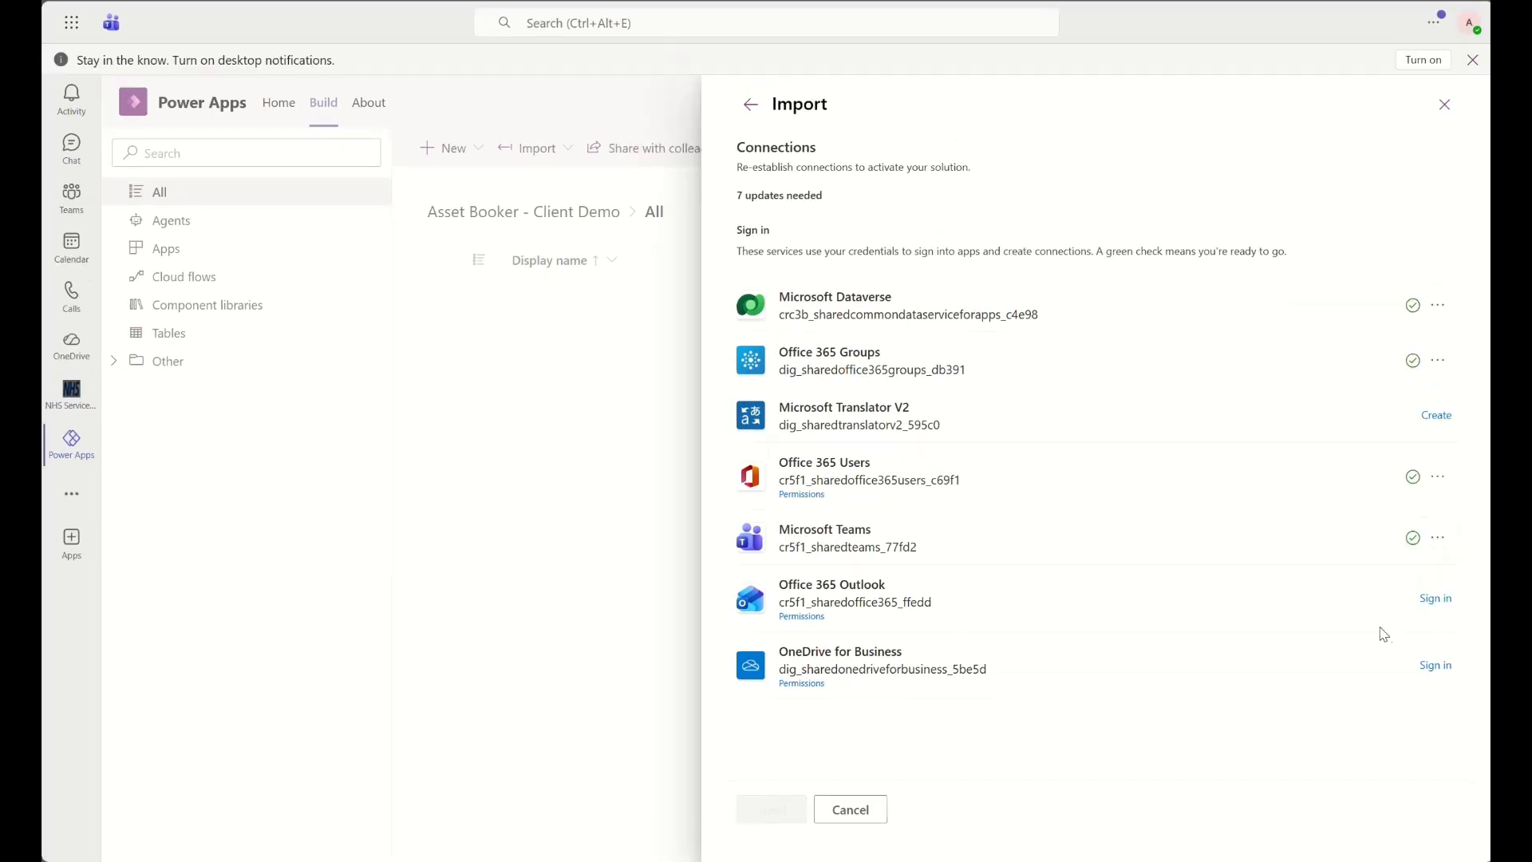
left_click(1440, 600)
left_click(1436, 666)
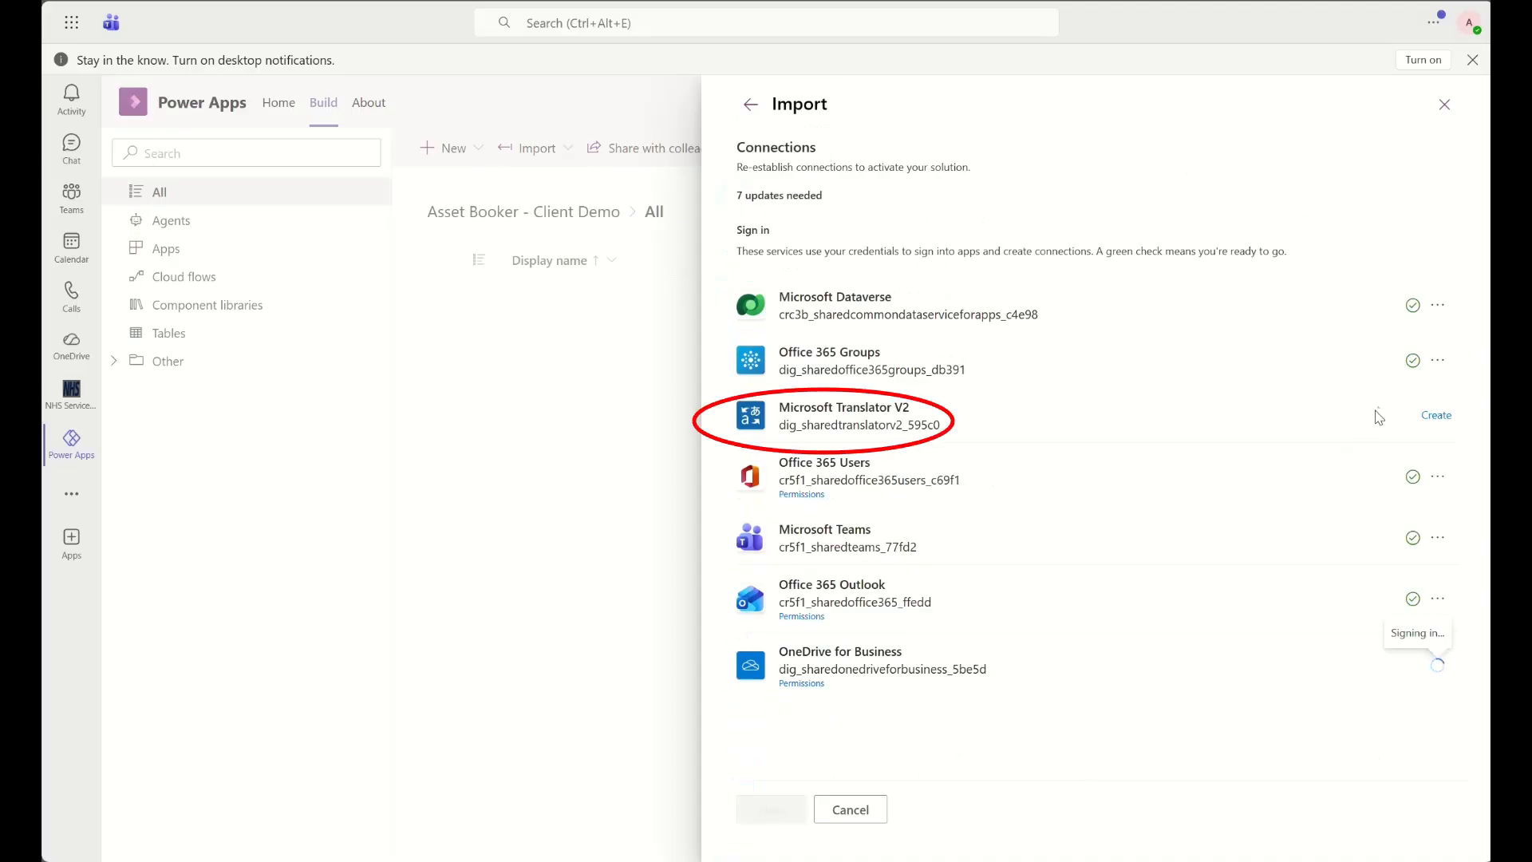
Create the Microsoft Translator V2 connection with the name "Microsoft Translator", leaving the subscription key blank
left_click(1436, 415)
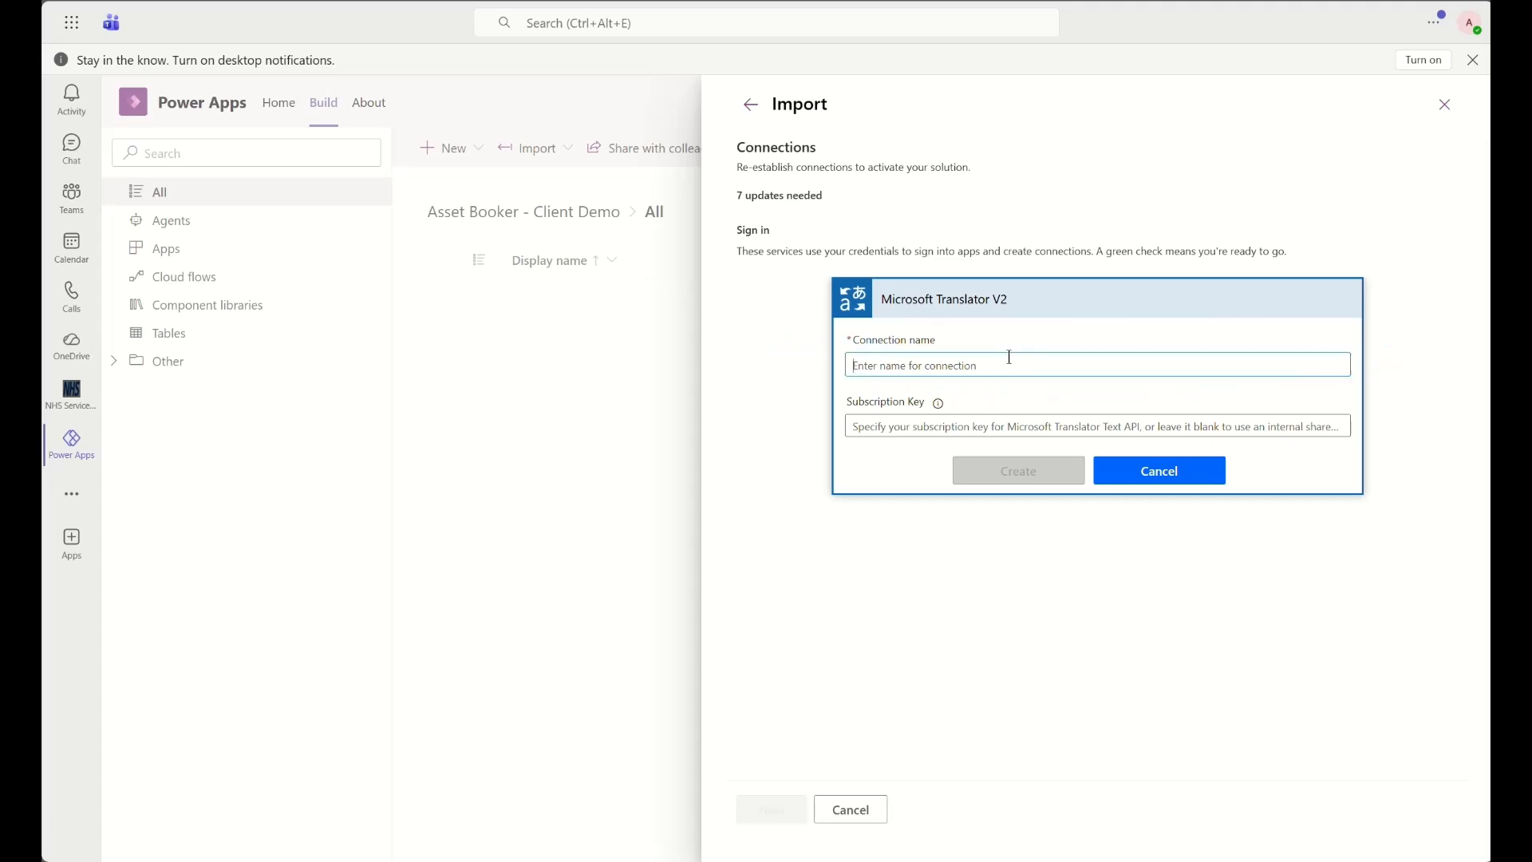
type("Microsoft Translator")
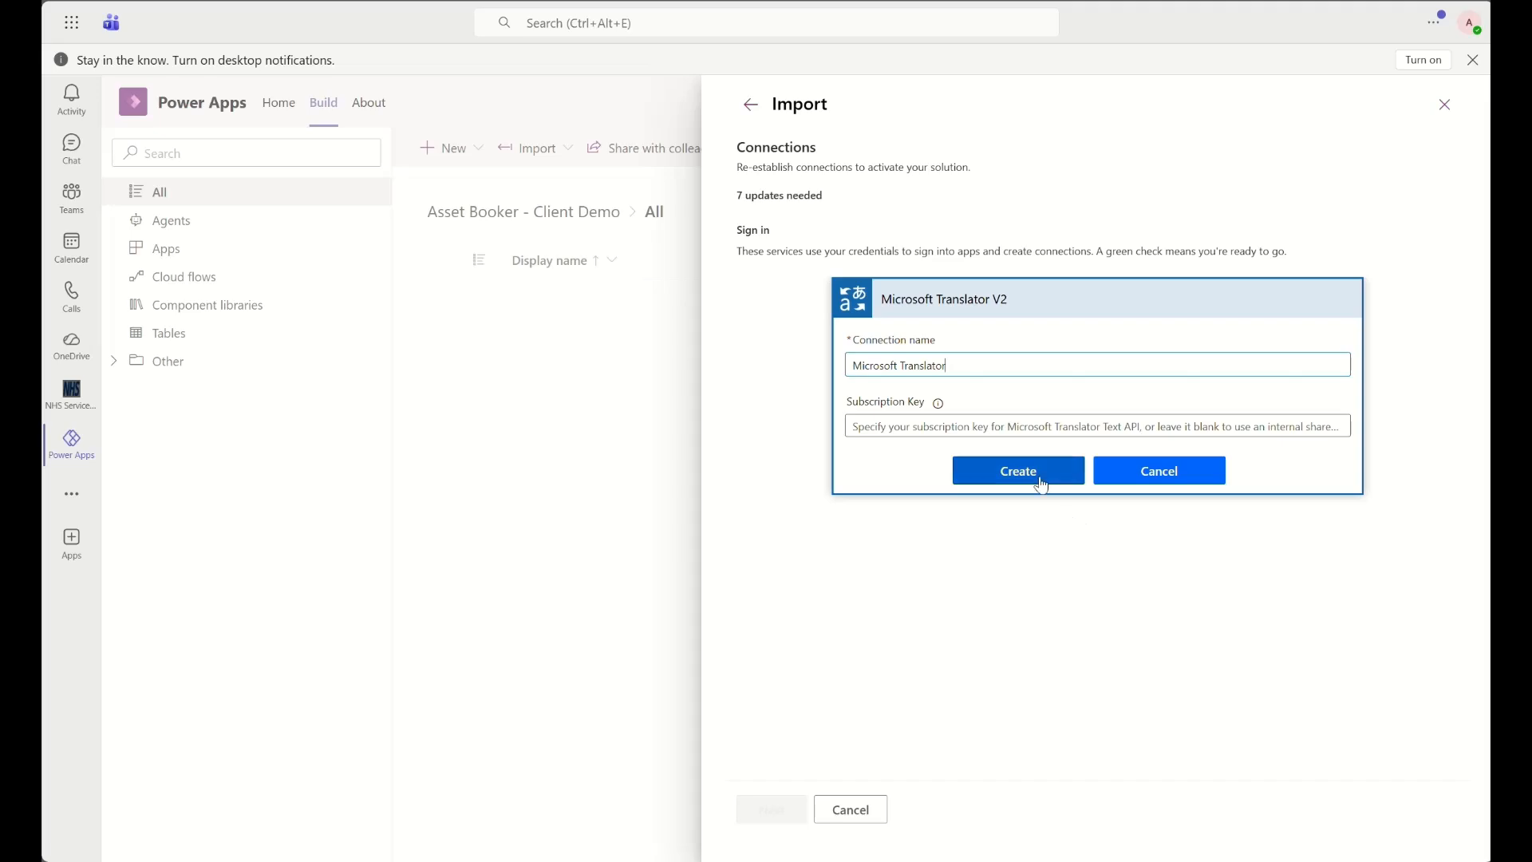
left_click(1041, 481)
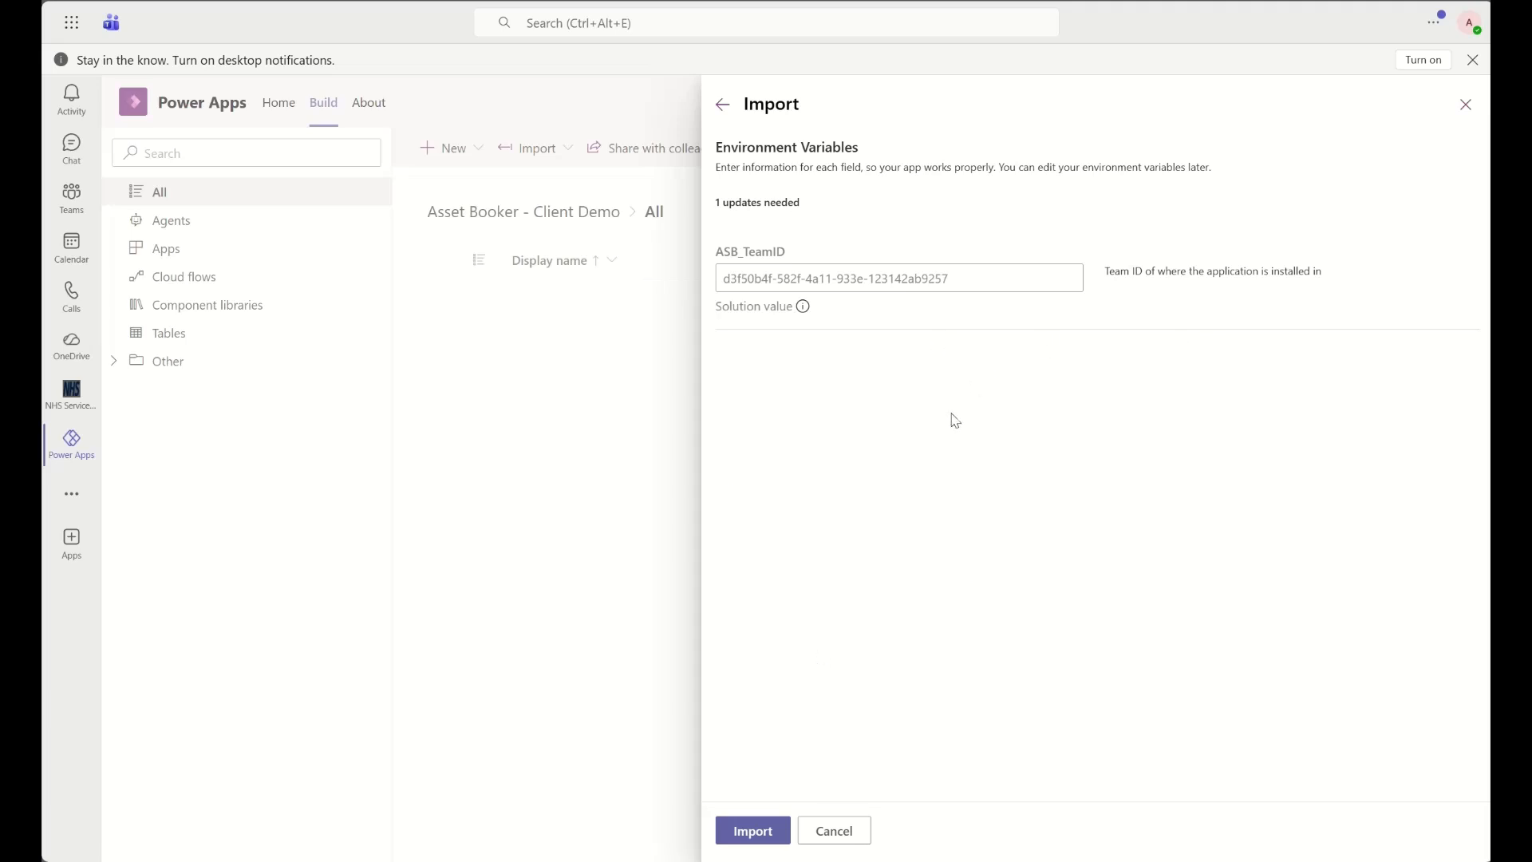
Keep the default ASB_TeamID environment variable and import the Asset Booker solution into the team
left_click(744, 840)
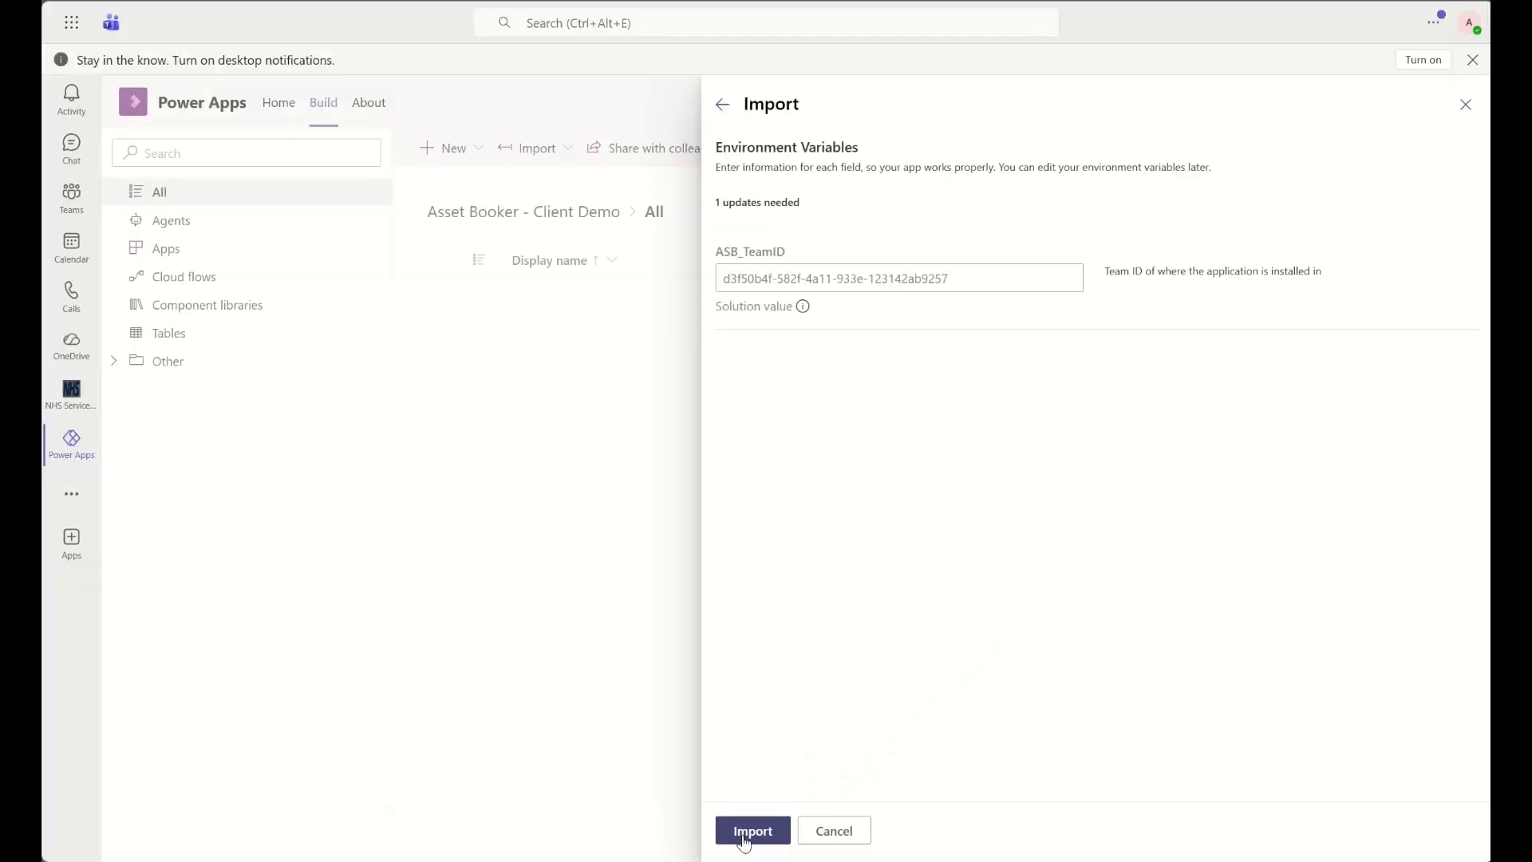
left_click(744, 837)
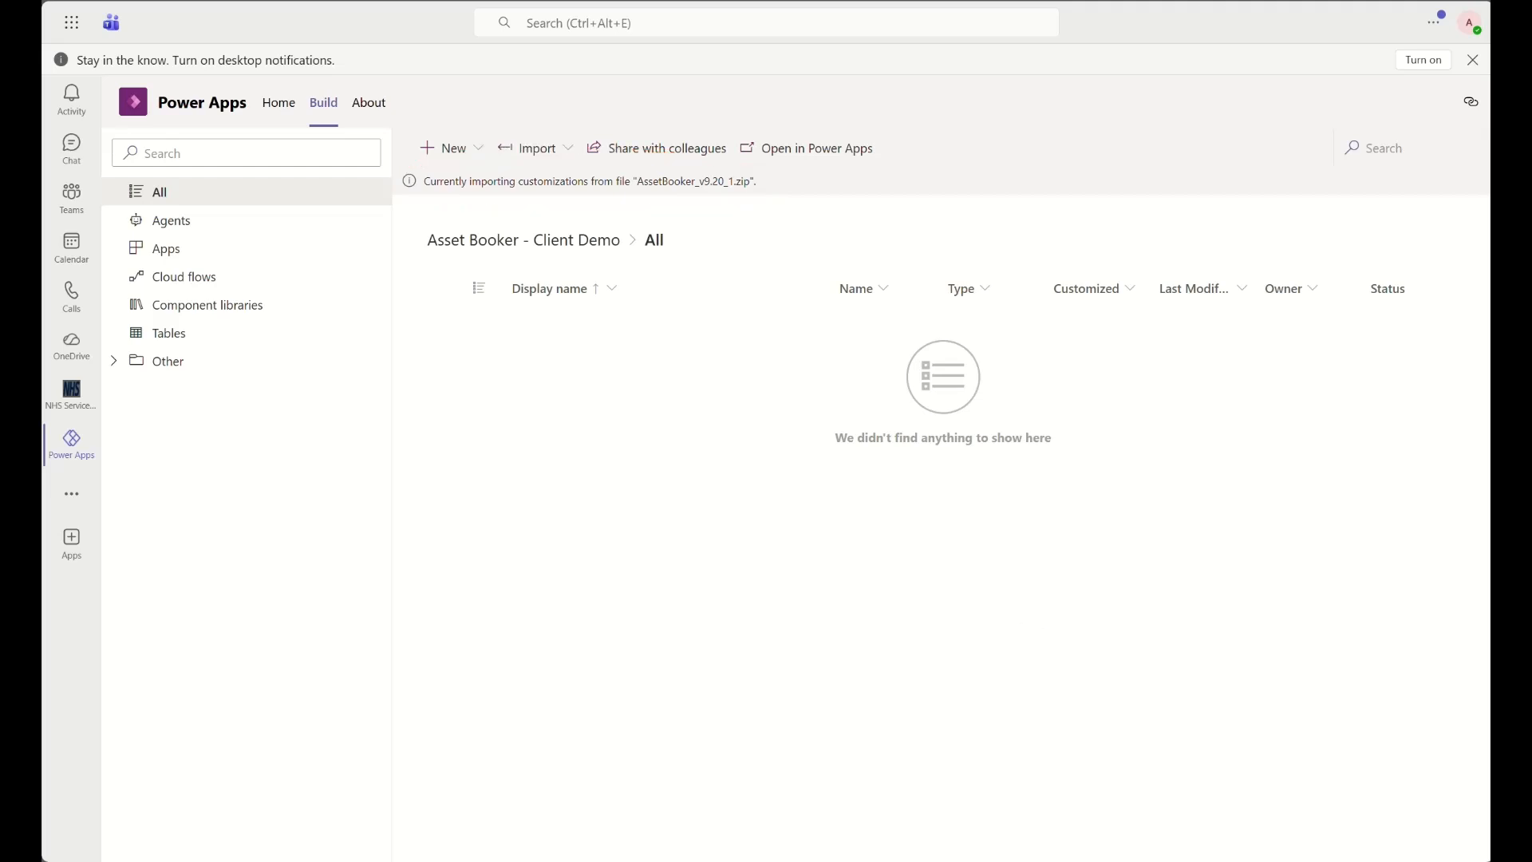
left_click_drag(778, 187, 433, 187)
left_click(429, 194)
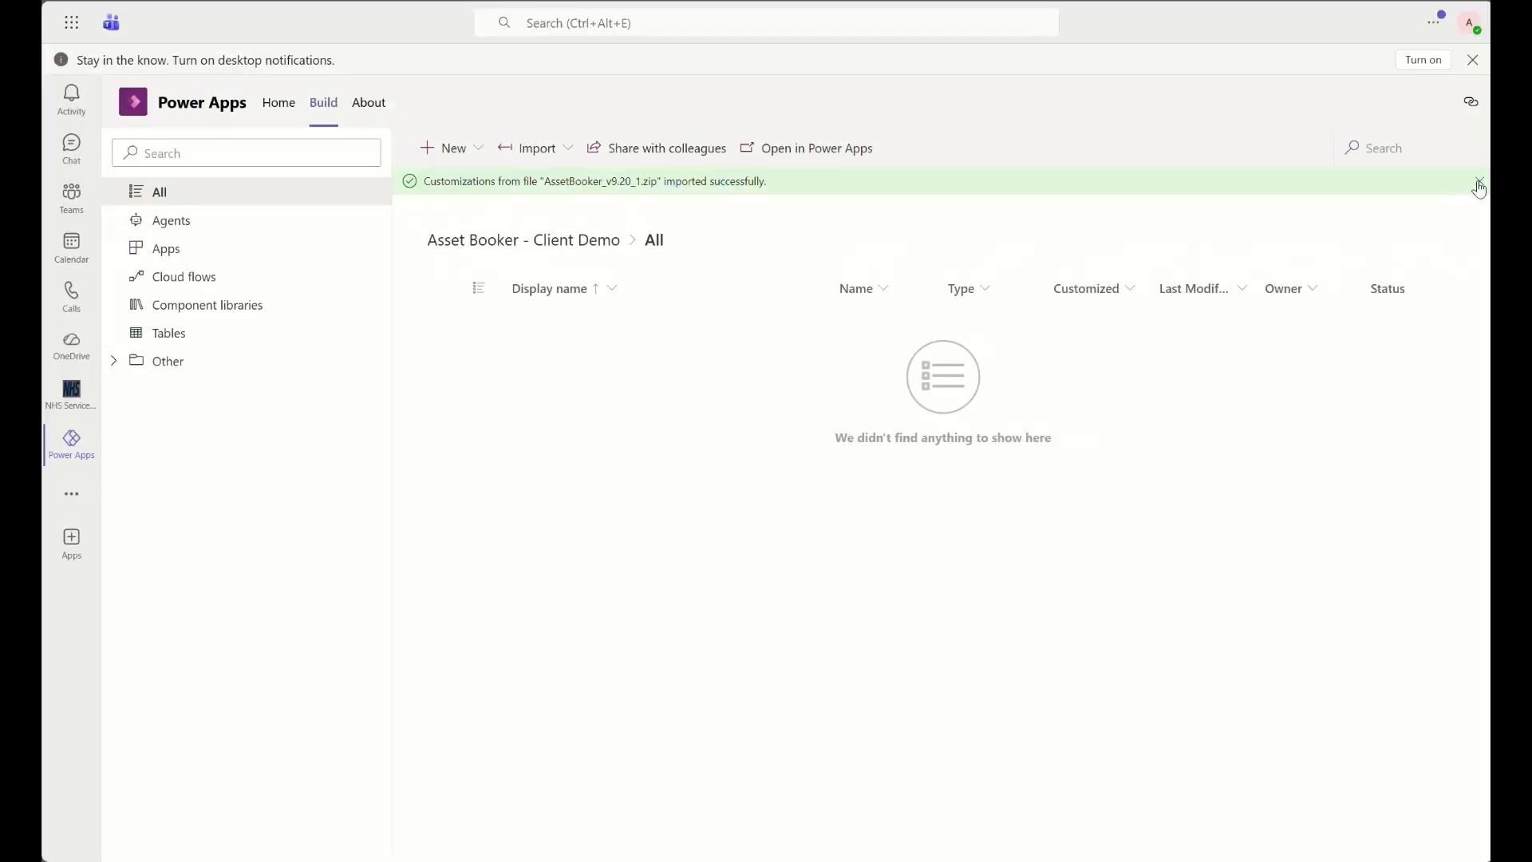
Dismiss the import notification and check the status of the cloud flows in the Asset Booker - Client Demo team
left_click(1480, 188)
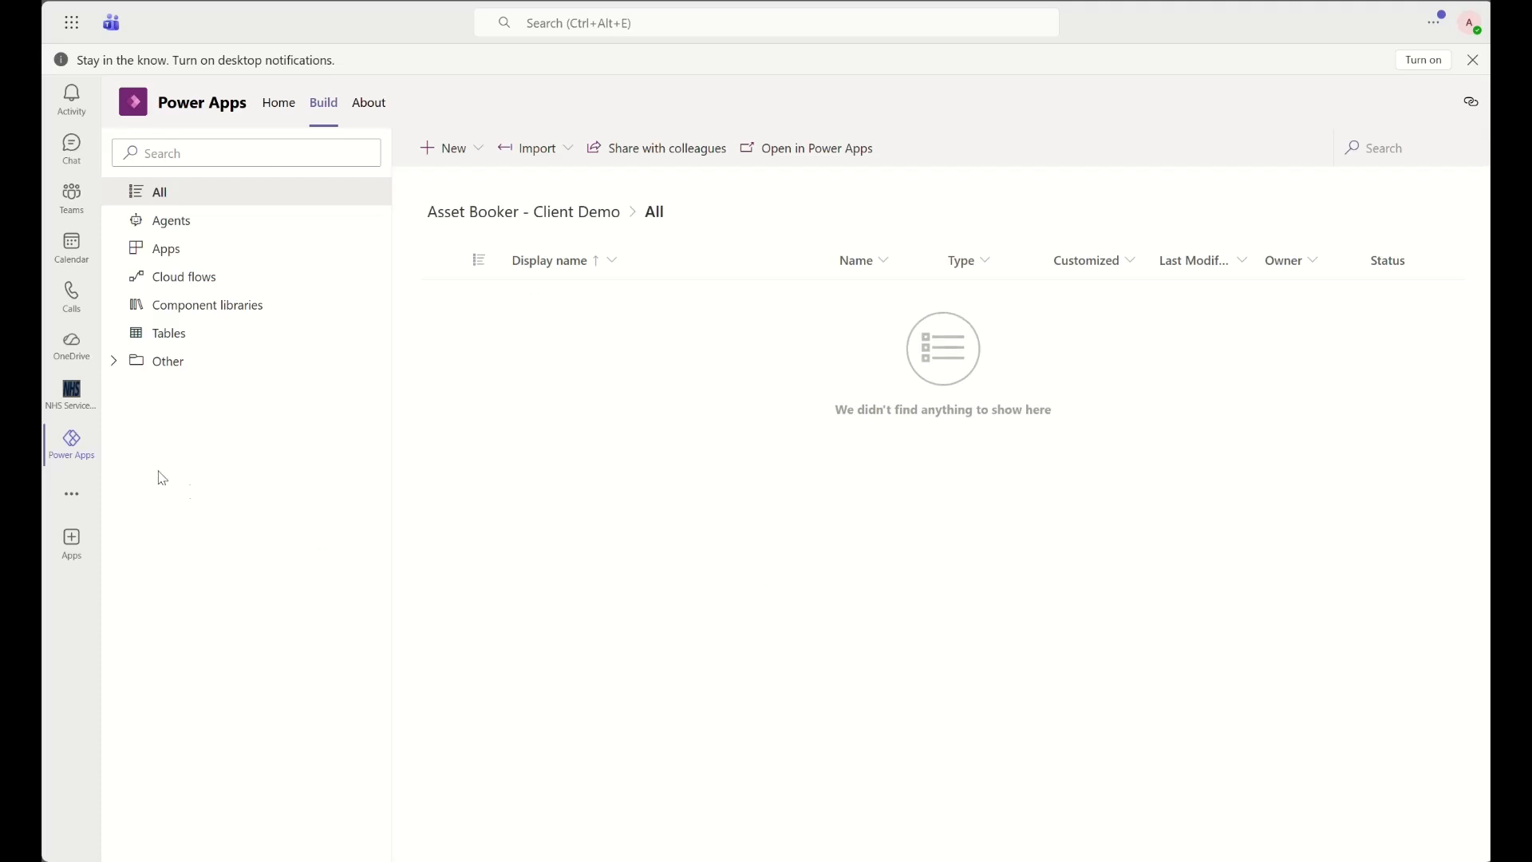
left_click(186, 289)
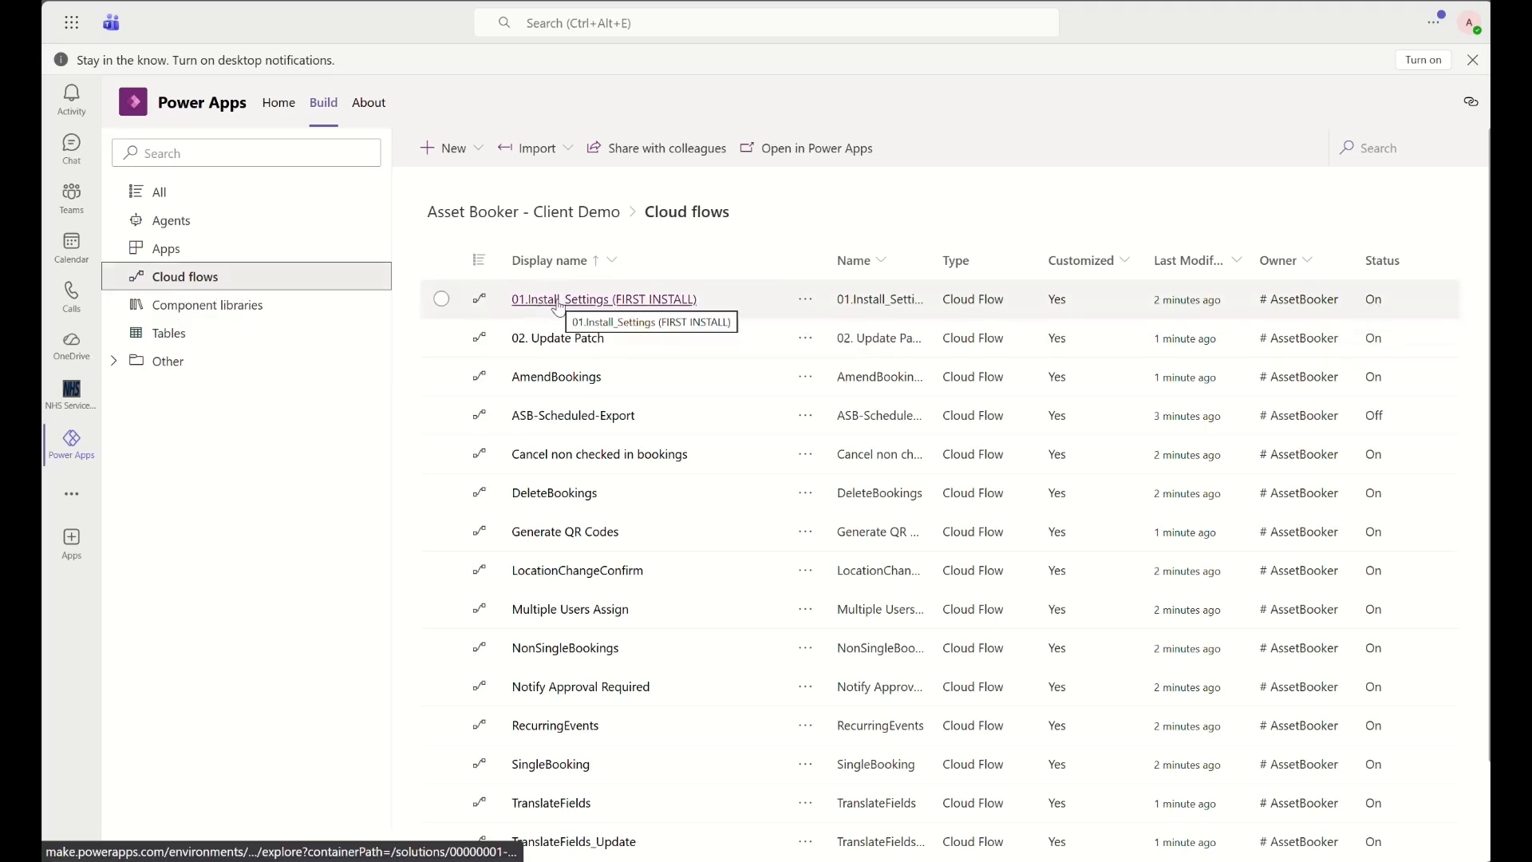
left_click(1388, 308)
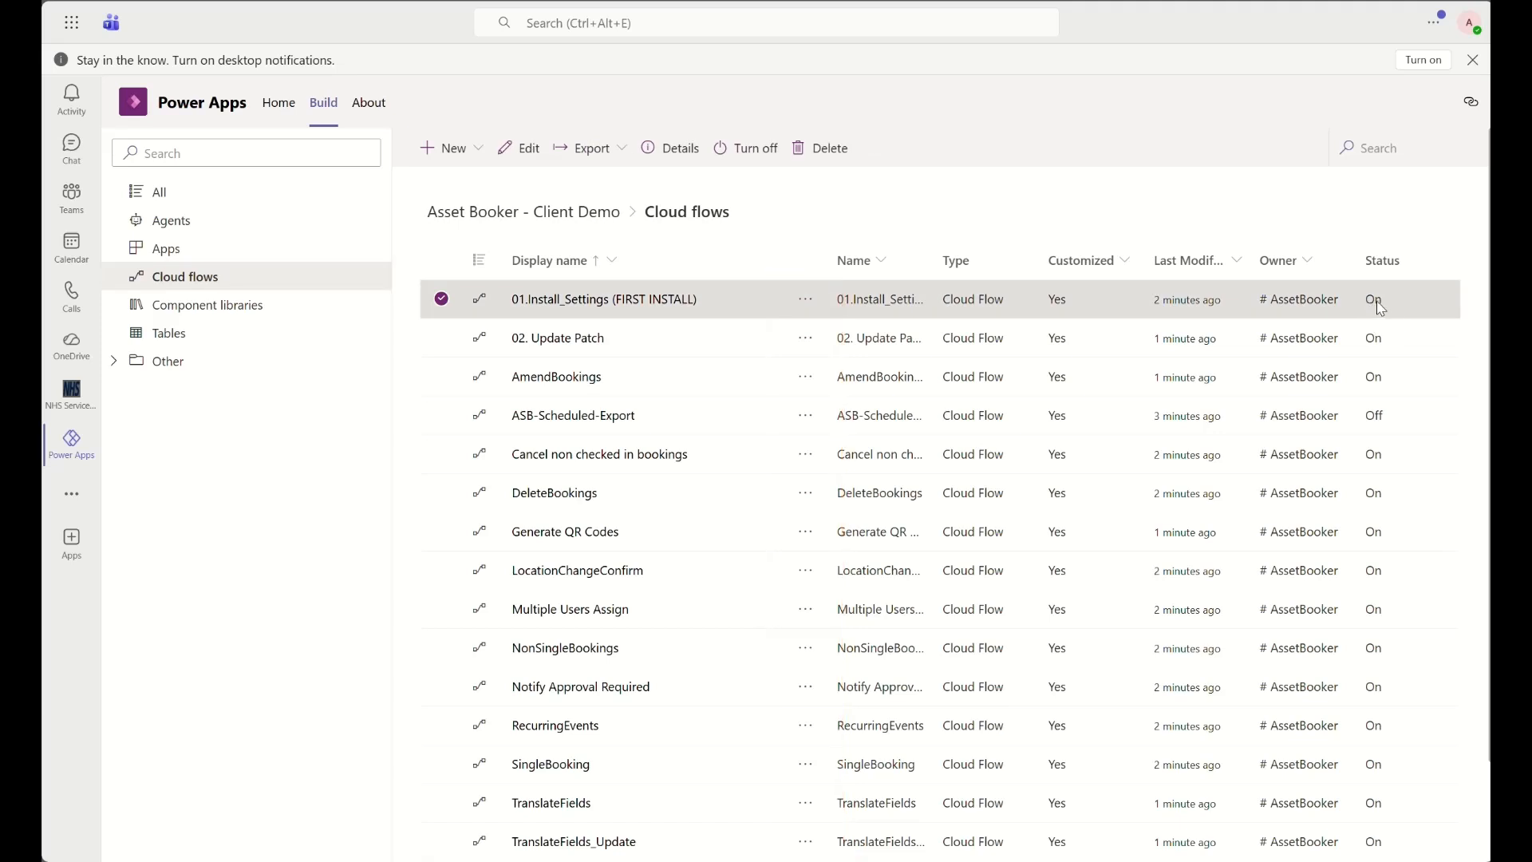
scroll(1380, 309, "down", 2)
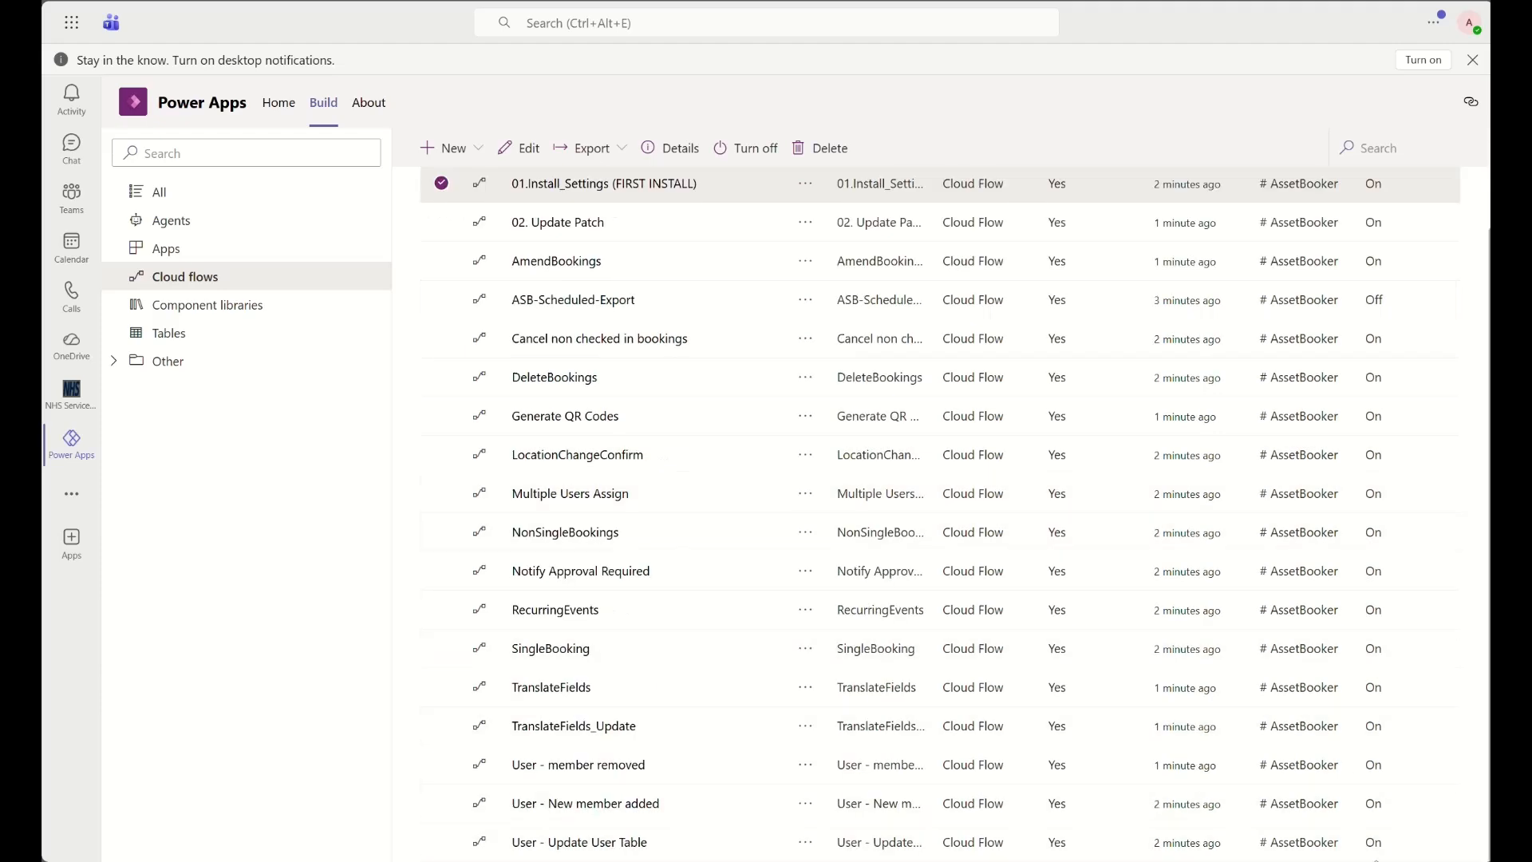
scroll(1316, 718, "up", 2)
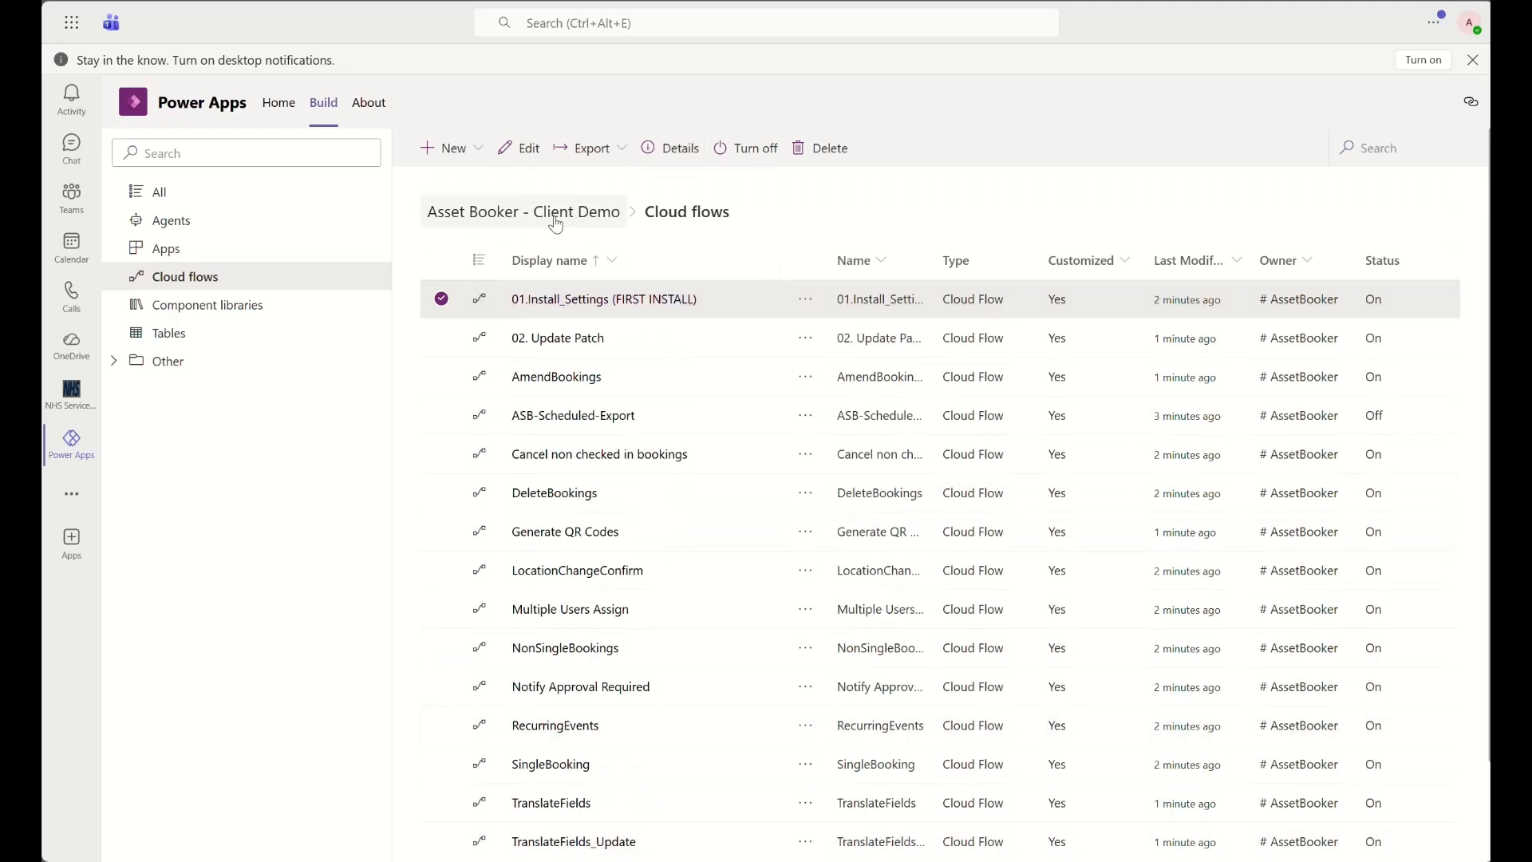
Open the 01.Install_Settings (FIRST INSTALL) flow and start a run with its existing Office 365 Users and Office 365 Outlook connections
left_click(806, 300)
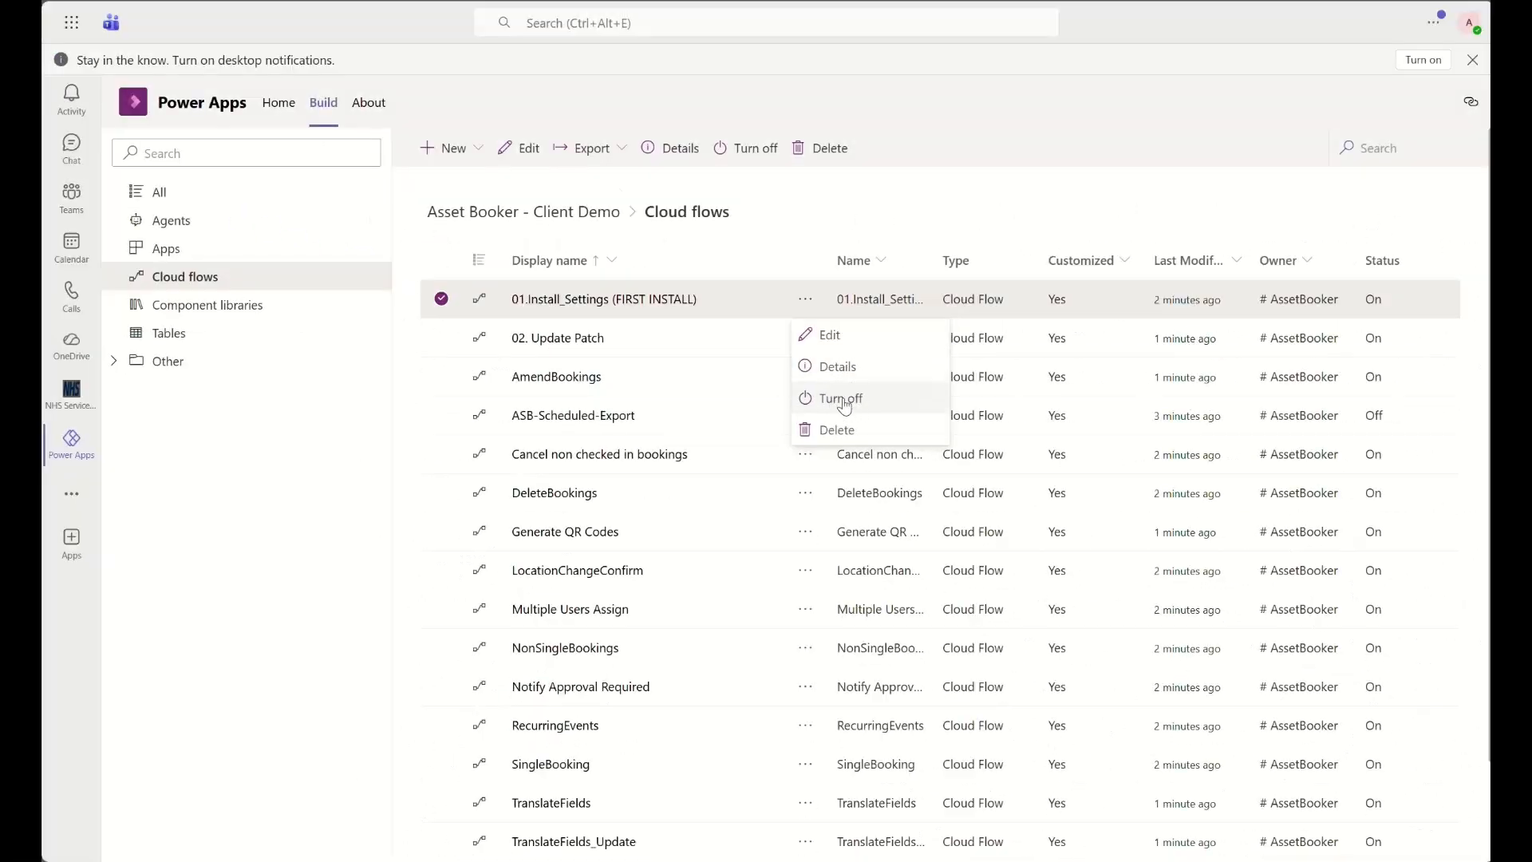
left_click(618, 303)
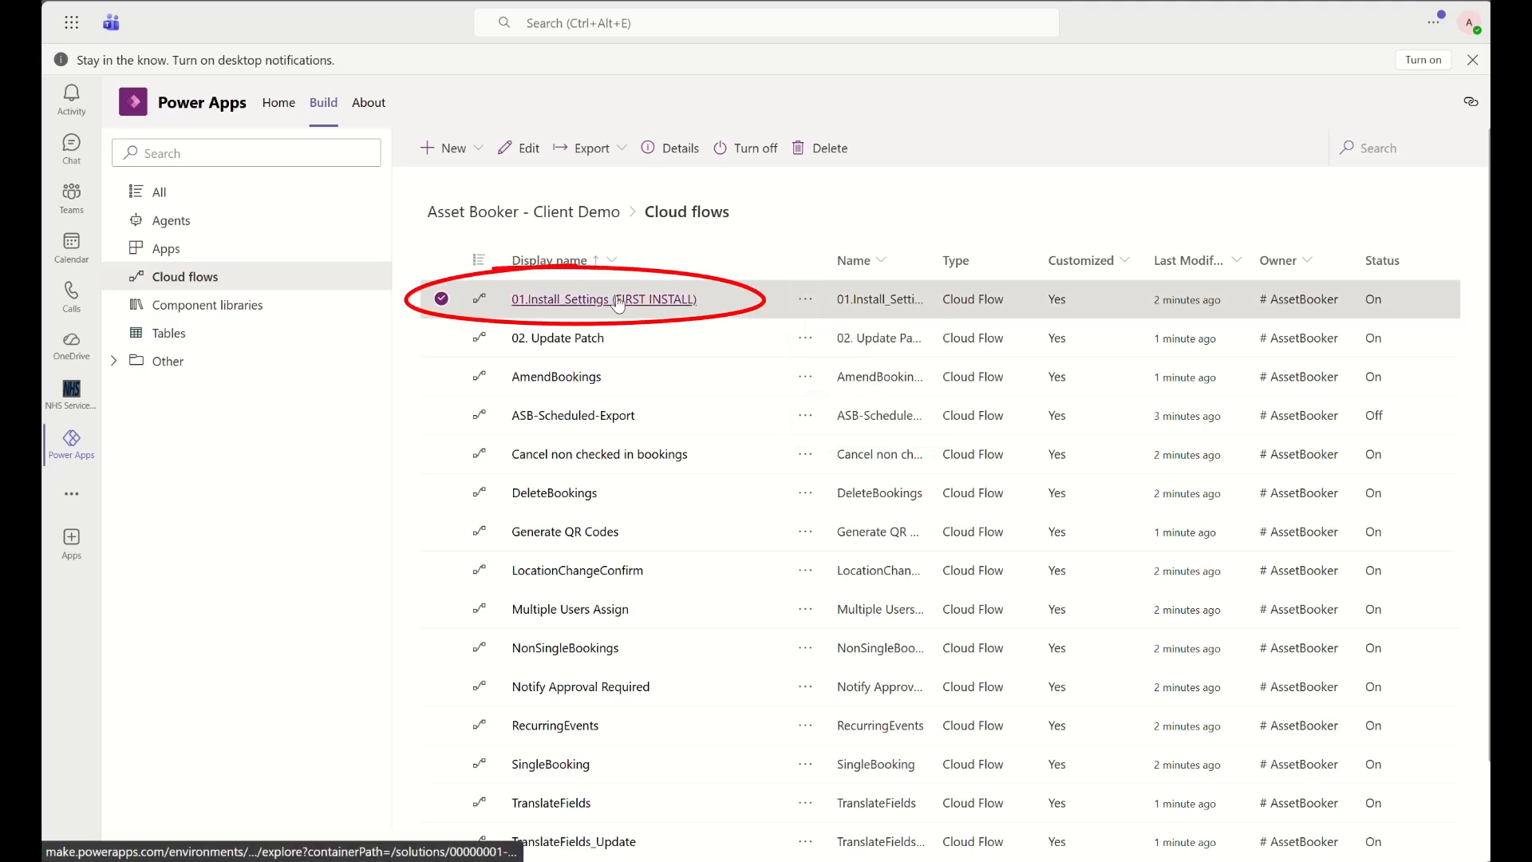
left_click(618, 303)
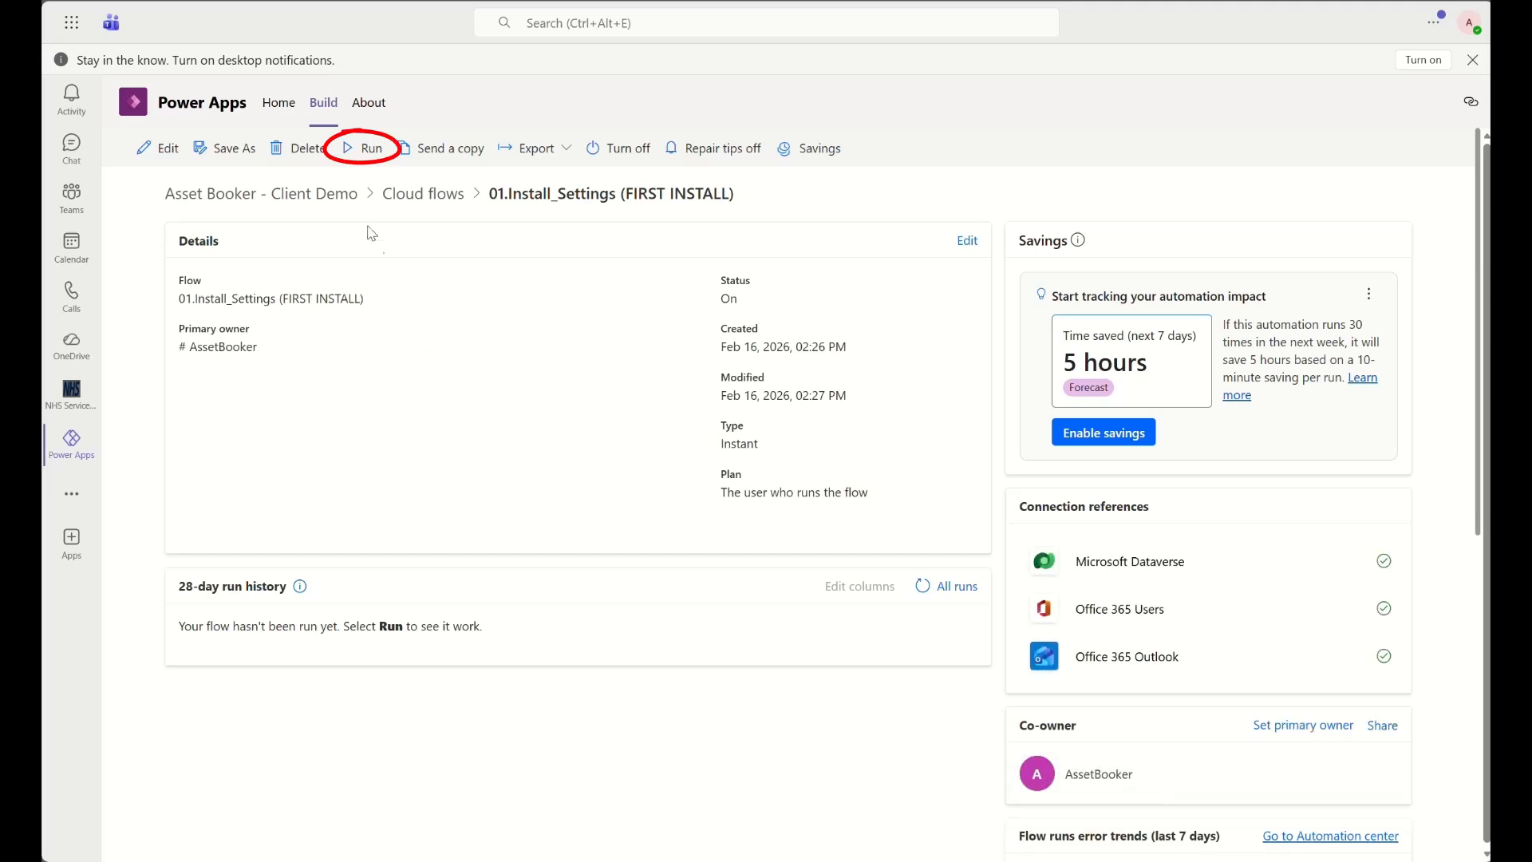
left_click(361, 150)
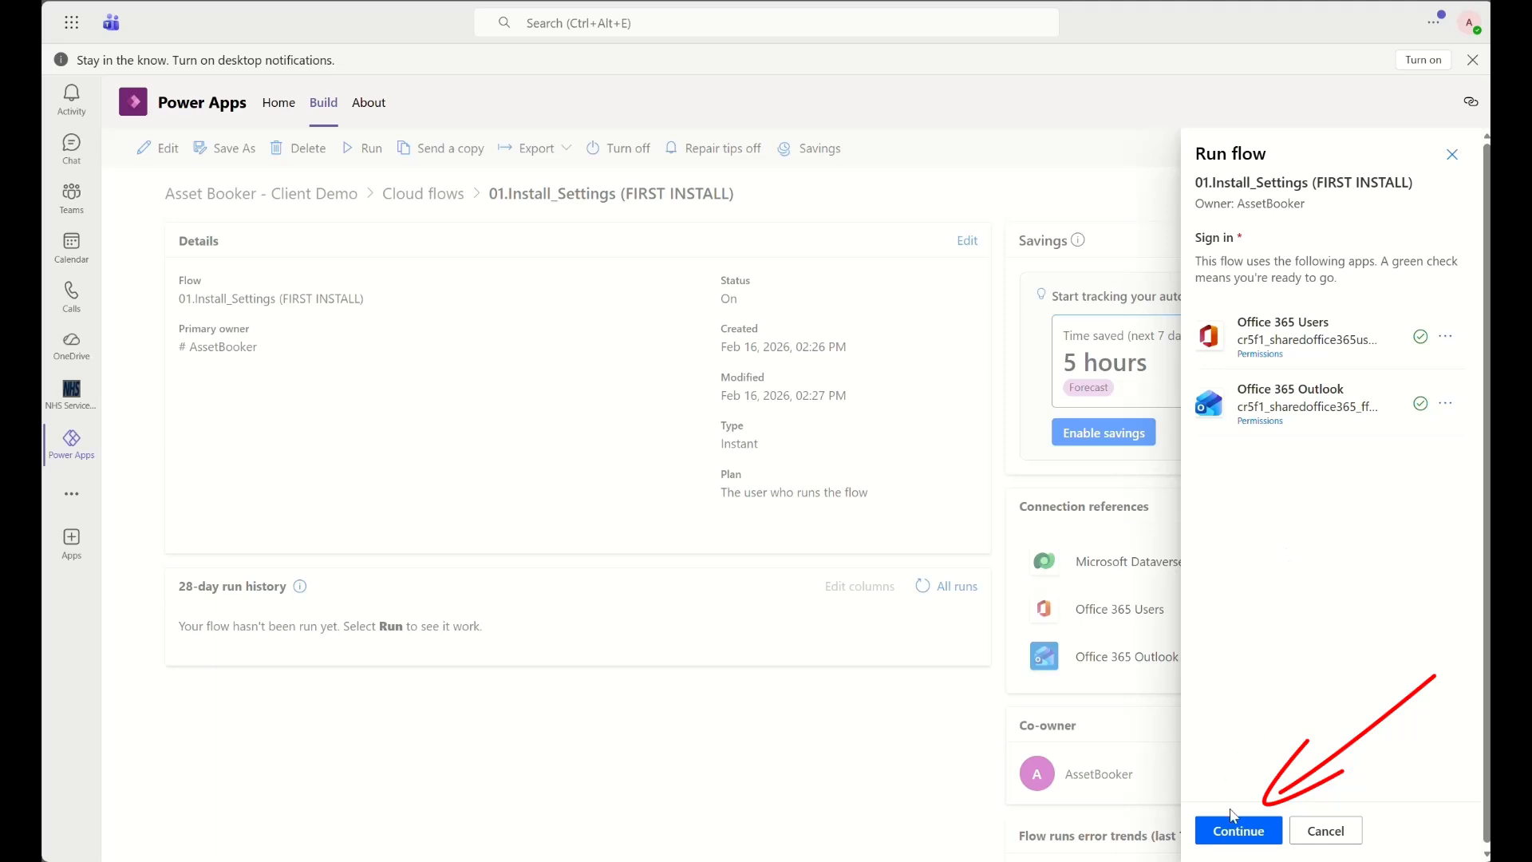
left_click(1238, 832)
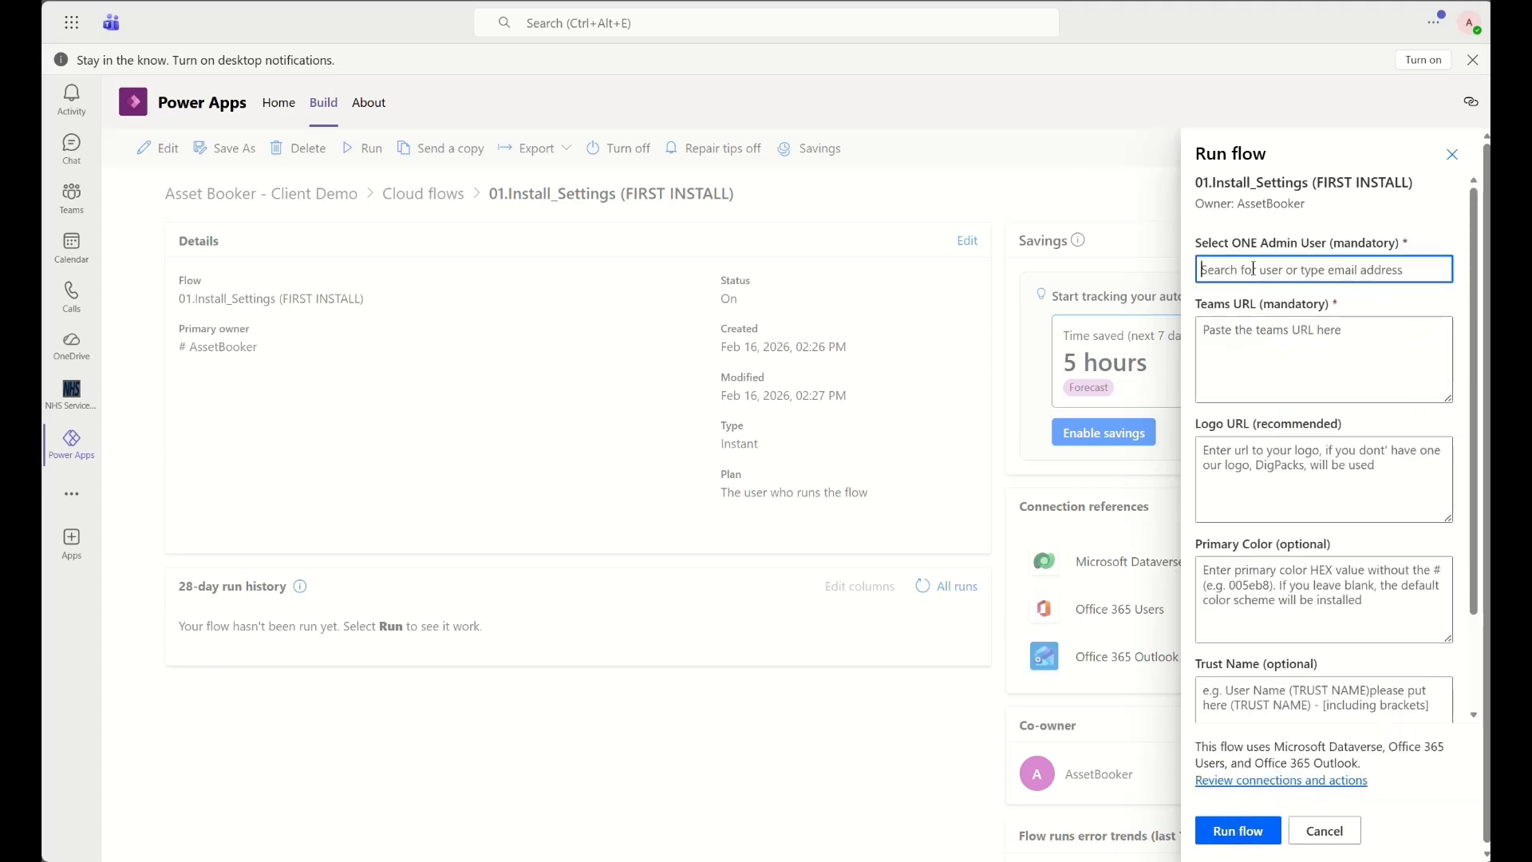
Select AssetBooker as the one admin user and paste the copied Asset Booker - Client Demo team link as the Teams URL
type("assetb")
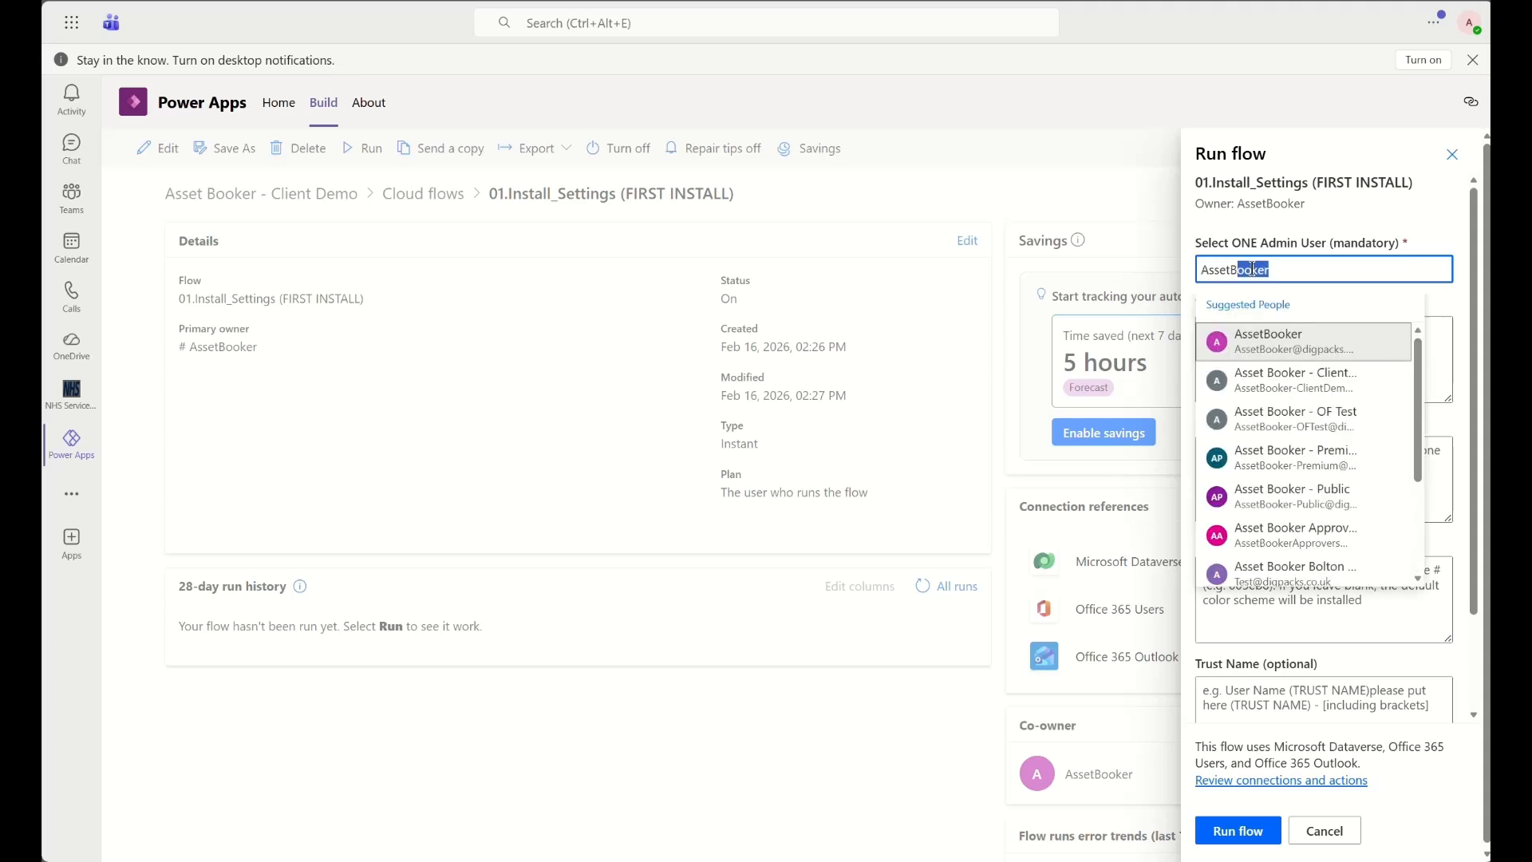
left_click(1295, 340)
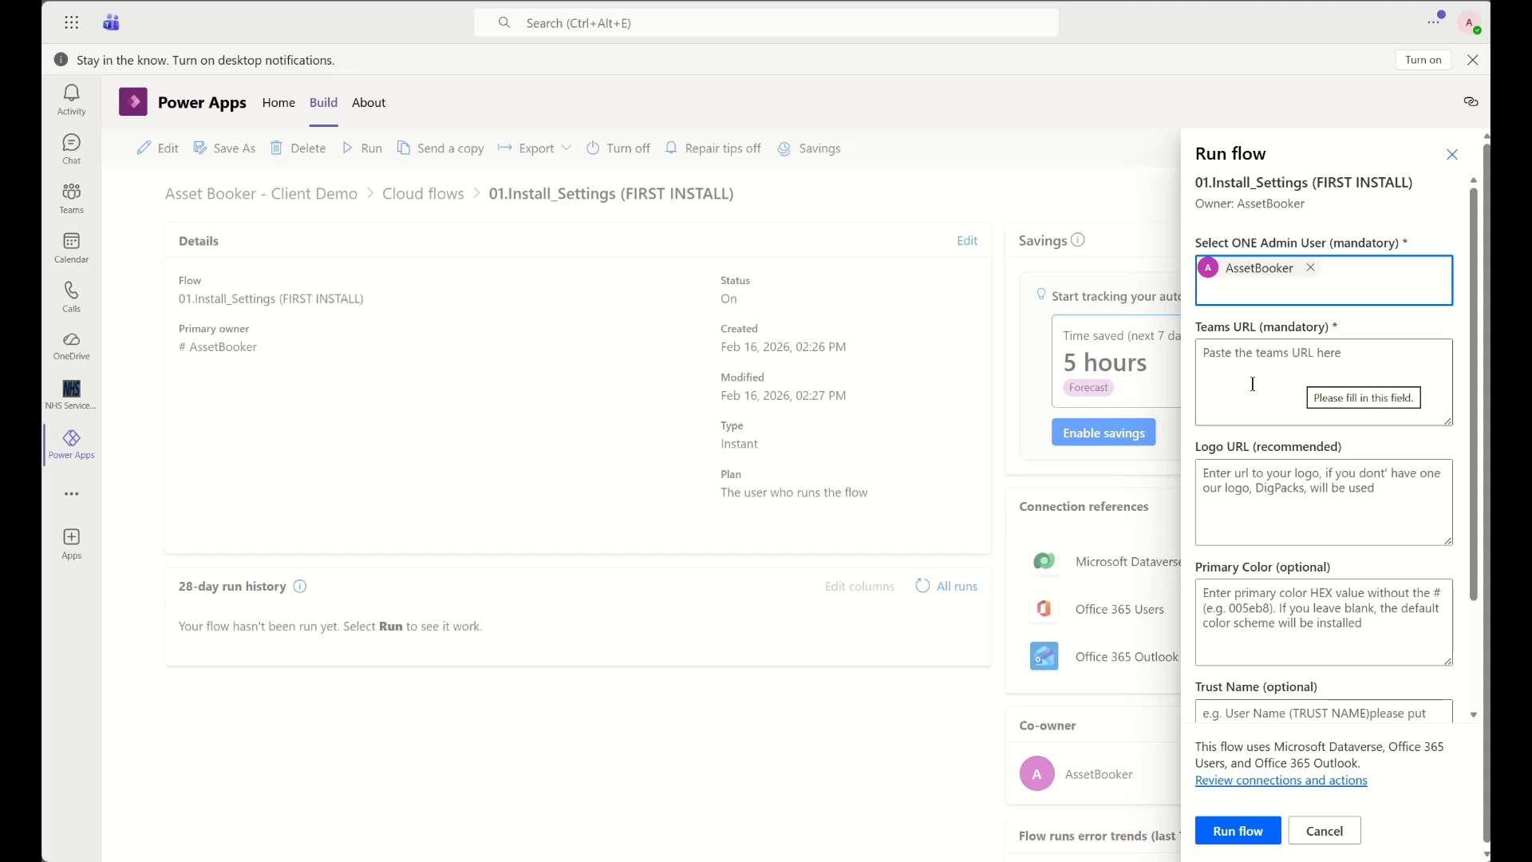
left_click(368, 334)
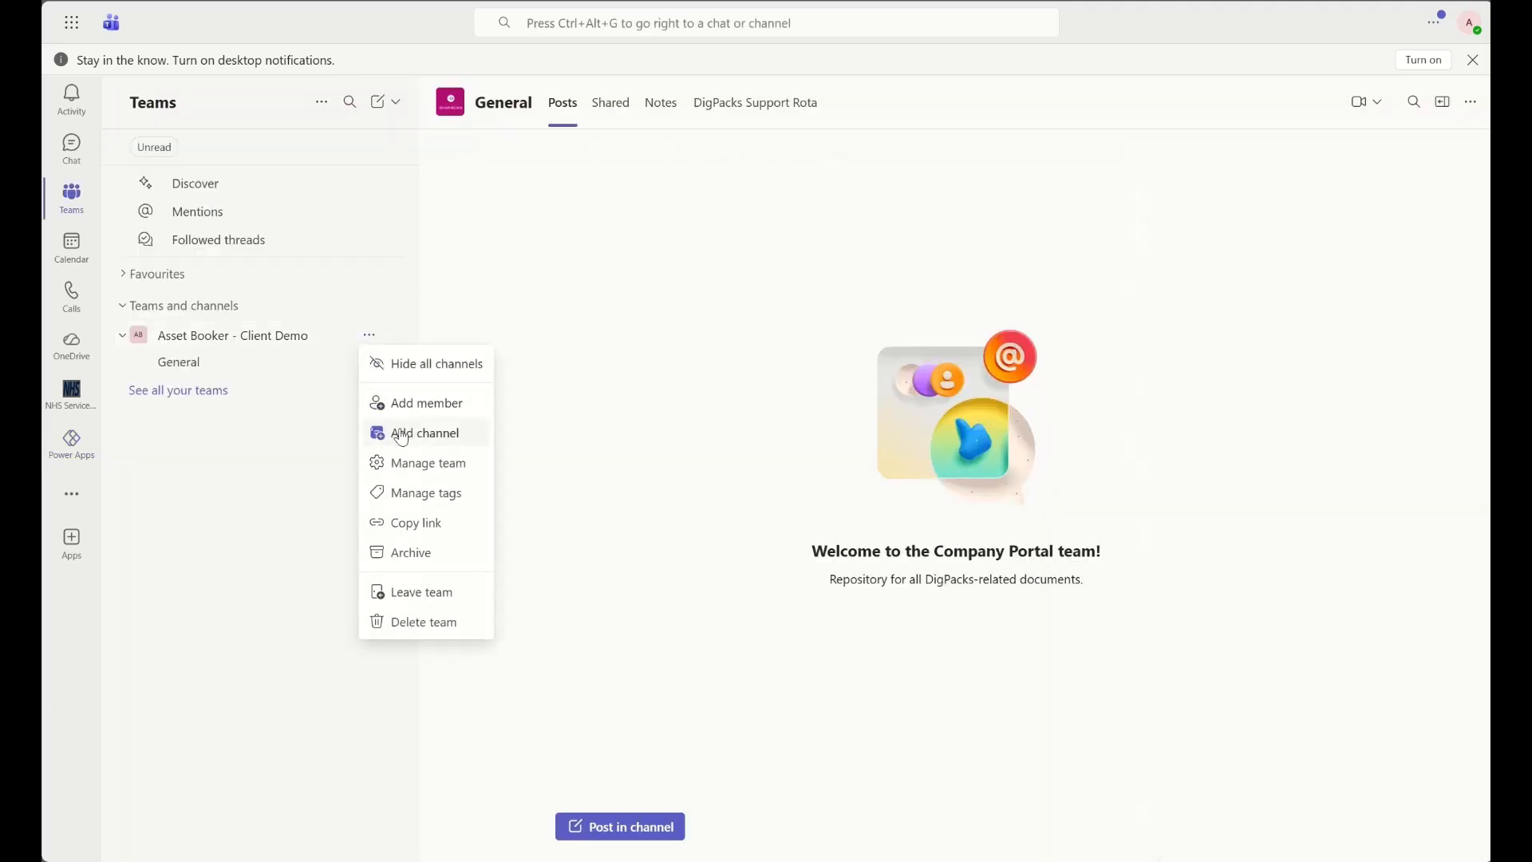
left_click(428, 531)
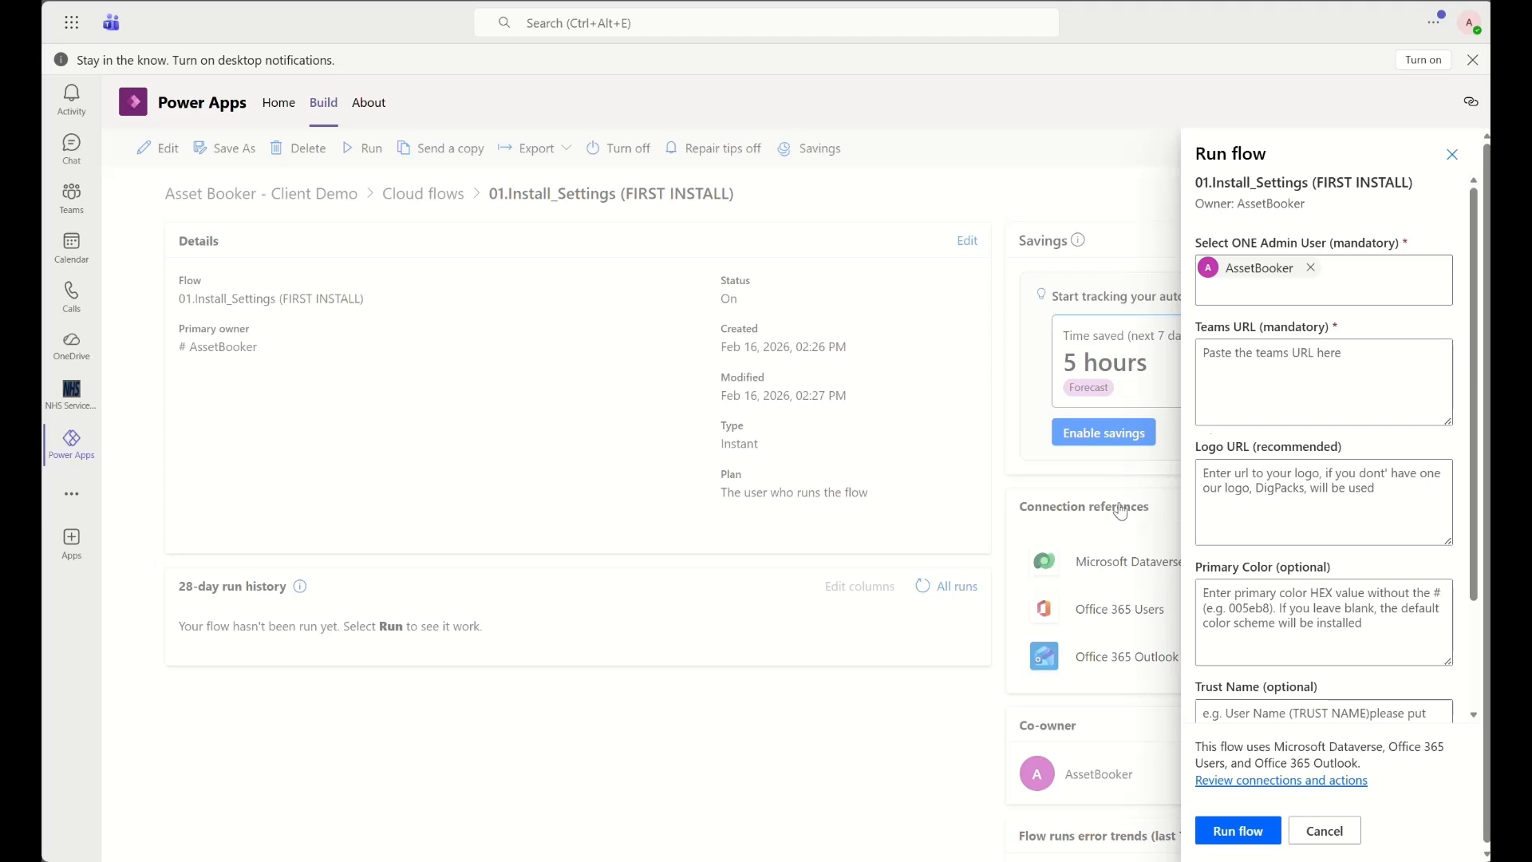
left_click(1242, 367)
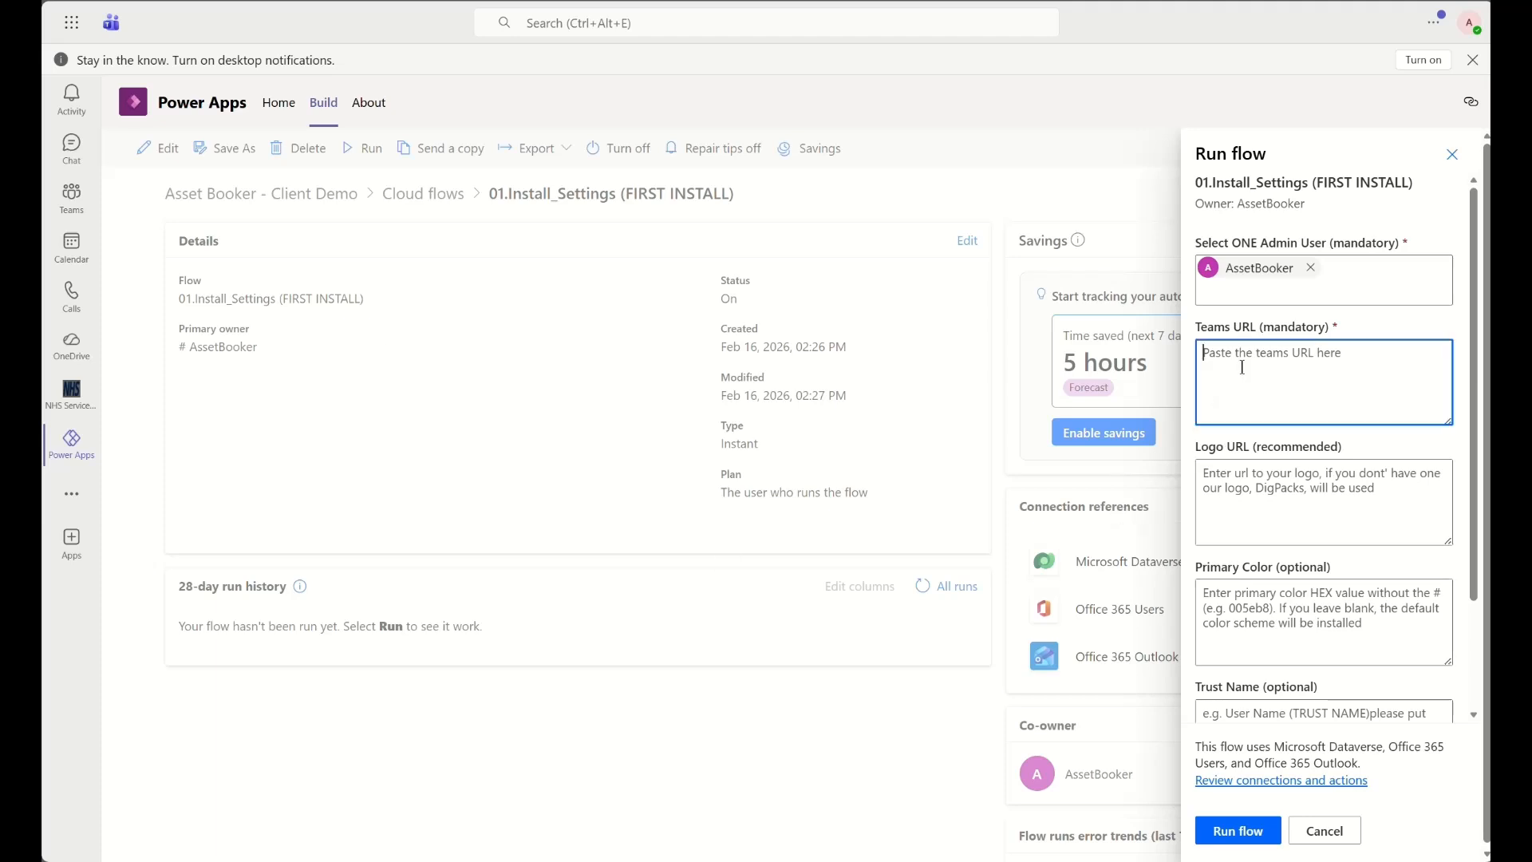
key("ctrl+v")
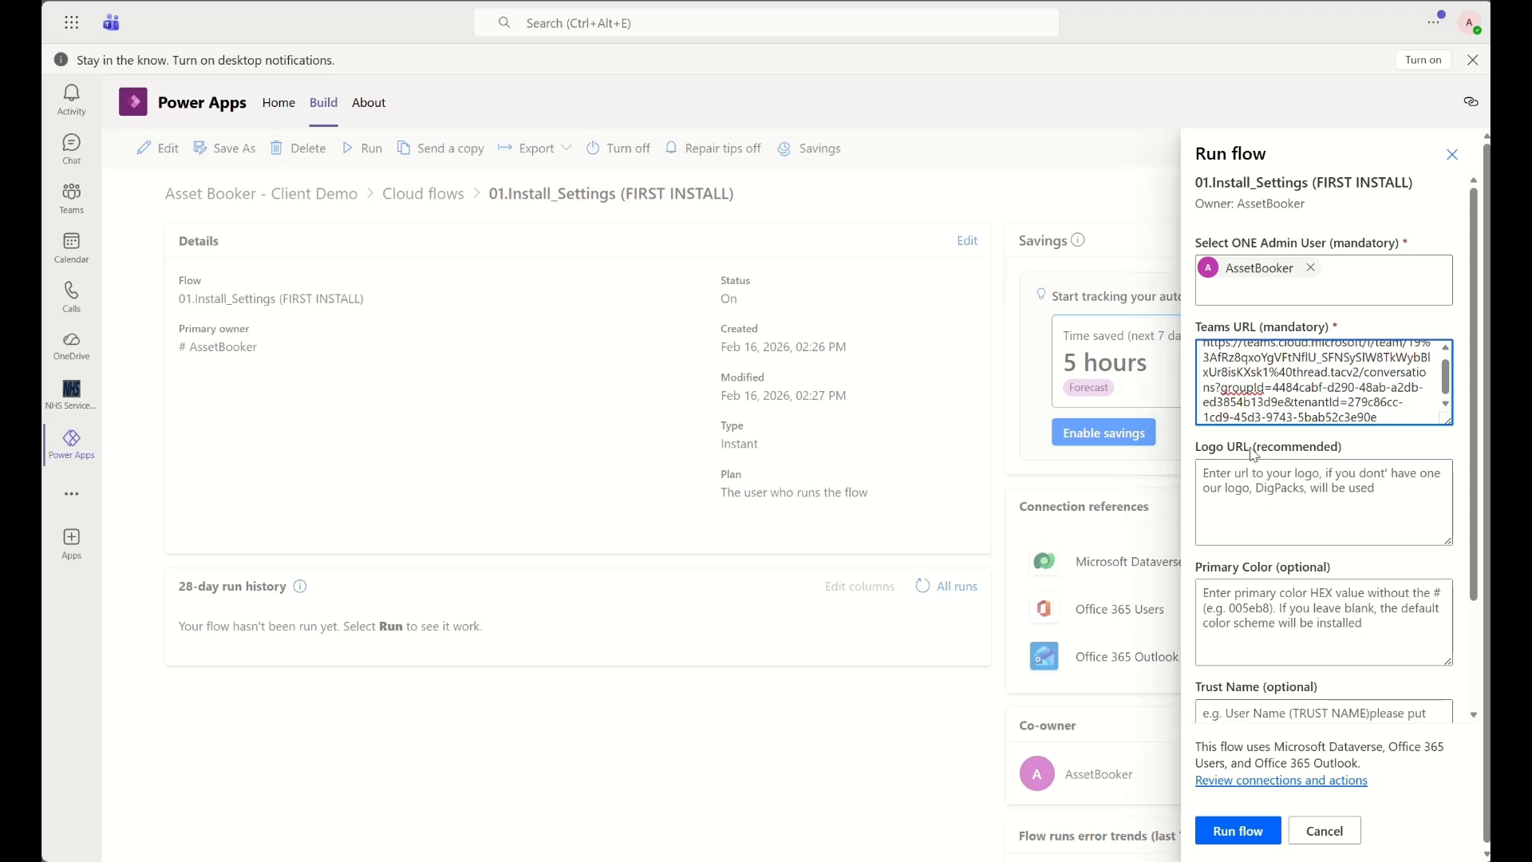
Leave the logo, primary color and trust name blank, choose AssetBooker for regular update e-mails, and run the flow
left_click(1236, 480)
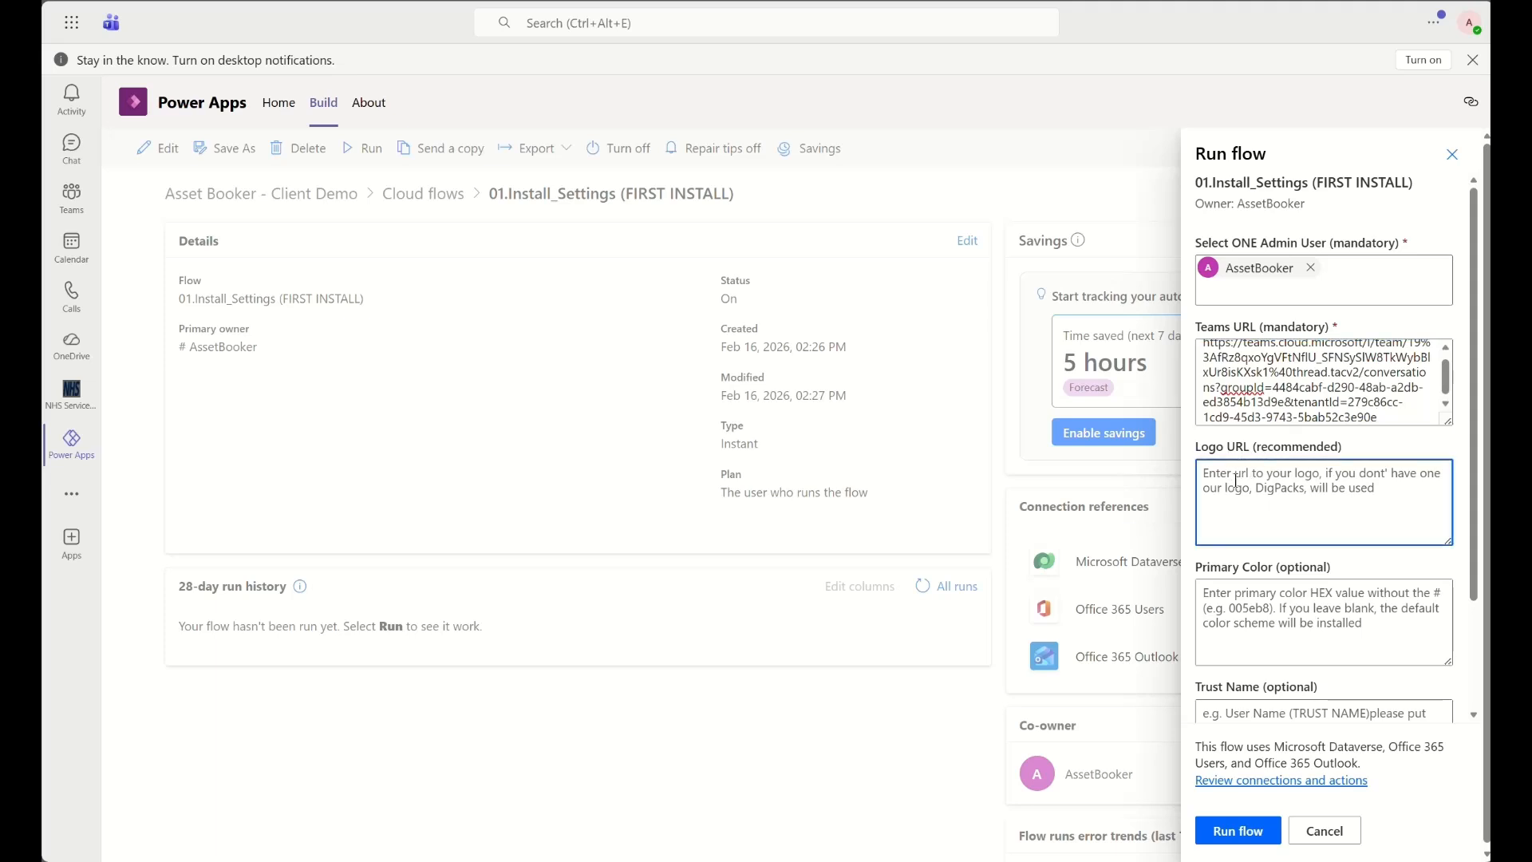
scroll(1275, 523, "down", 2)
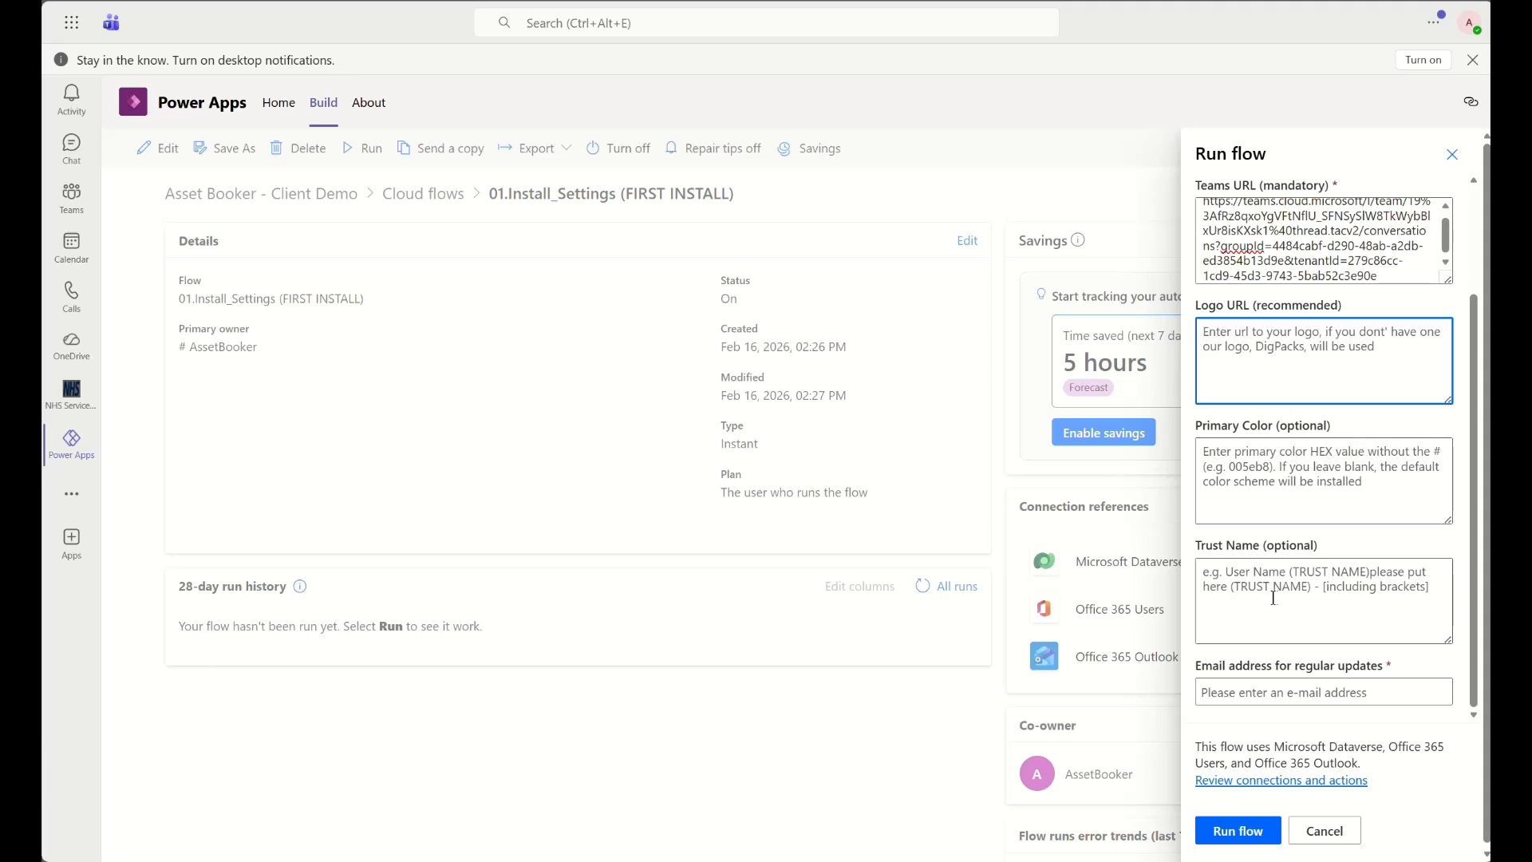
left_click(1291, 686)
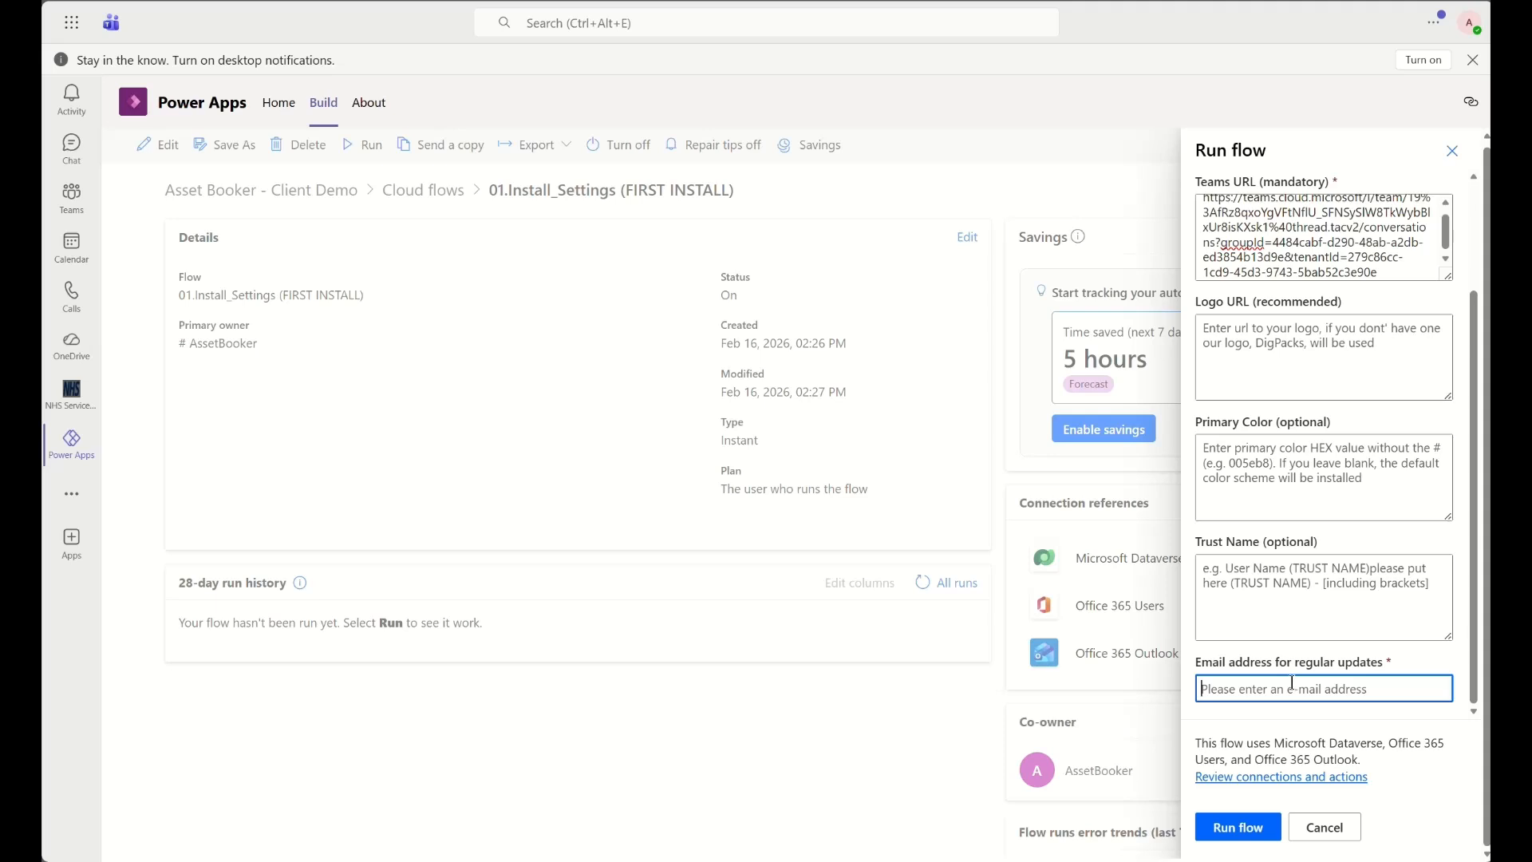
type("AssetB")
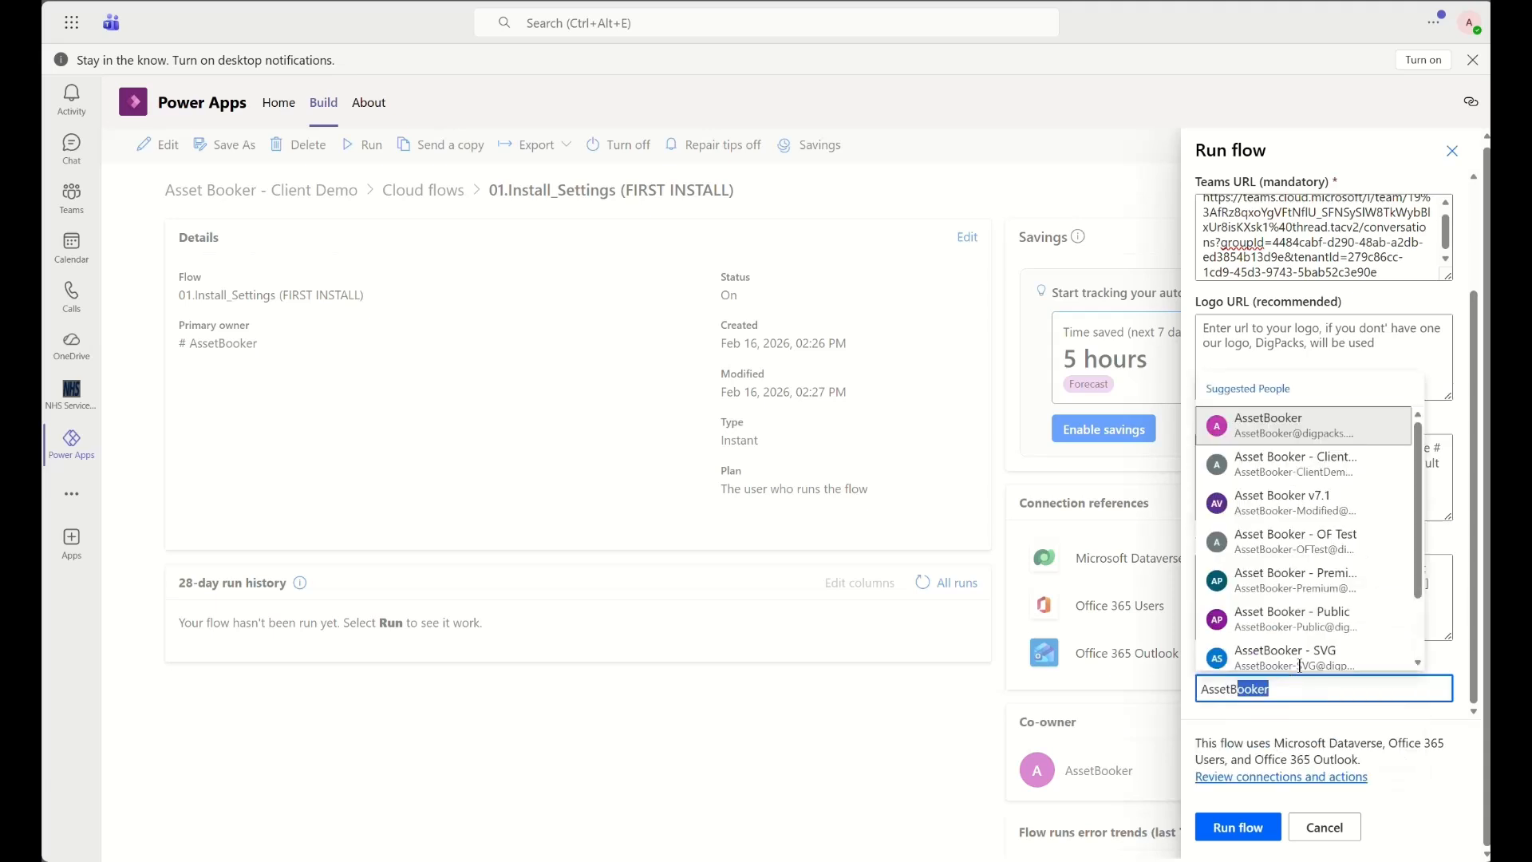
key("Return")
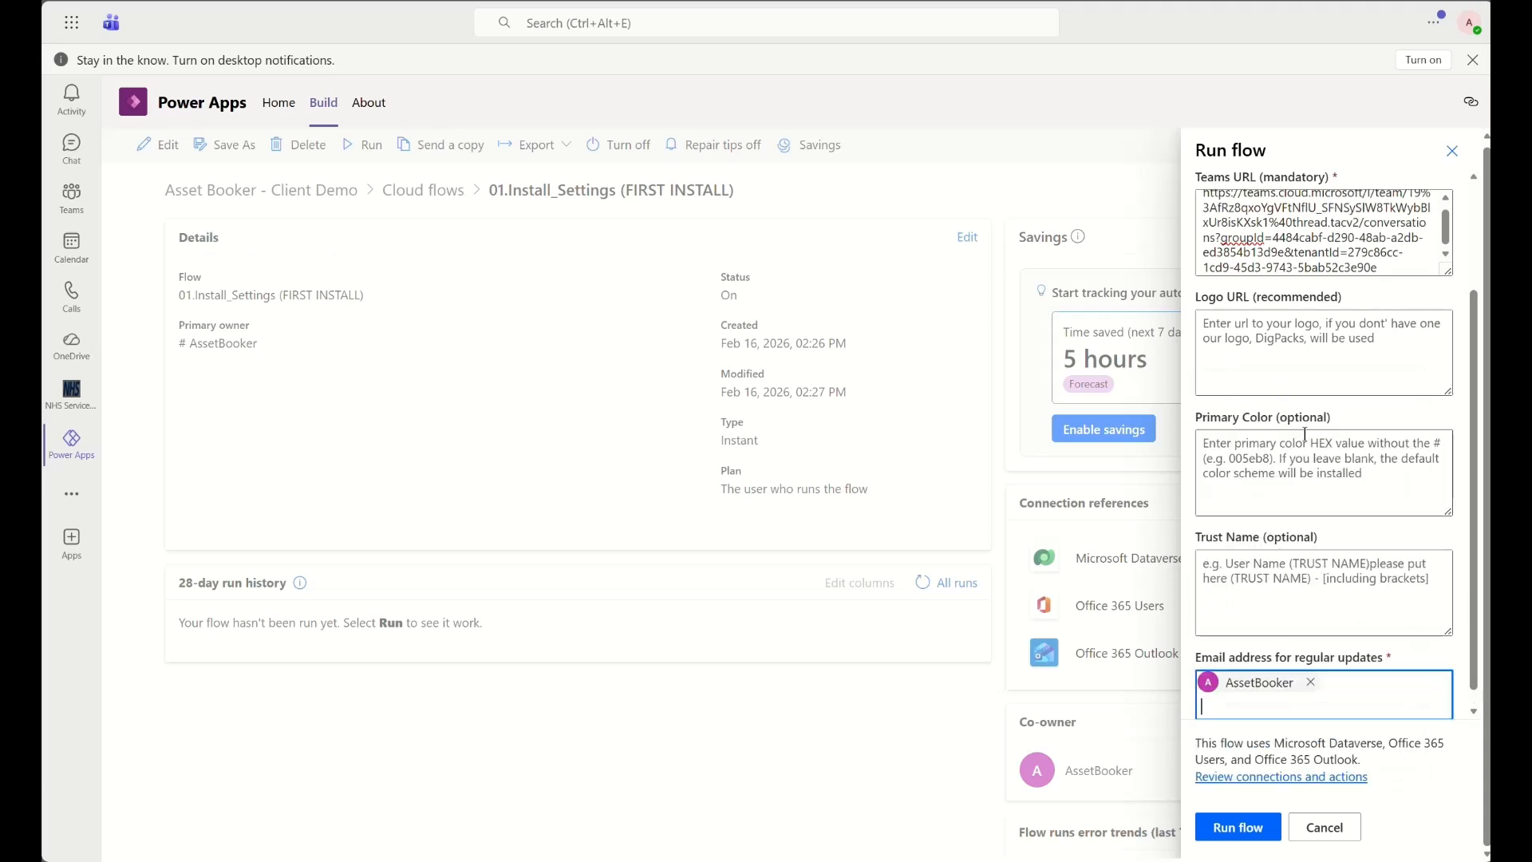
left_click(1241, 828)
left_click(1242, 828)
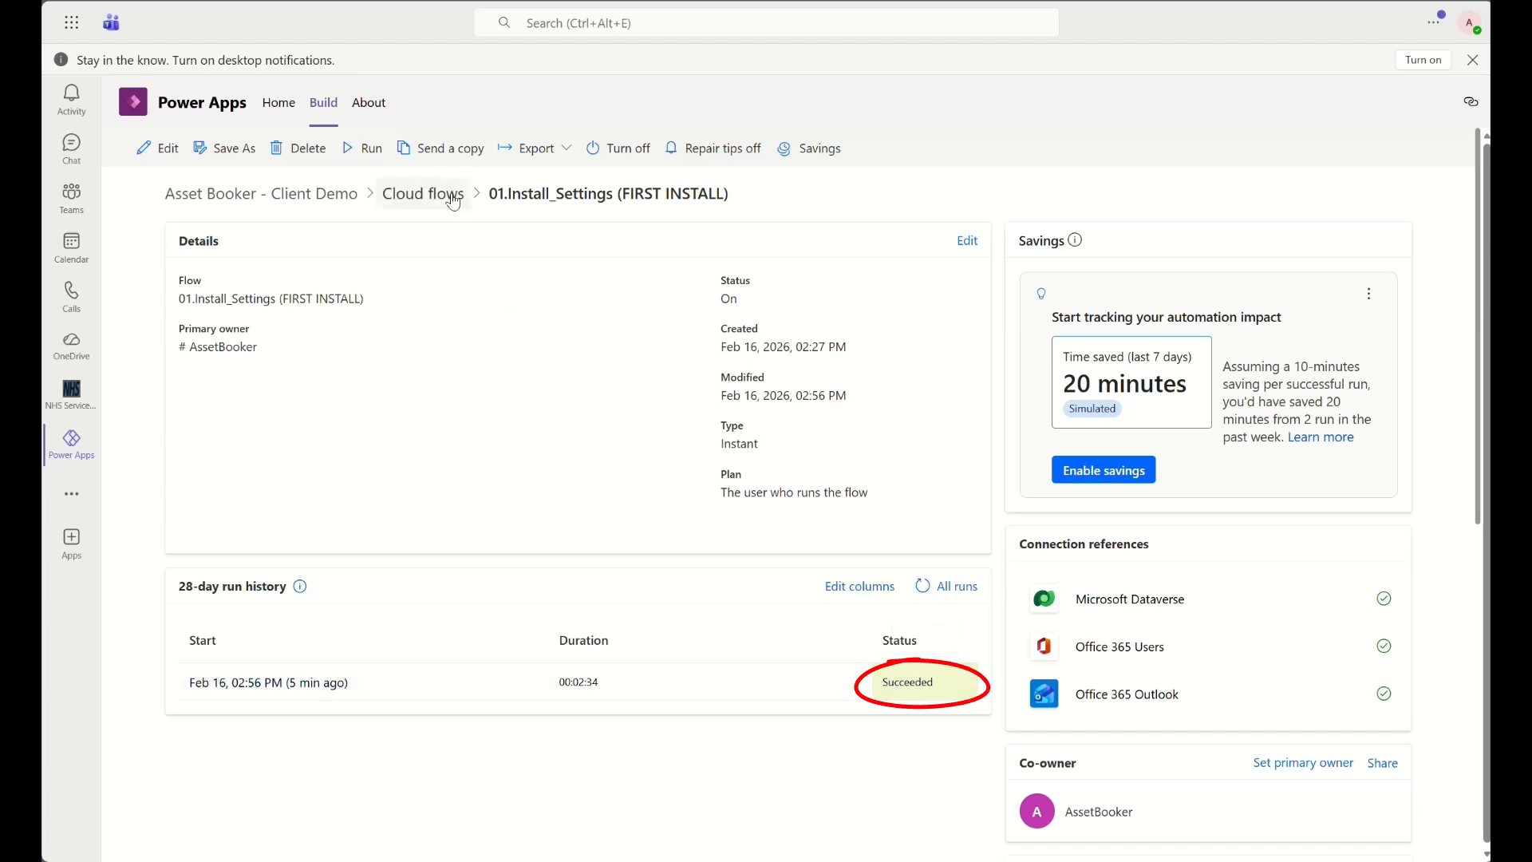
Go from the cloud flows to the team's apps and start adding the Asset Booker app with the computer icon to Teams
left_click(412, 204)
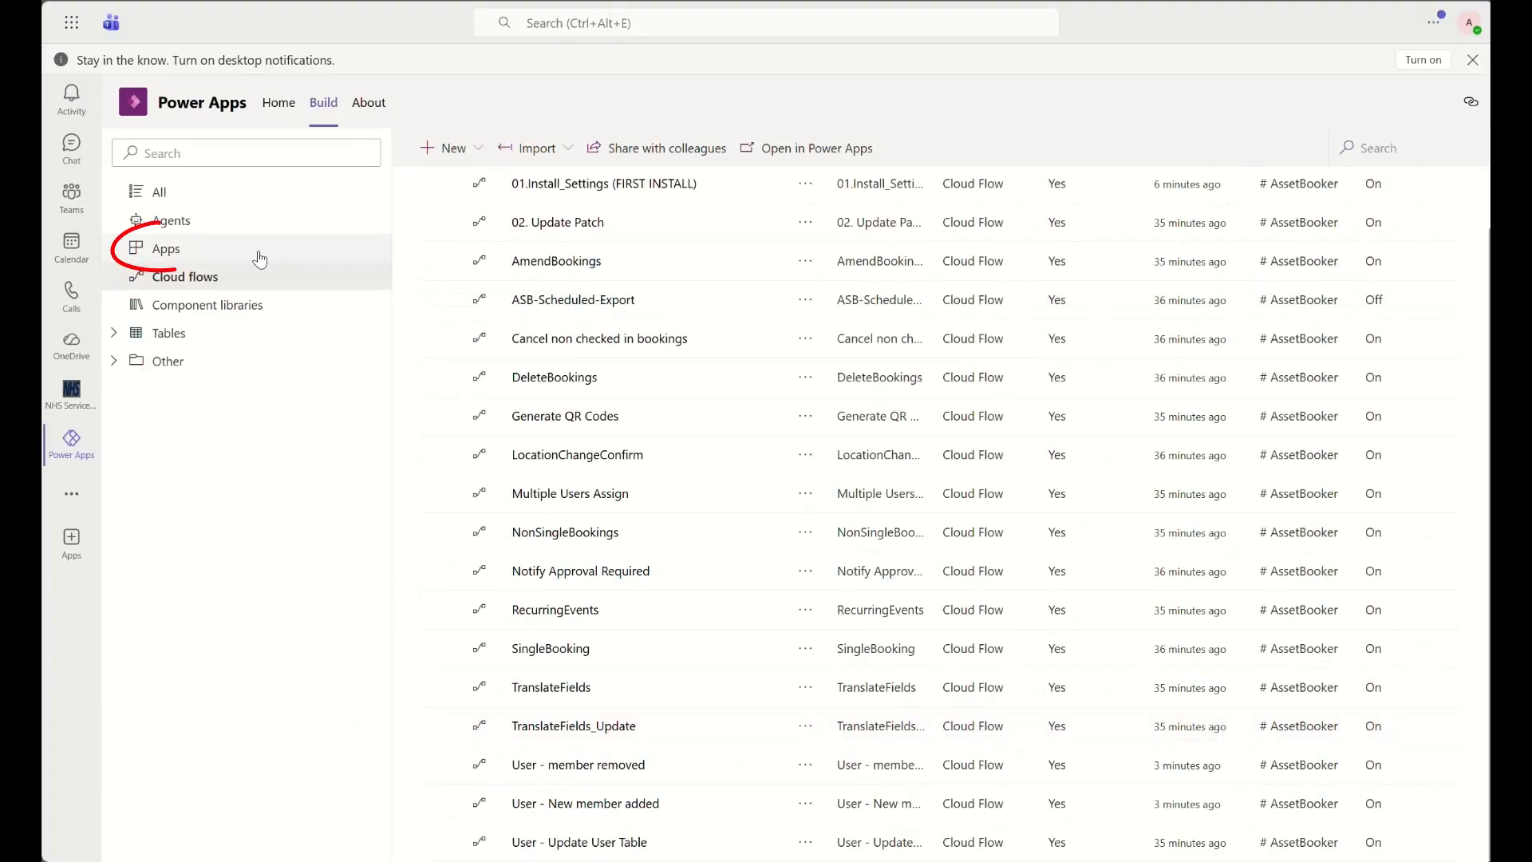
left_click(158, 253)
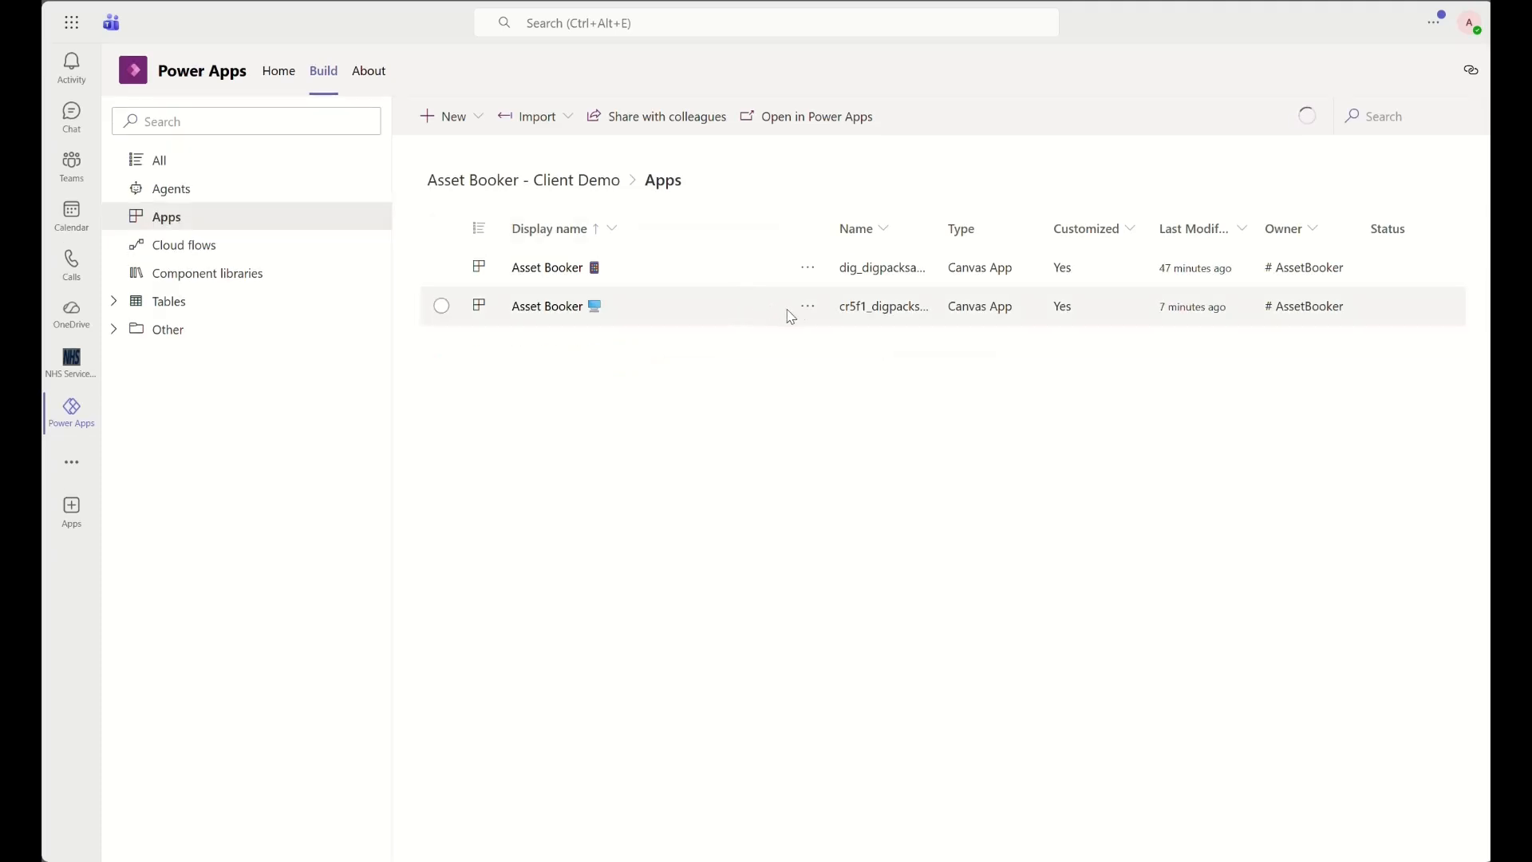
left_click(807, 307)
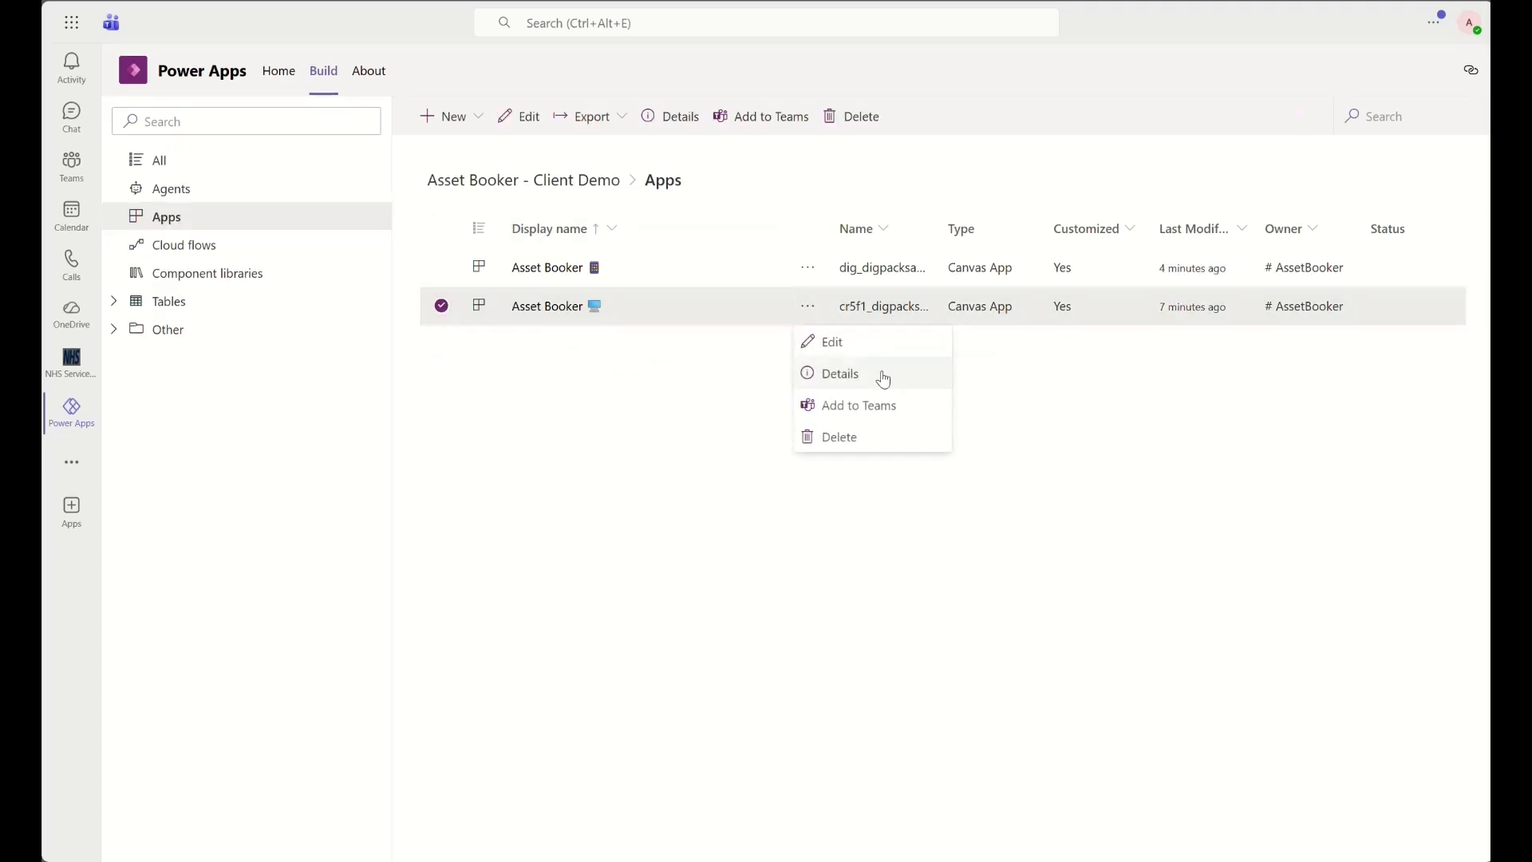
left_click(910, 415)
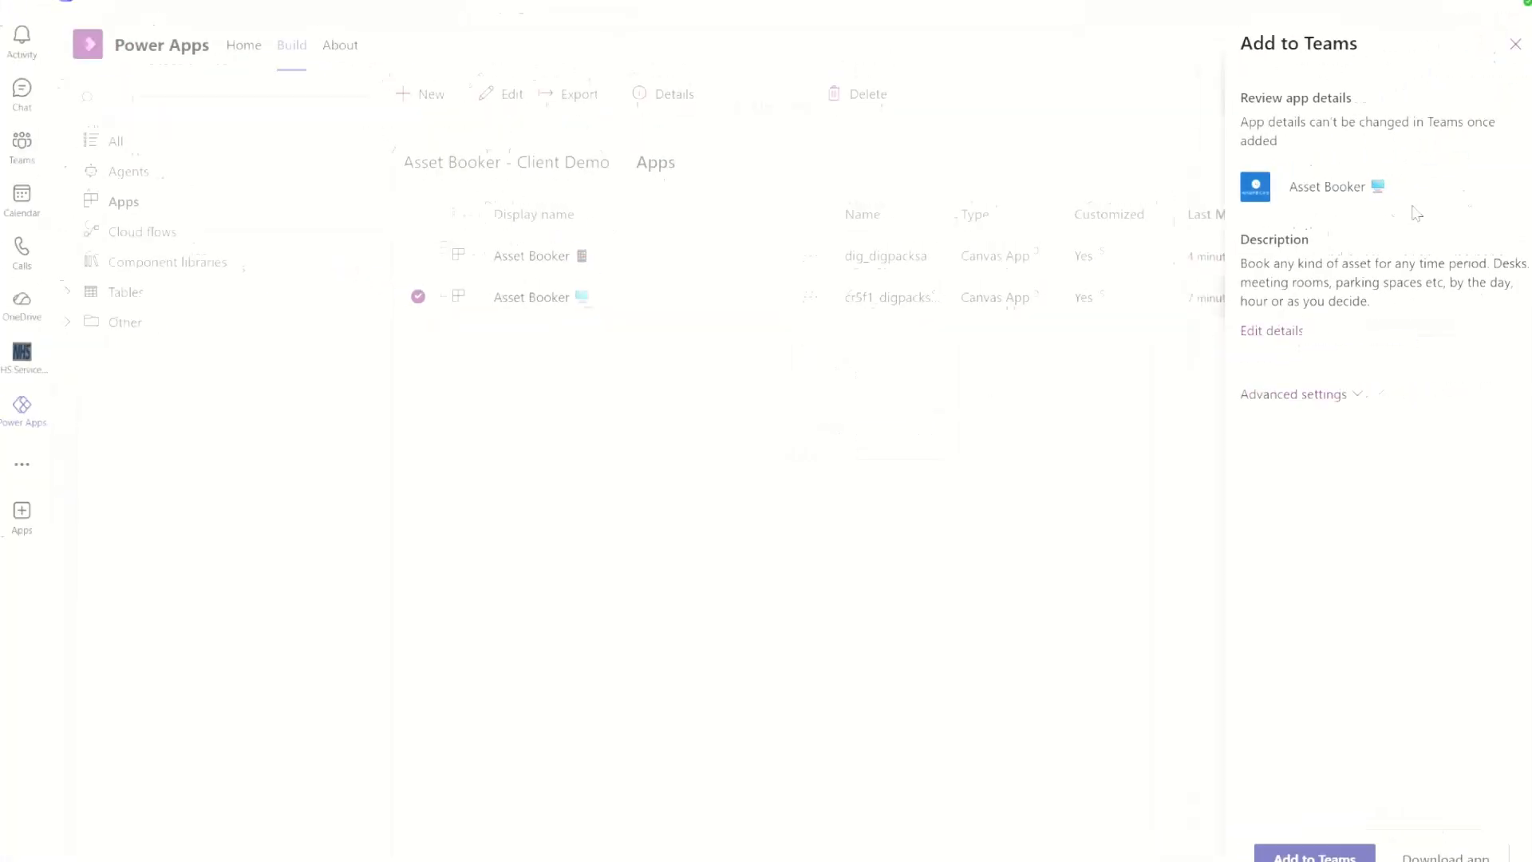
left_click(1292, 399)
scroll(1366, 561, "down", 1)
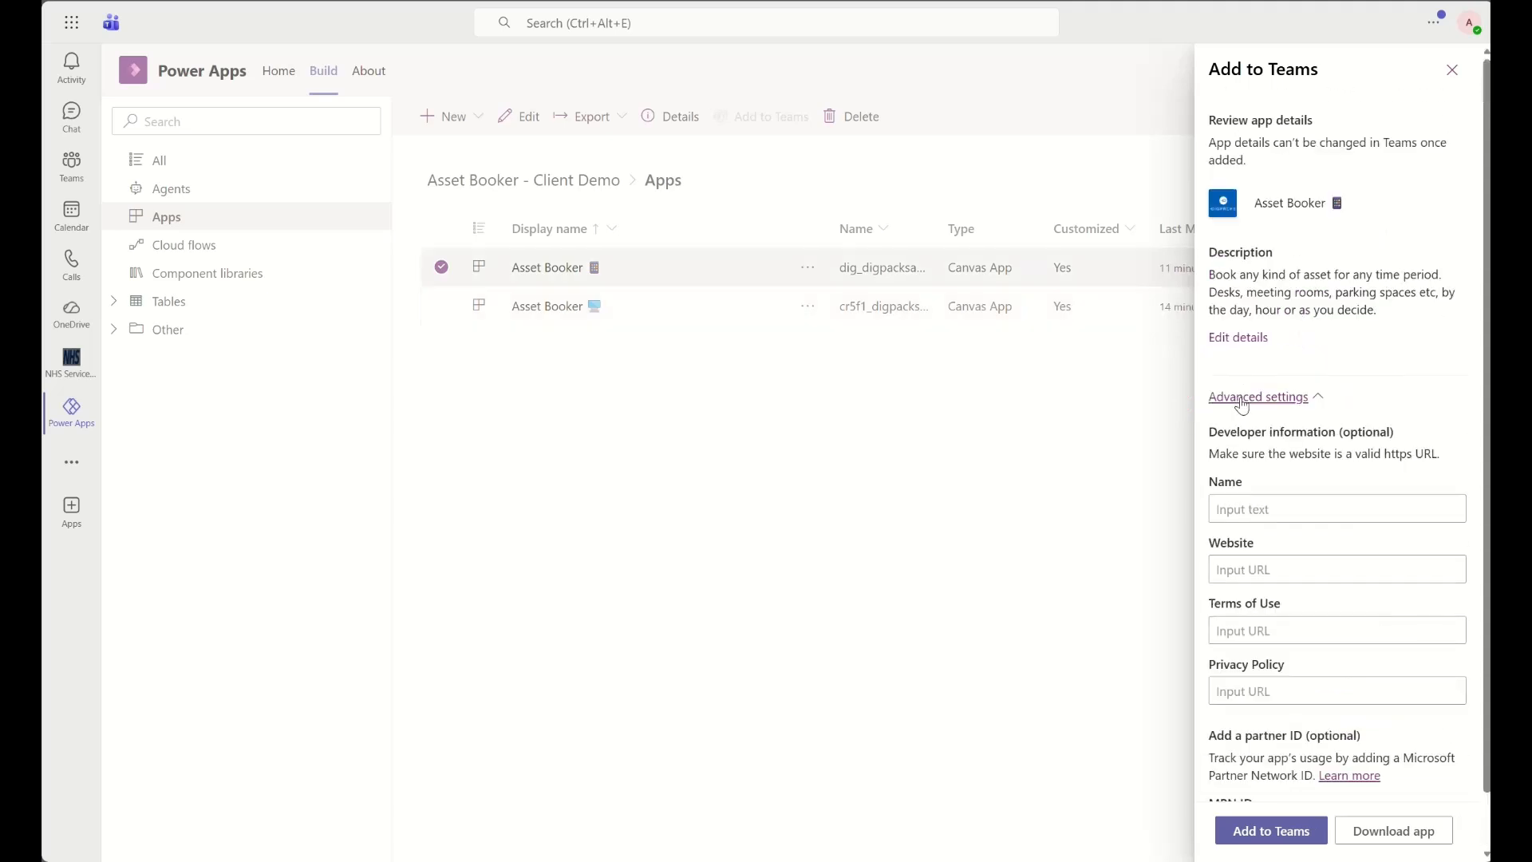
left_click(1293, 511)
type("DigPacks Ltd")
key("Tab")
type("https://www.digpacks.")
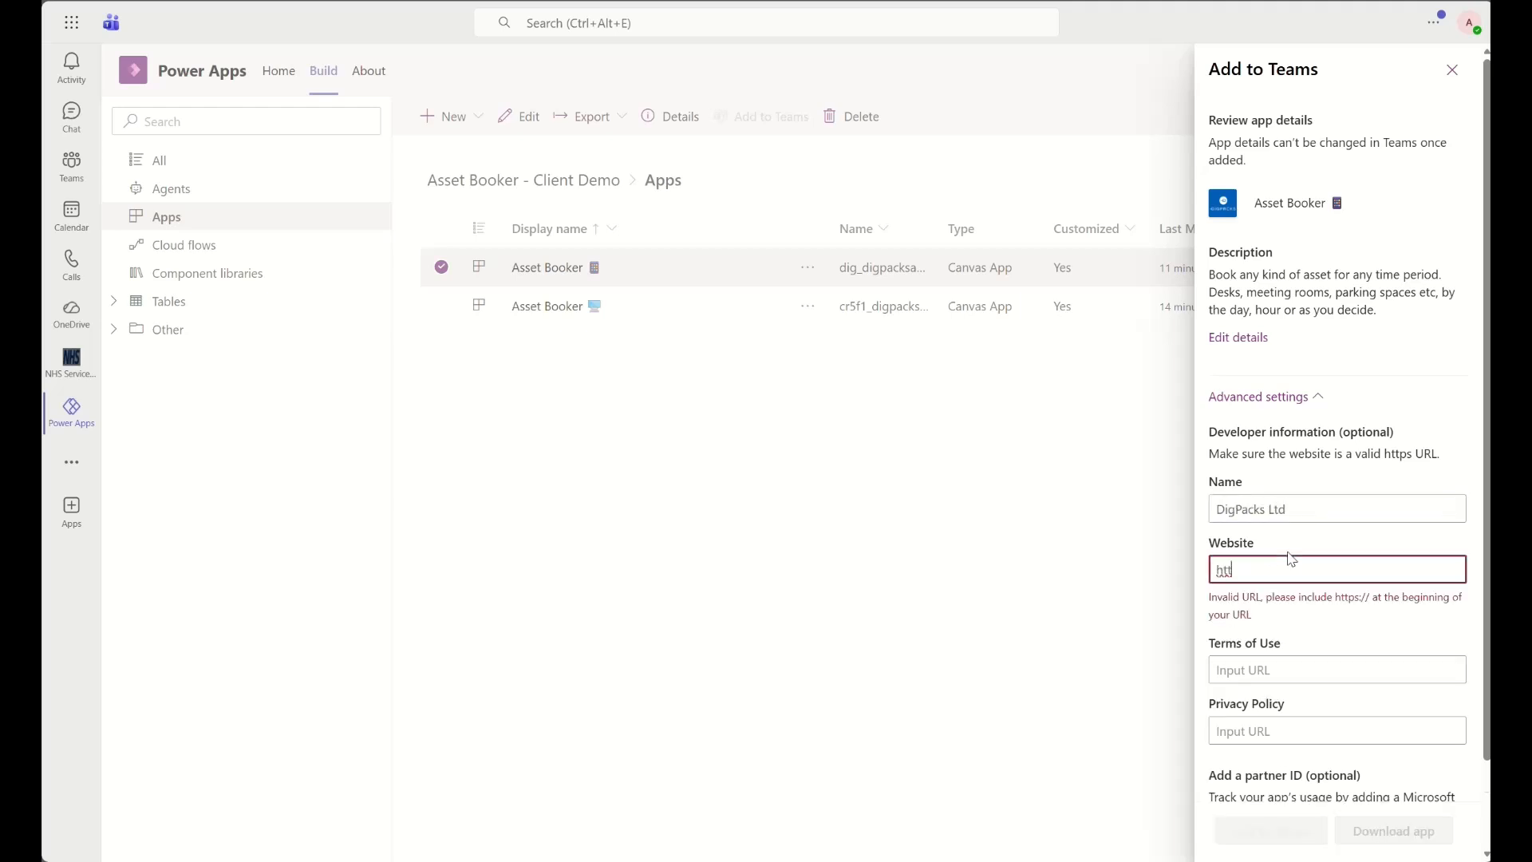
Enter the Microsoft partner (MPN) ID and submit the Asset Booker app to Teams
scroll(1291, 559, "down", 1)
left_click(1268, 768)
type("62757")
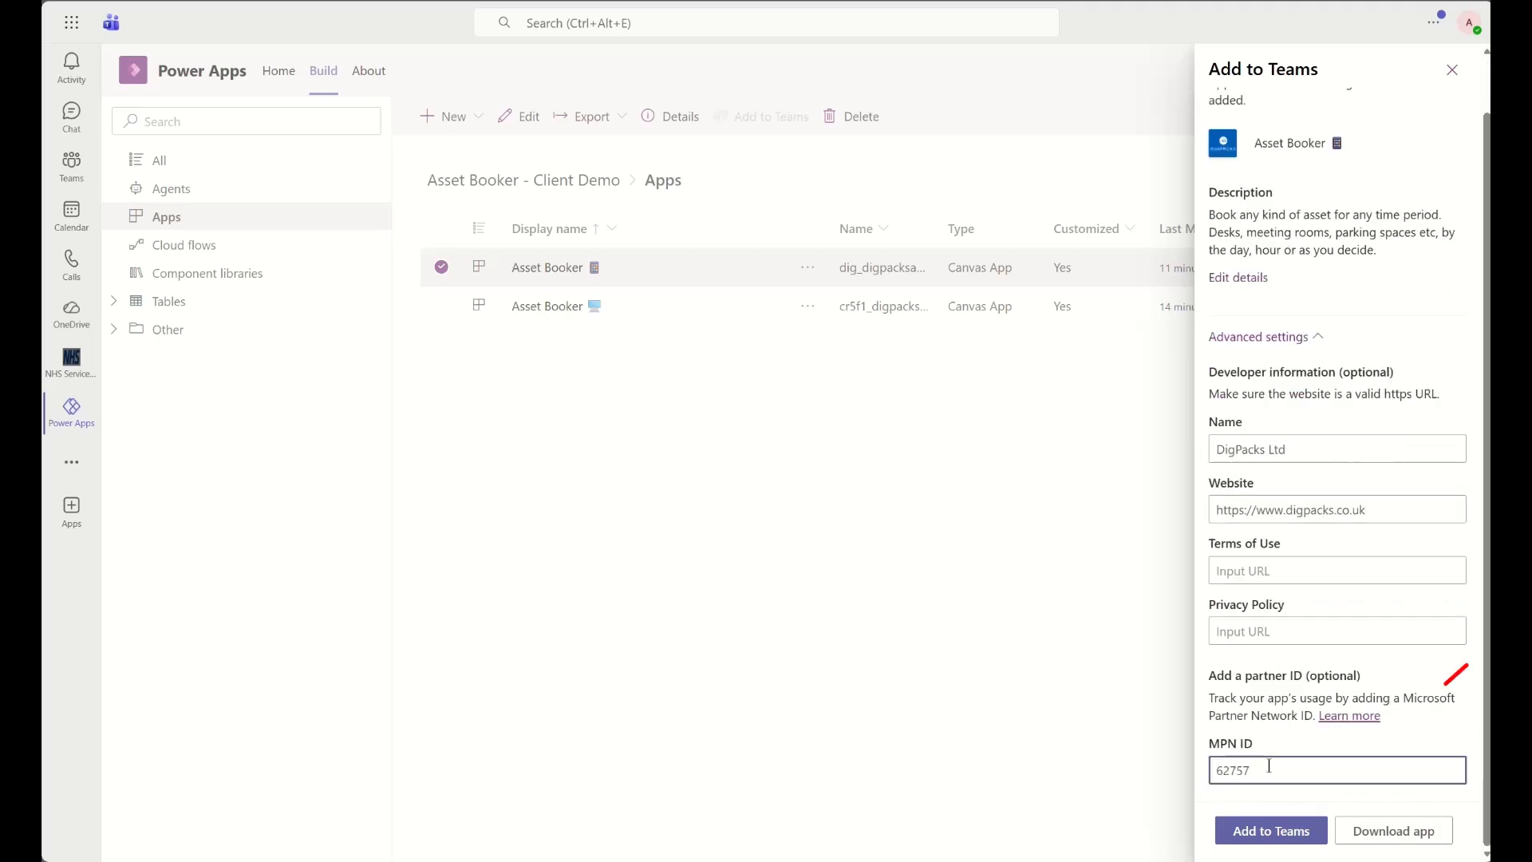
type("93")
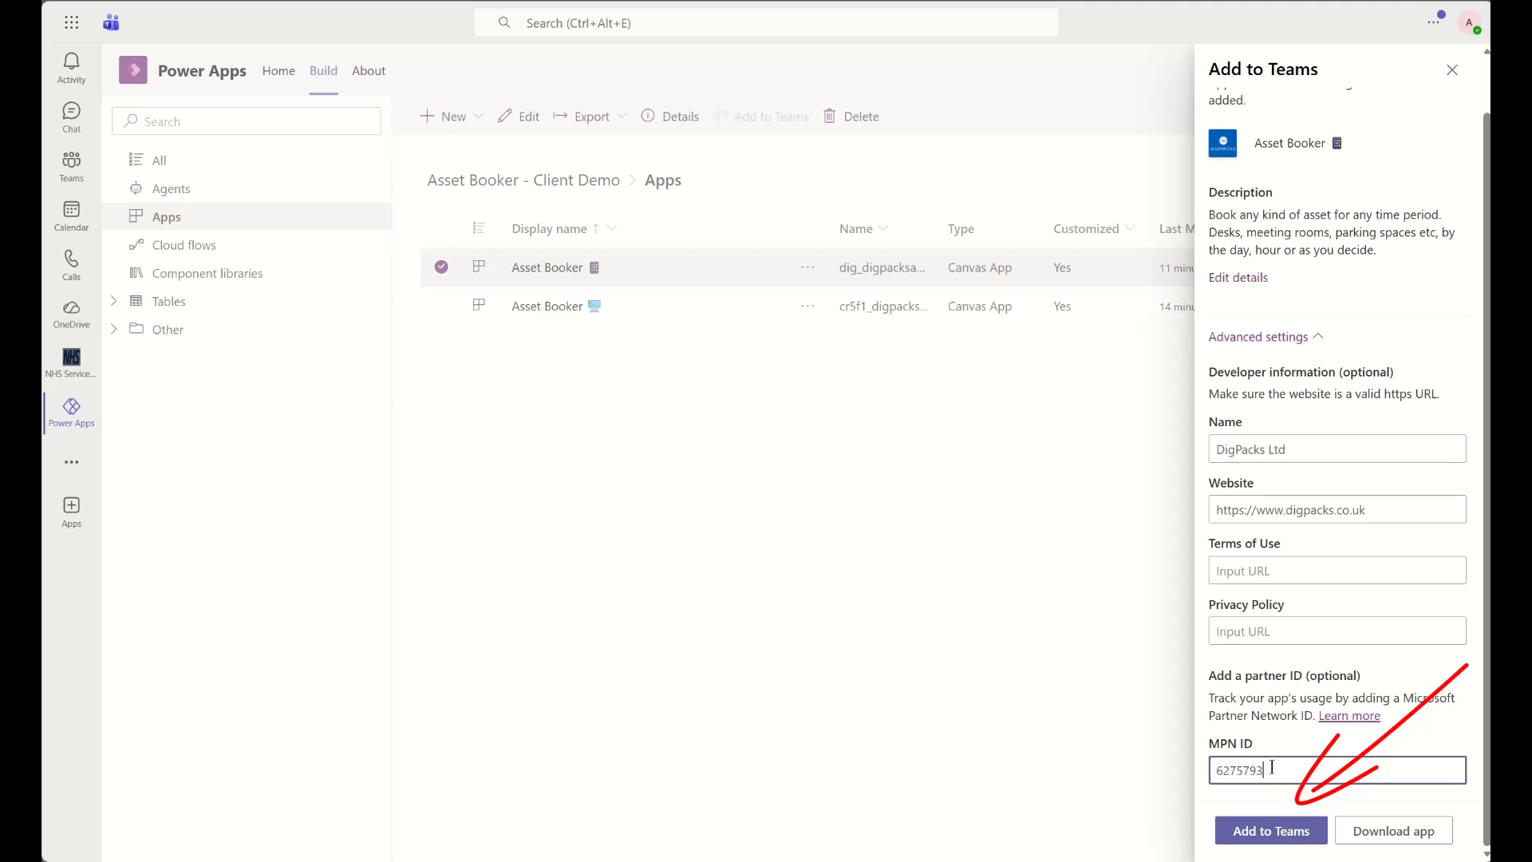
left_click(1274, 835)
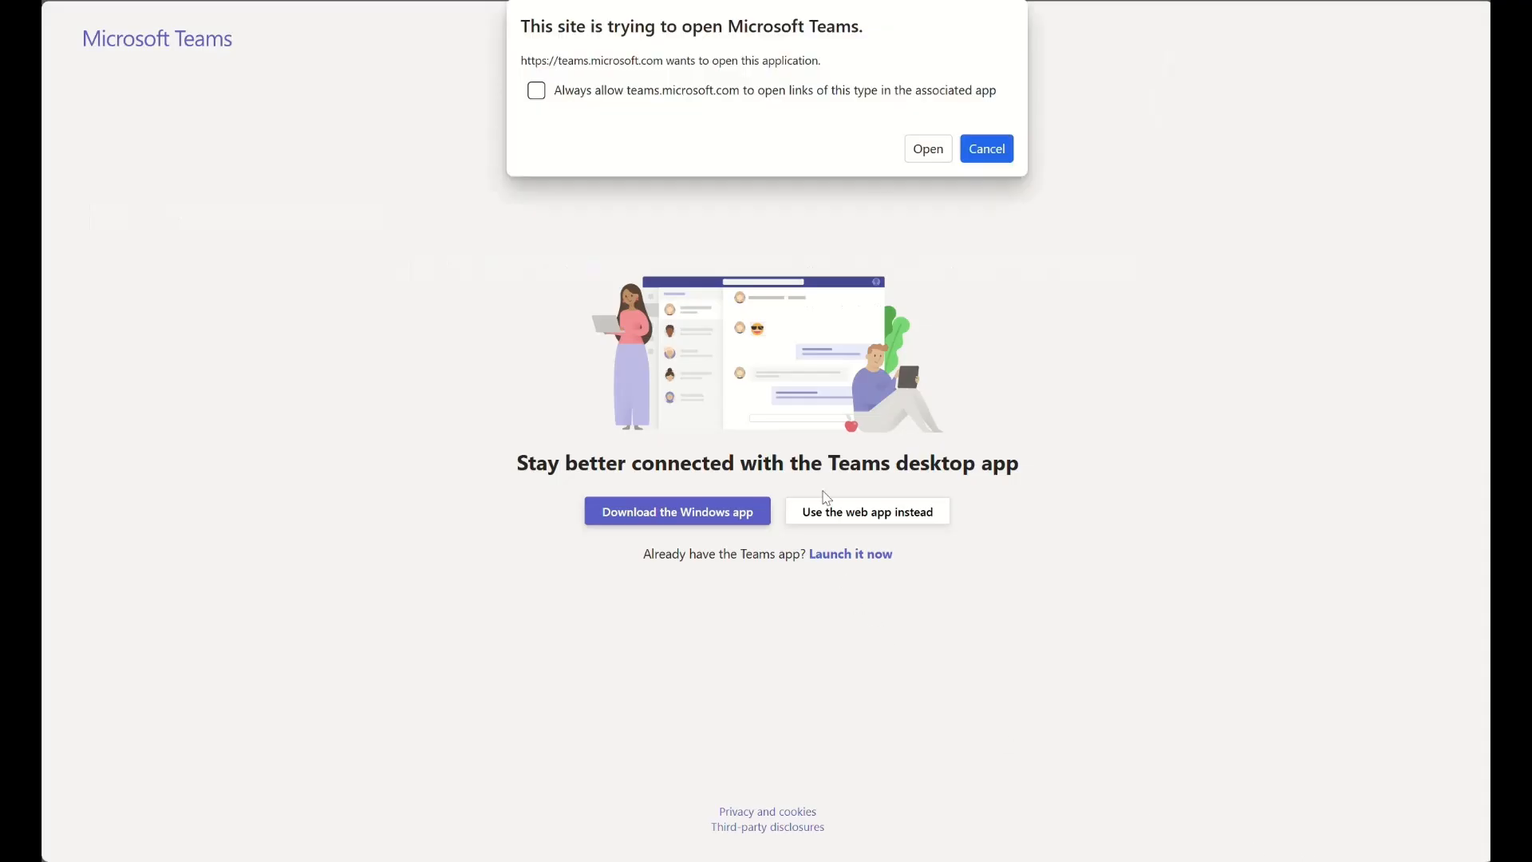
Decline opening the Teams desktop app and continue in the Teams web app with the AssetBooker account
left_click(984, 150)
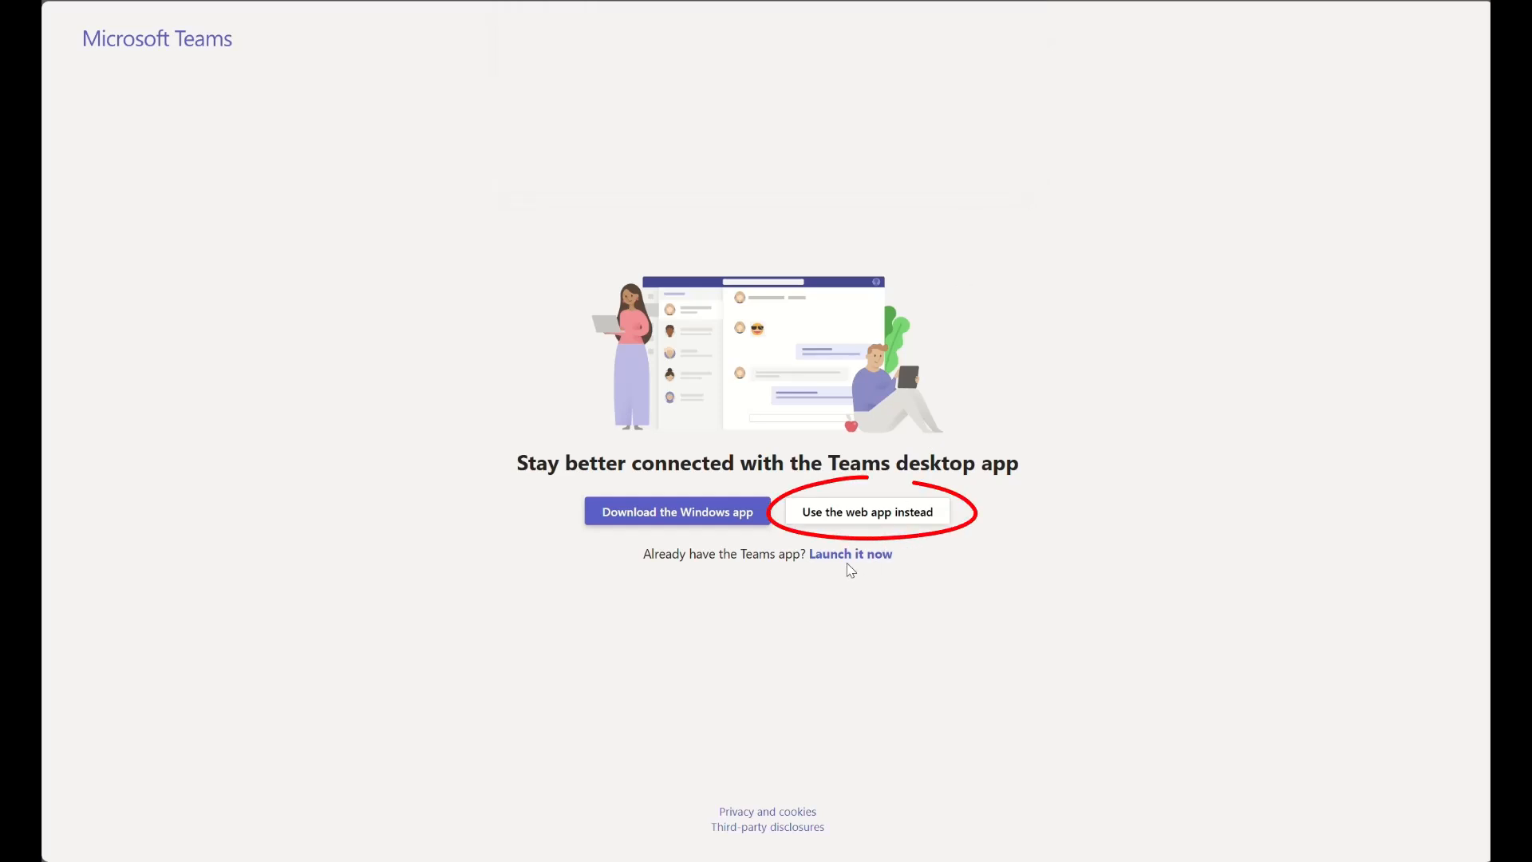
left_click(859, 525)
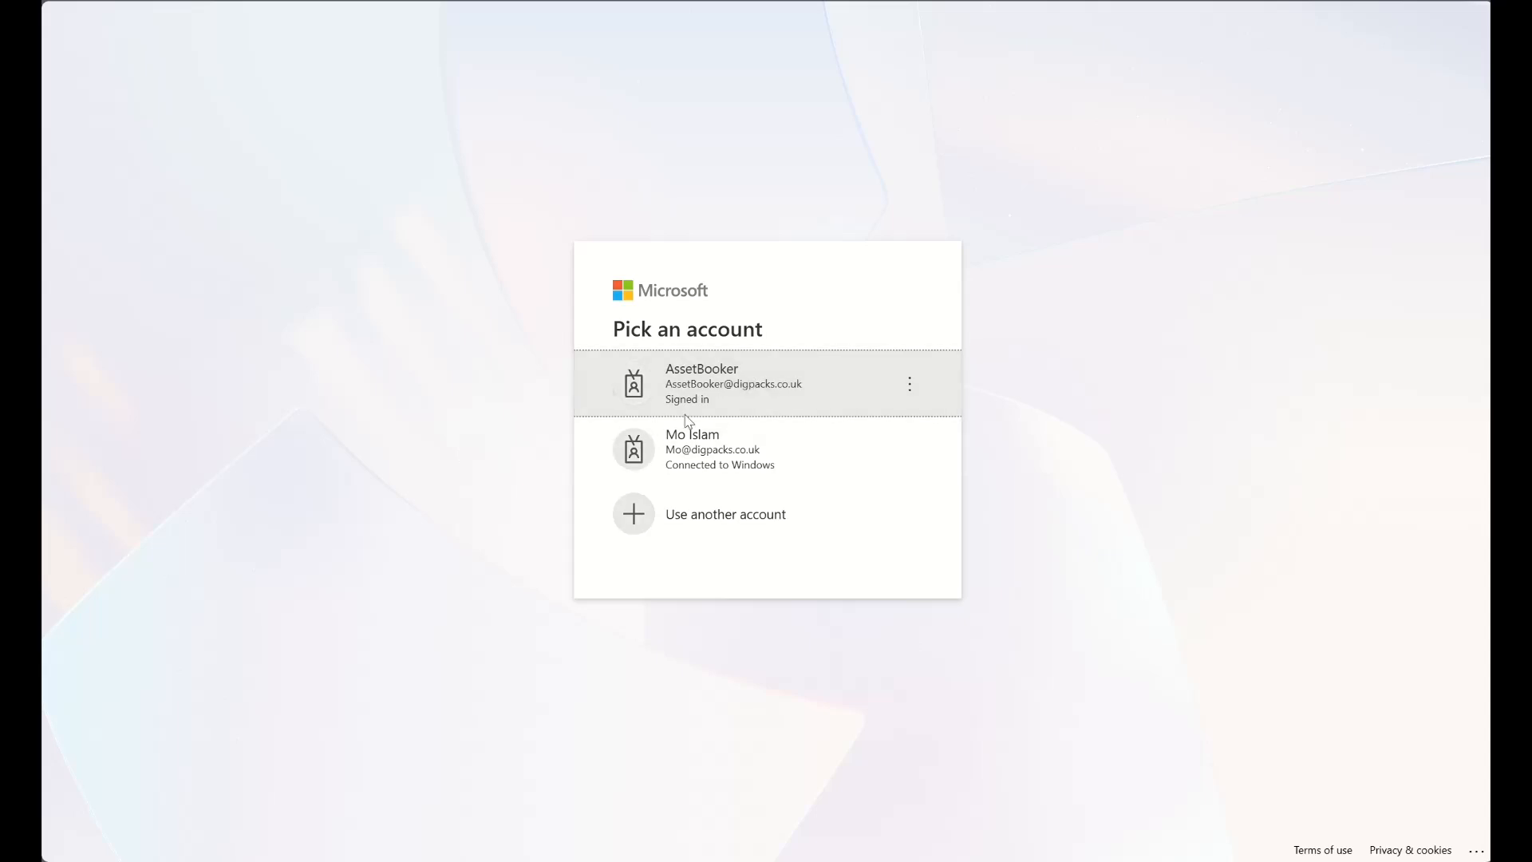
left_click(720, 397)
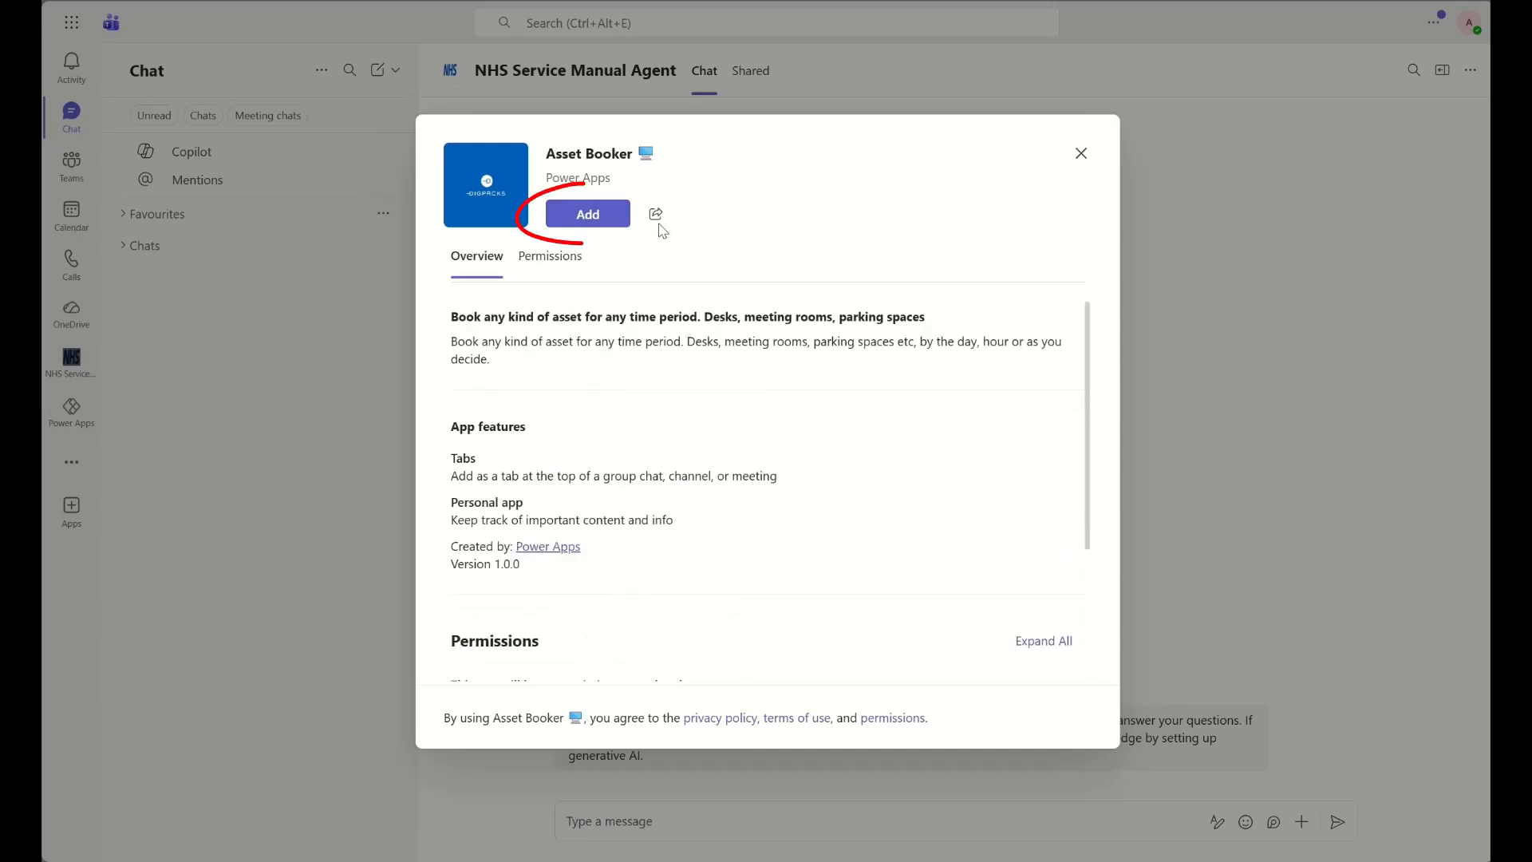
Review the Asset Booker app's overview and permissions, and add the app to Teams
scroll(667, 585, "down", 5)
scroll(666, 584, "up", 5)
left_click(605, 224)
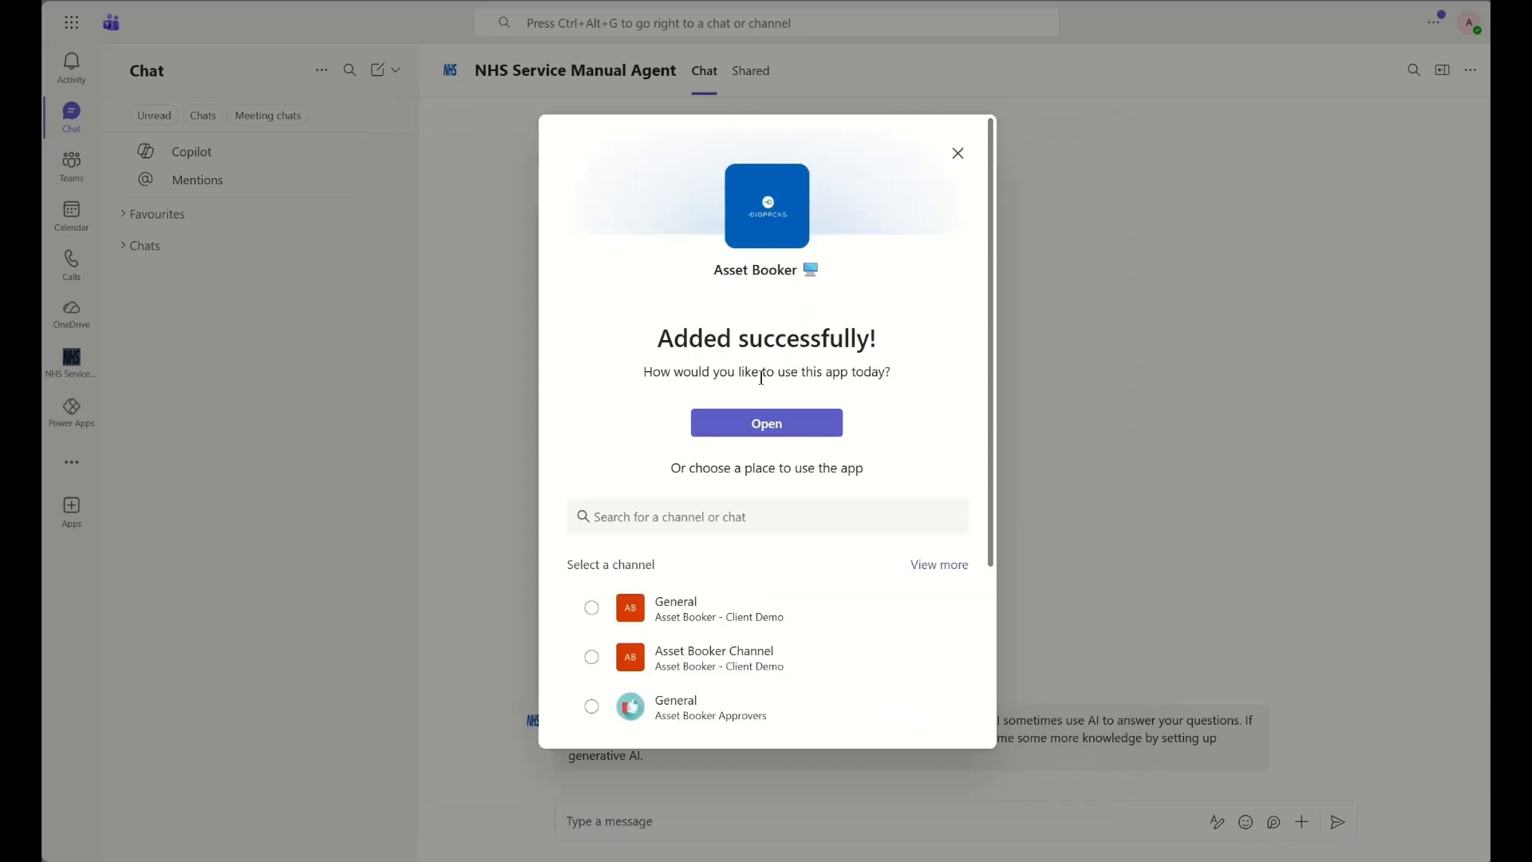
Choose Asset Booker Channel in the Asset Booker - Client Demo team as the place to use the app
scroll(735, 635, "down", 2)
scroll(740, 654, "down", 2)
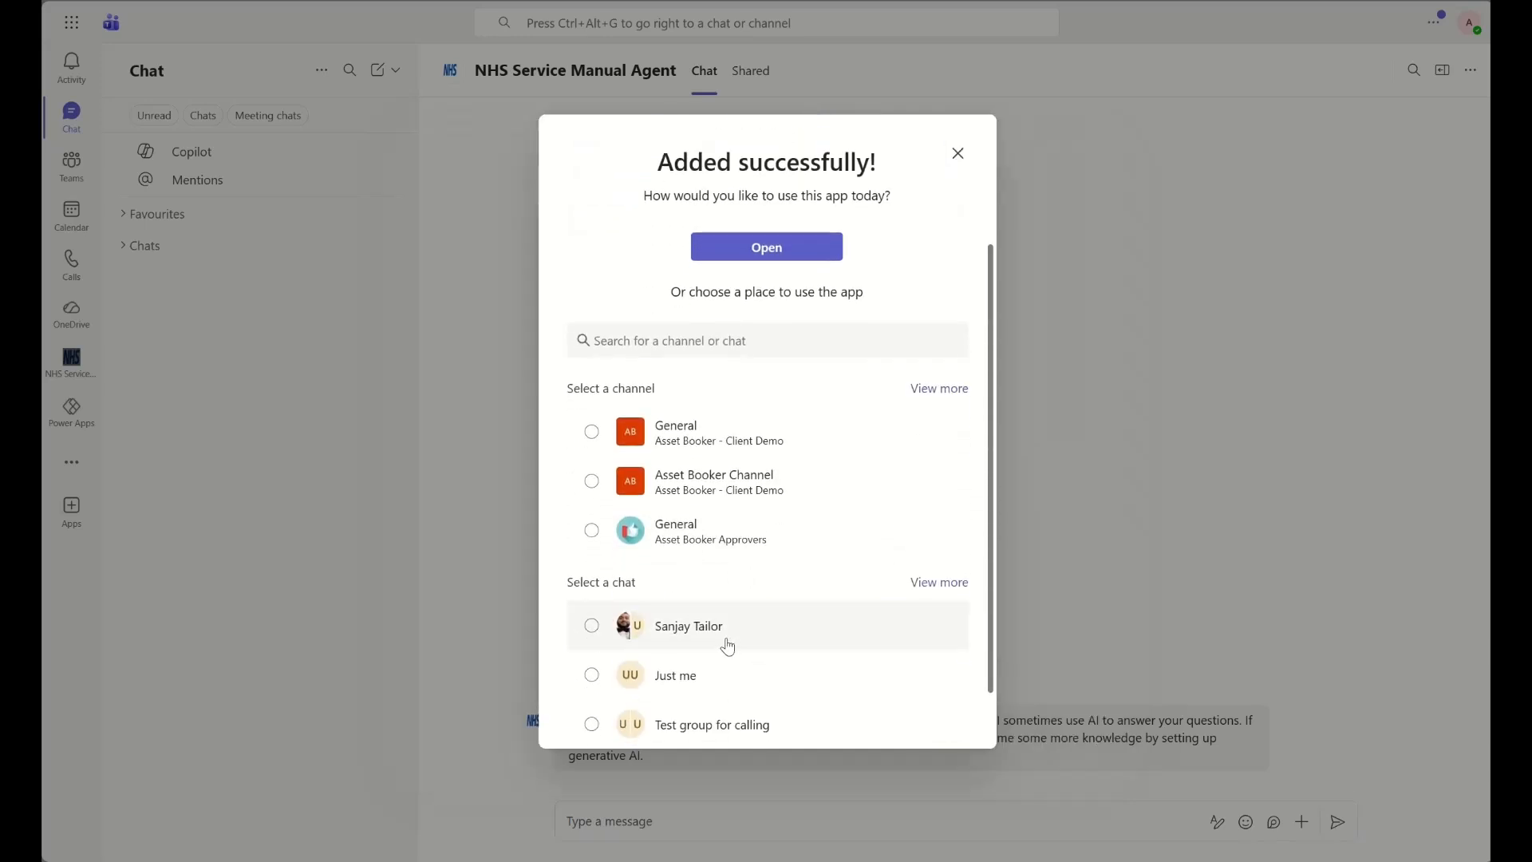
left_click(603, 486)
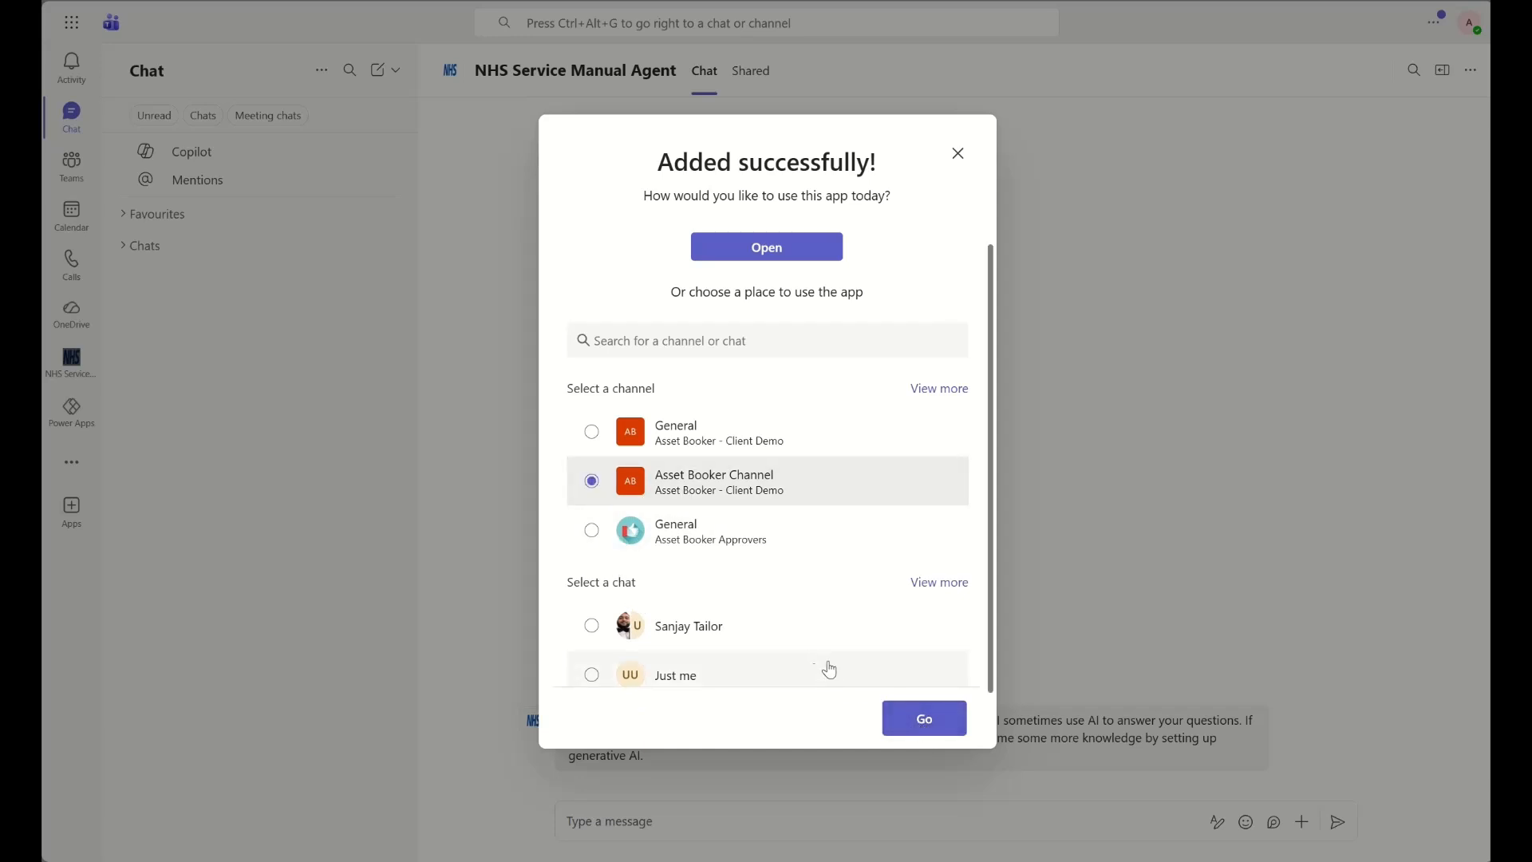
left_click(927, 722)
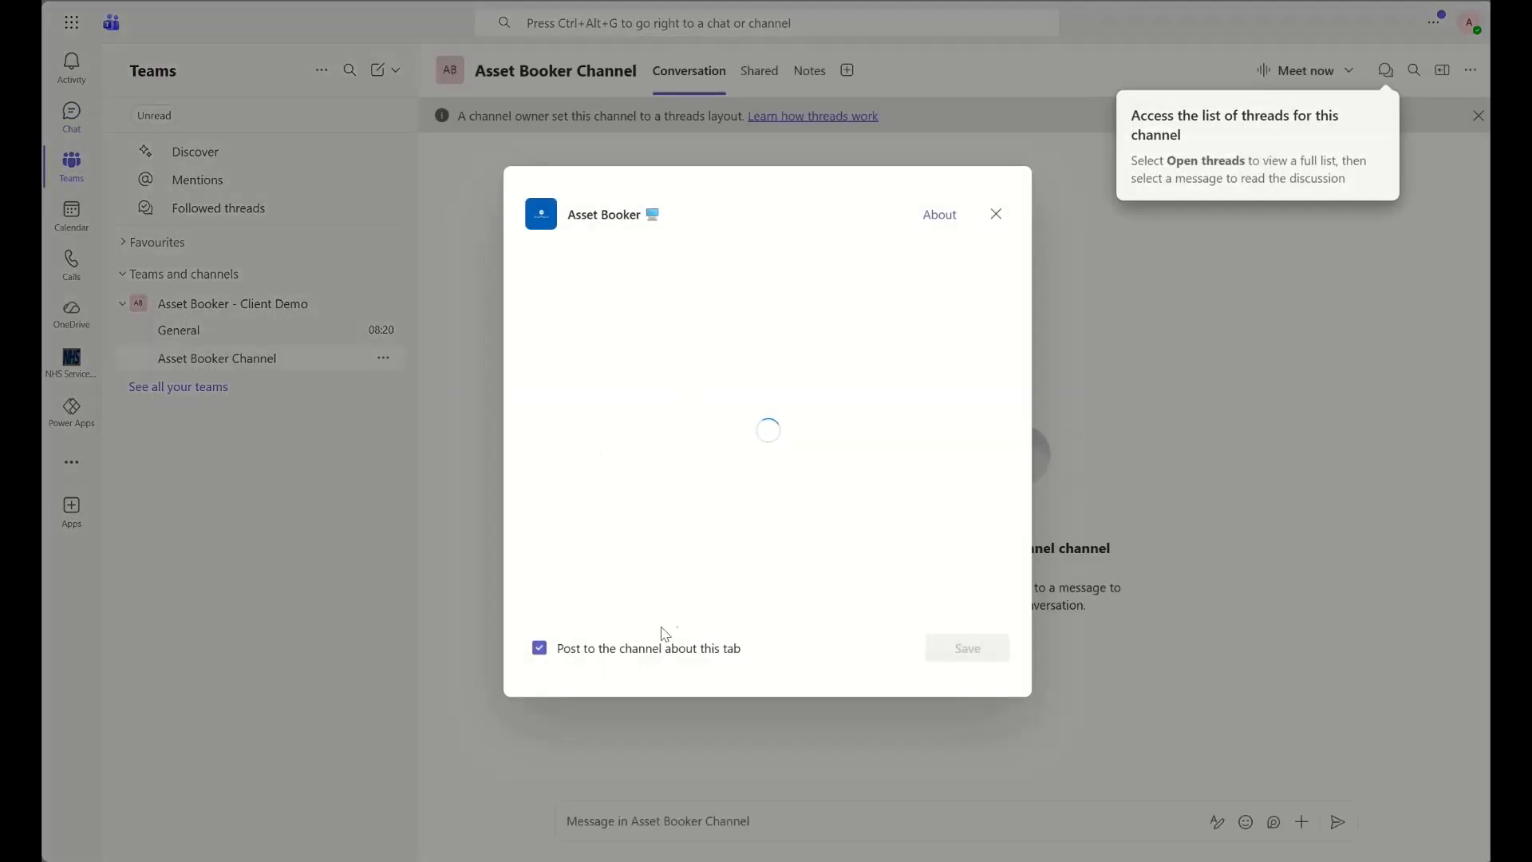
Save the Asset Booker tab without posting about it to the channel, close its setup dialog and reload Asset Booker Channel
left_click(649, 647)
left_click(941, 645)
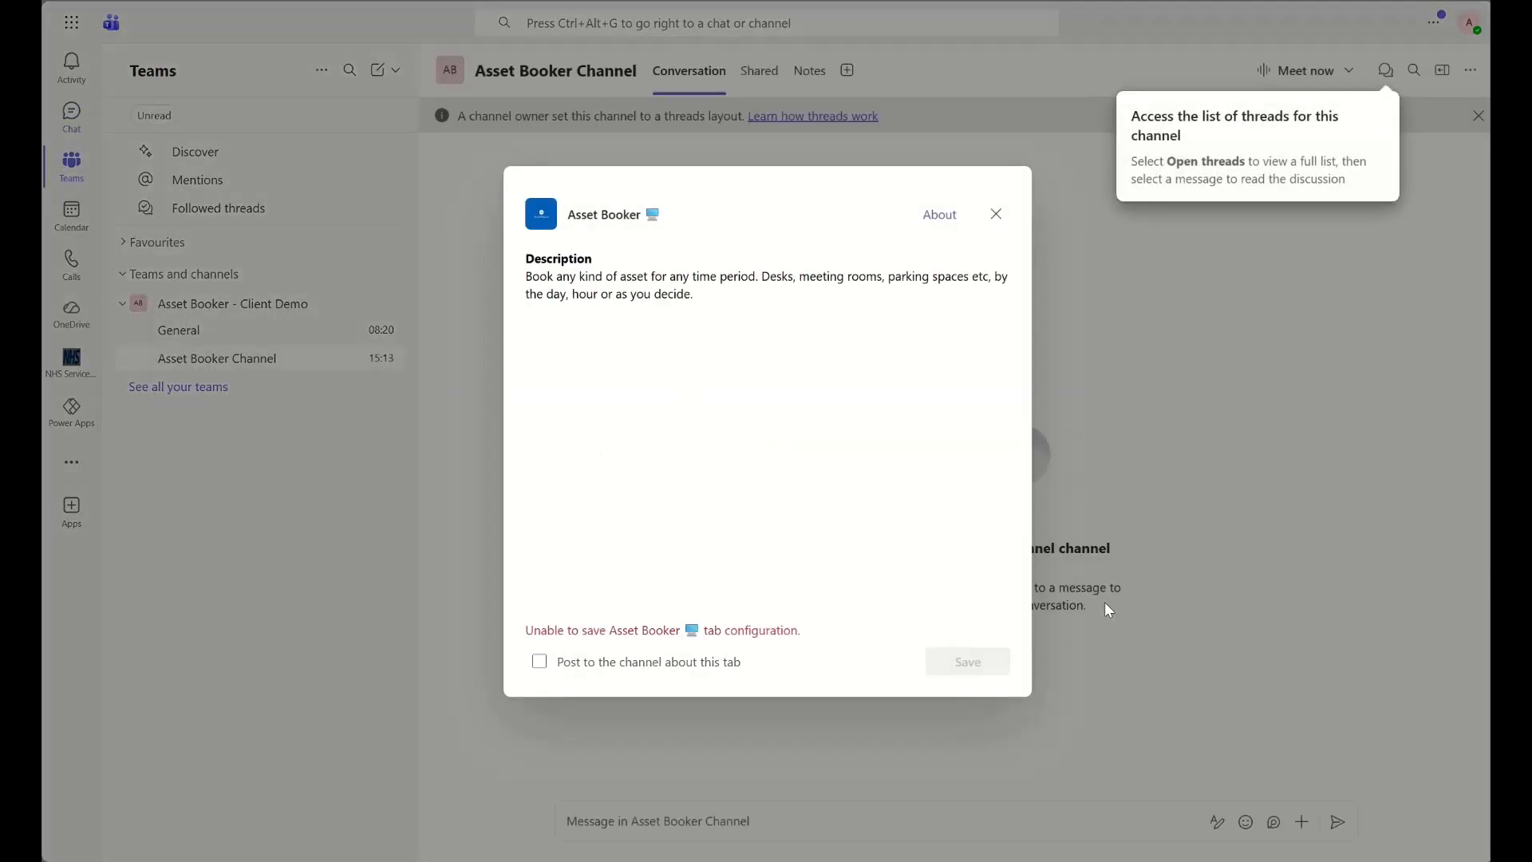
left_click(997, 216)
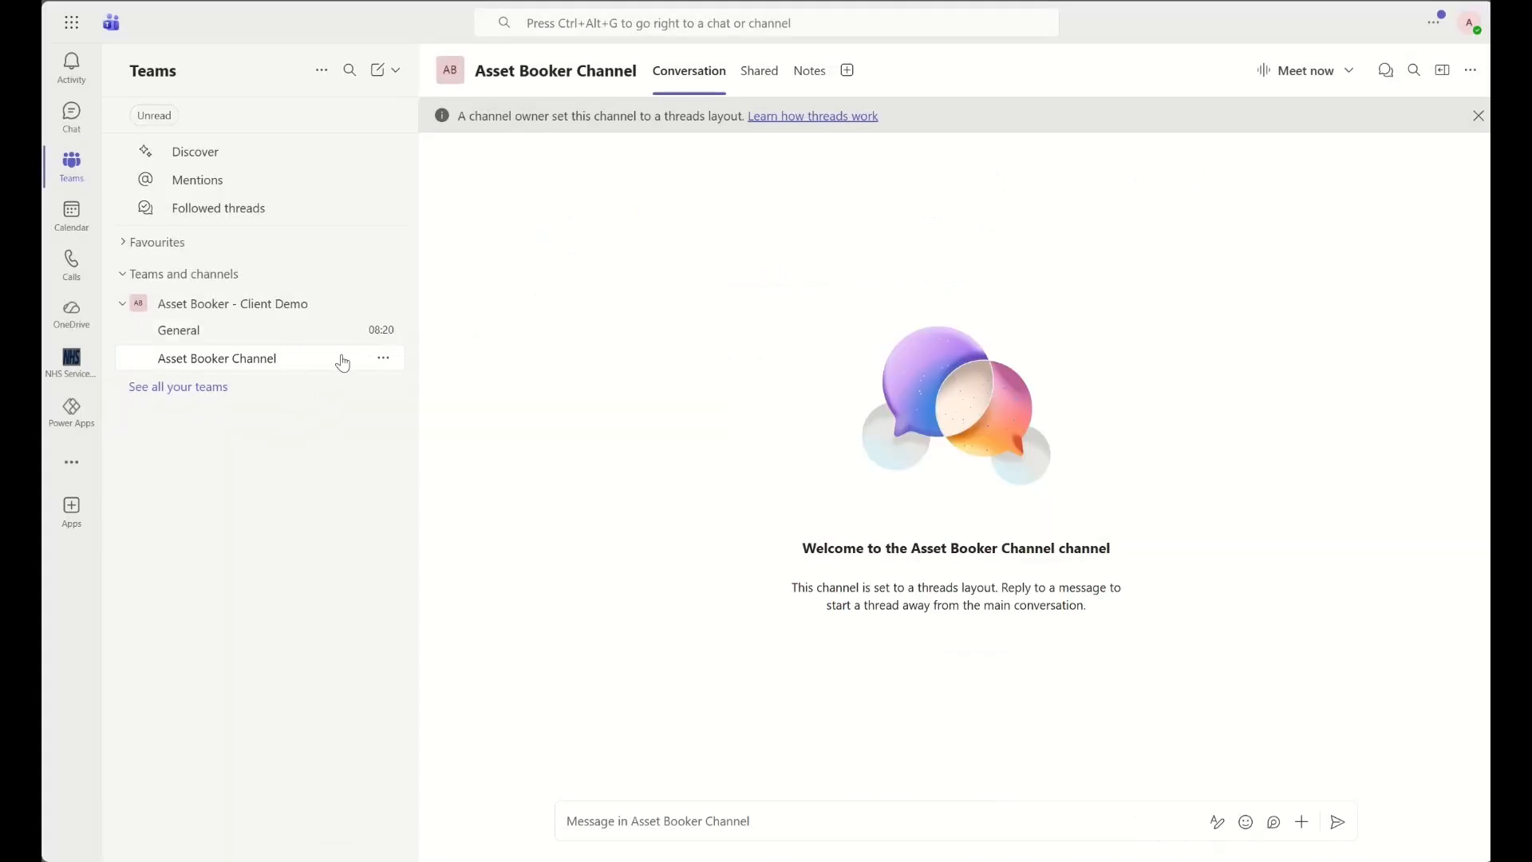
left_click(276, 331)
left_click(275, 361)
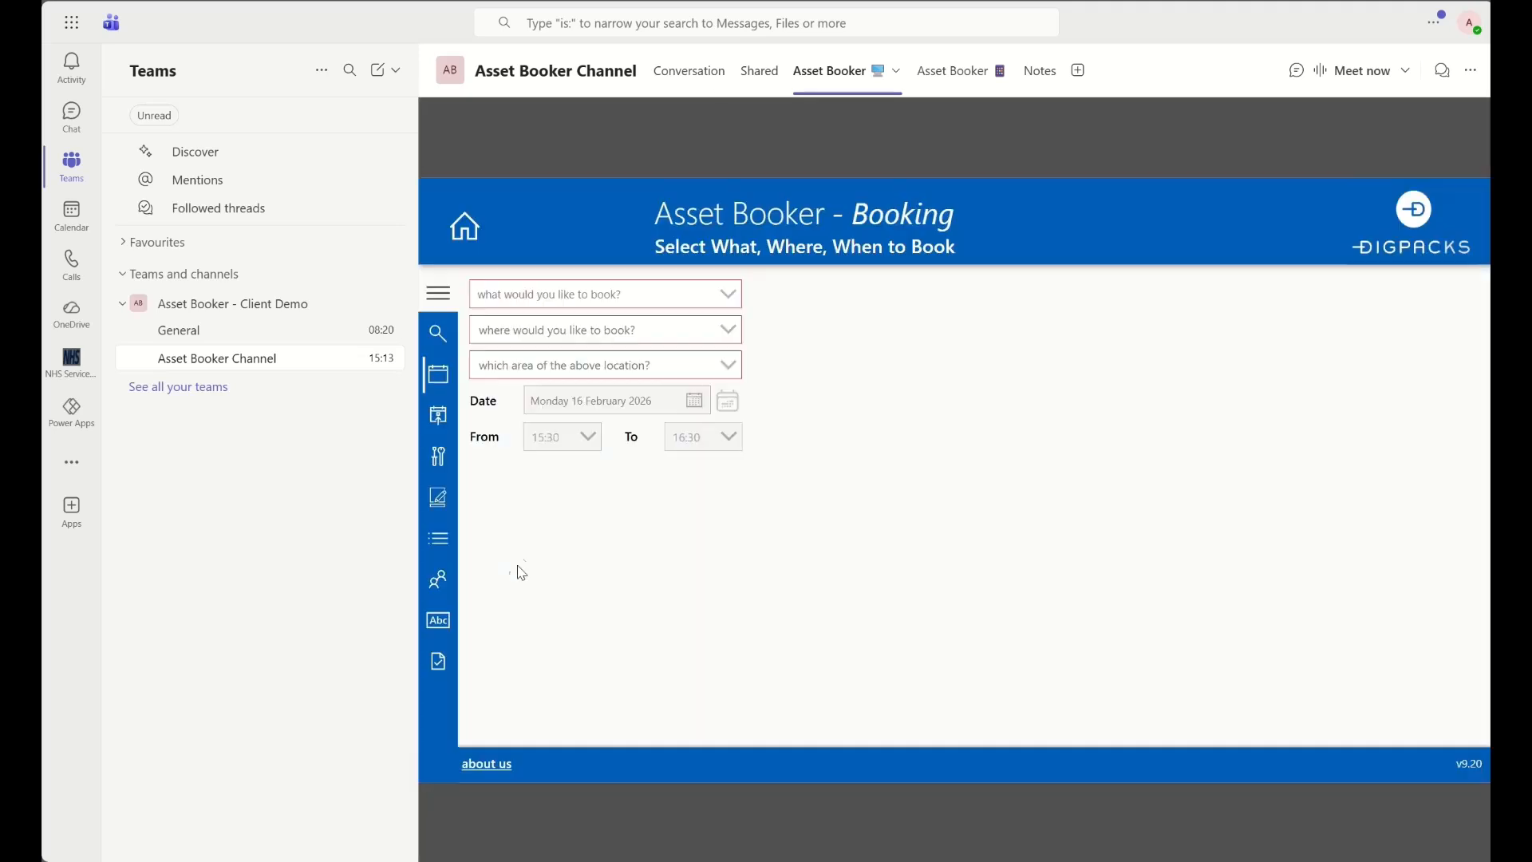
In the App Settings of Asset Booker's Admin Management, set the Mobile Tab Link to the copied link of the mobile app's channel tab
left_click(436, 574)
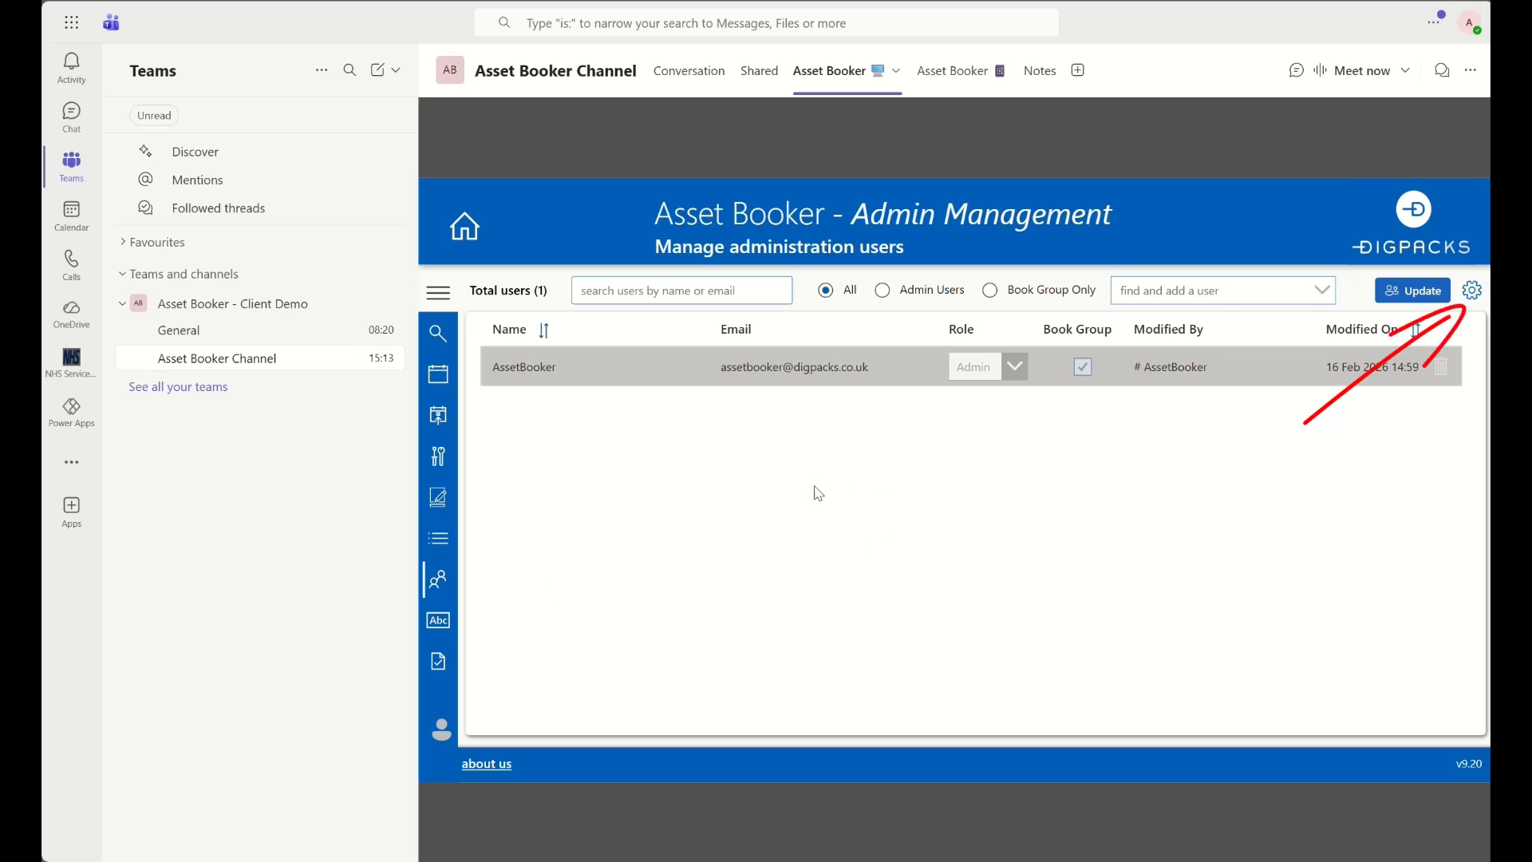
left_click(1468, 293)
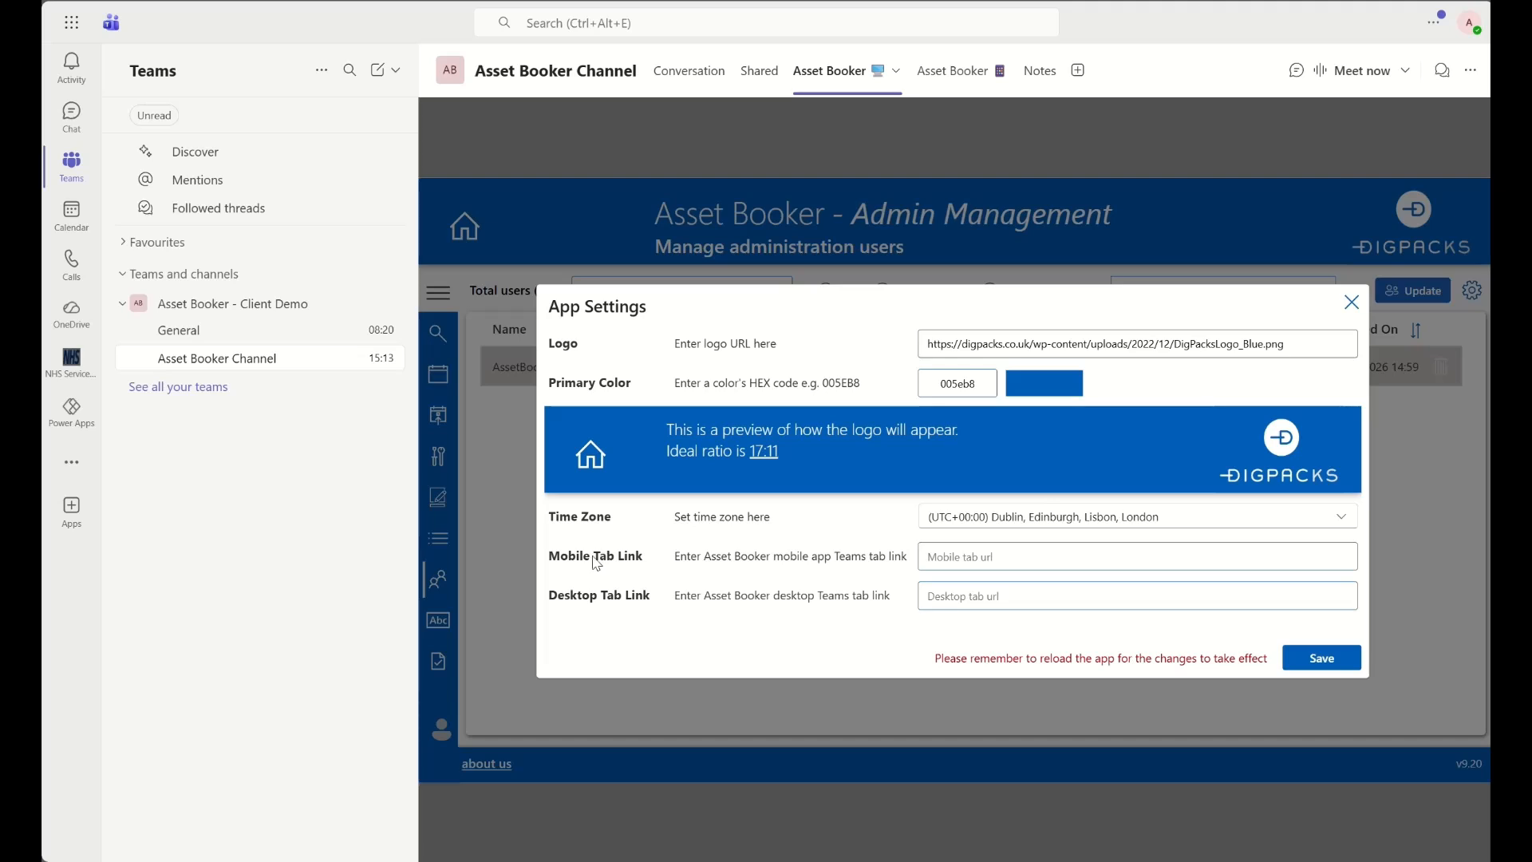
right_click(971, 85)
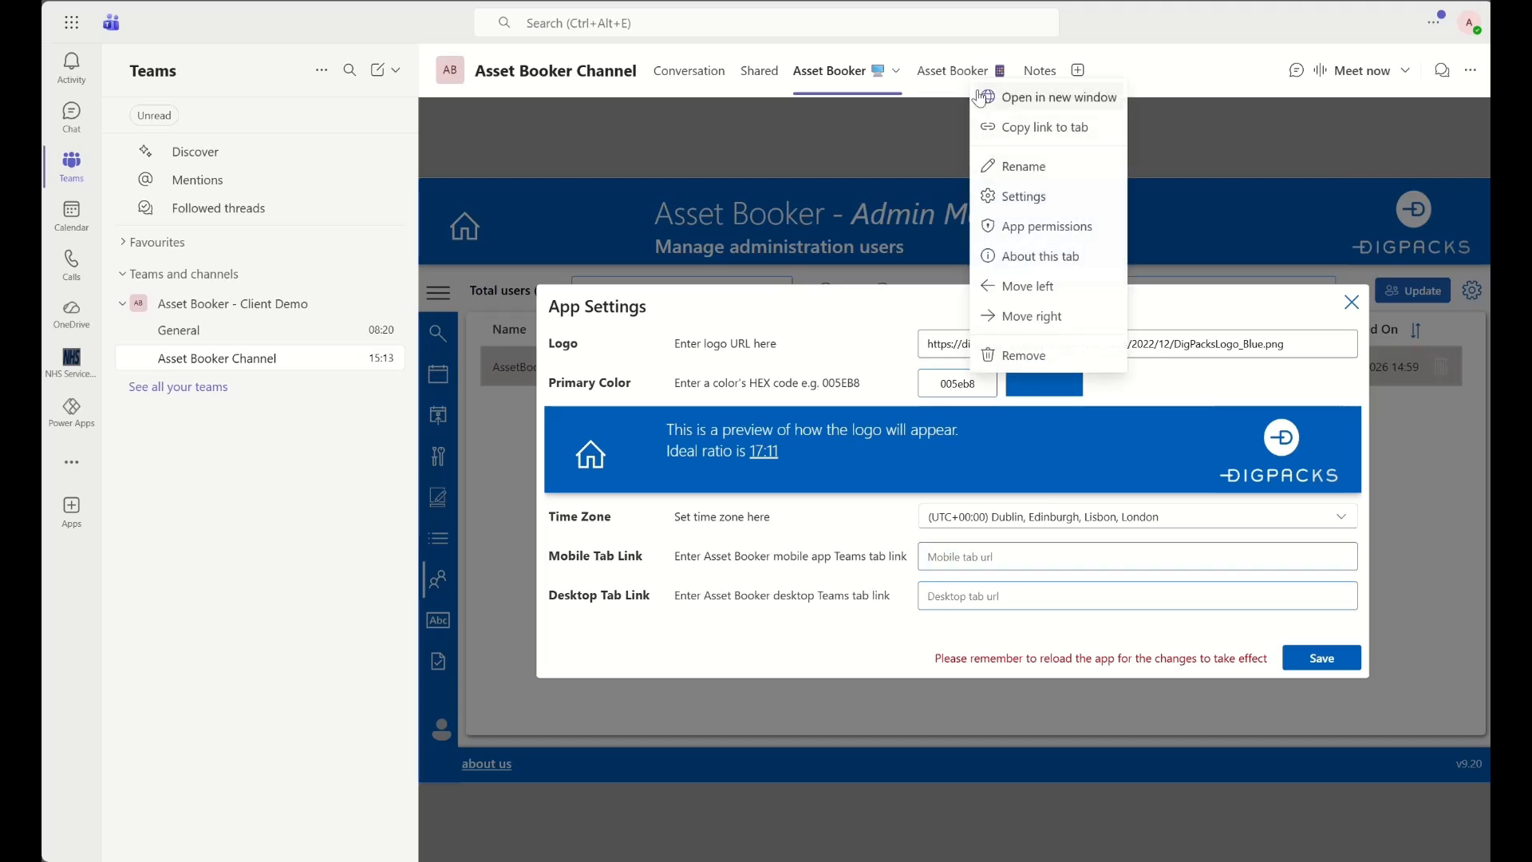
left_click(1011, 137)
right_click(954, 556)
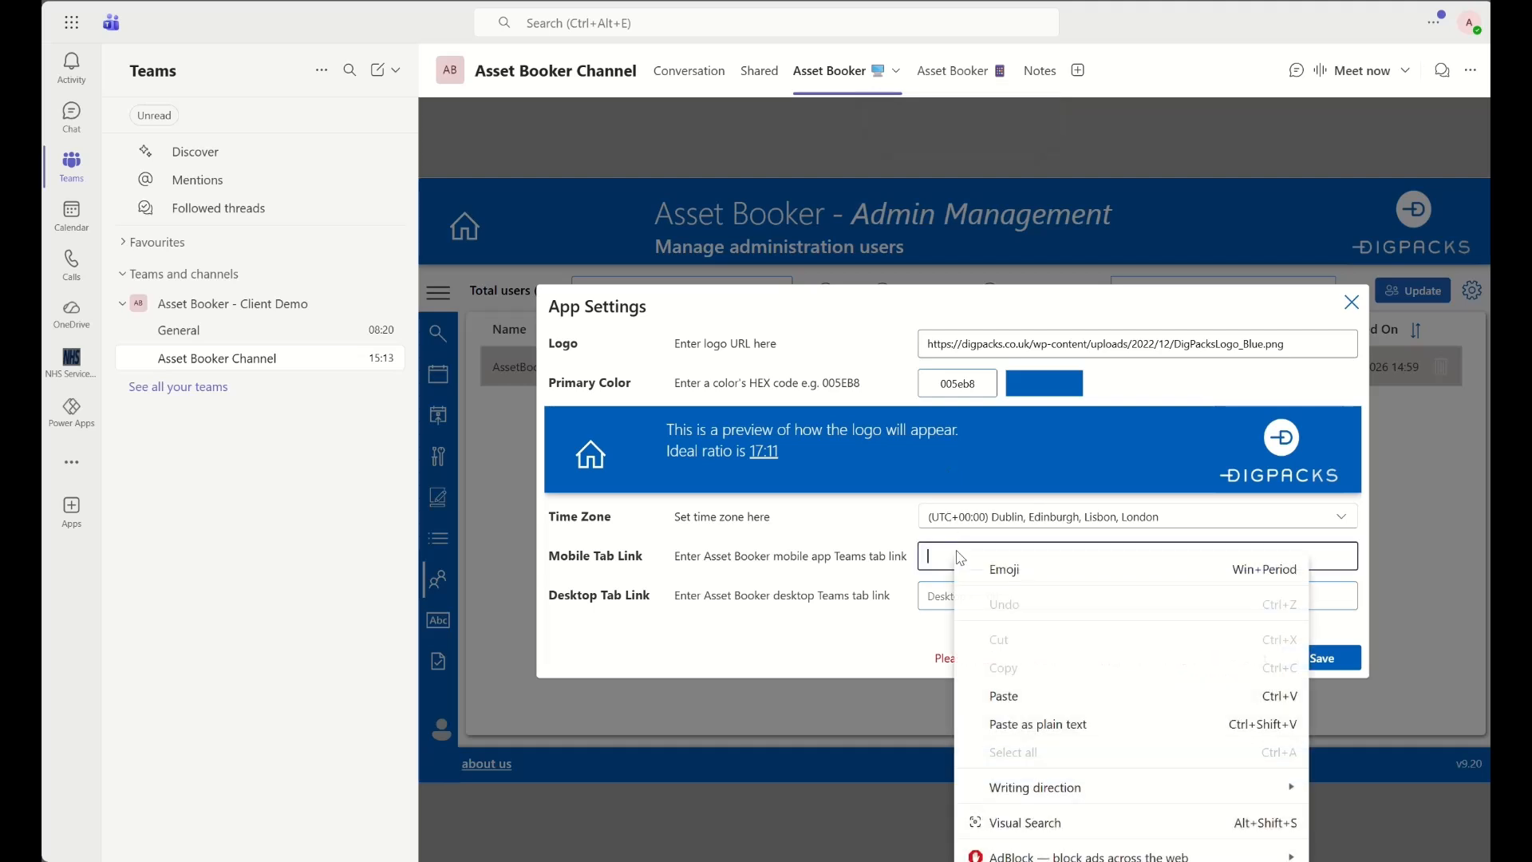
left_click(1030, 695)
Set the Desktop Tab Link to the copied link of the desktop Asset Booker tab and save the app settings
left_click(989, 600)
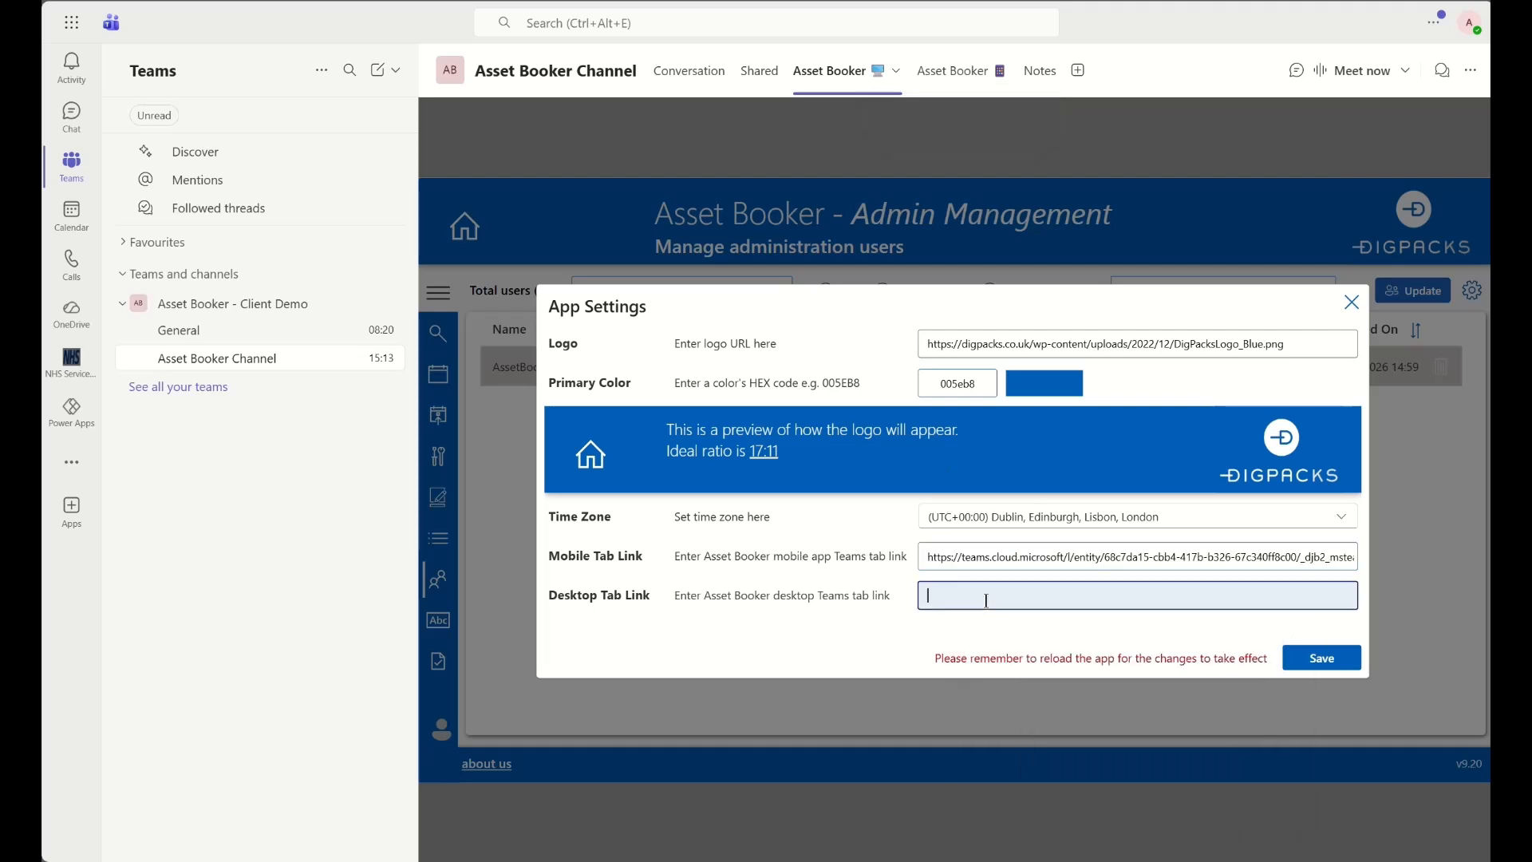
right_click(859, 94)
left_click(897, 182)
left_click(941, 594)
key("ctrl+v")
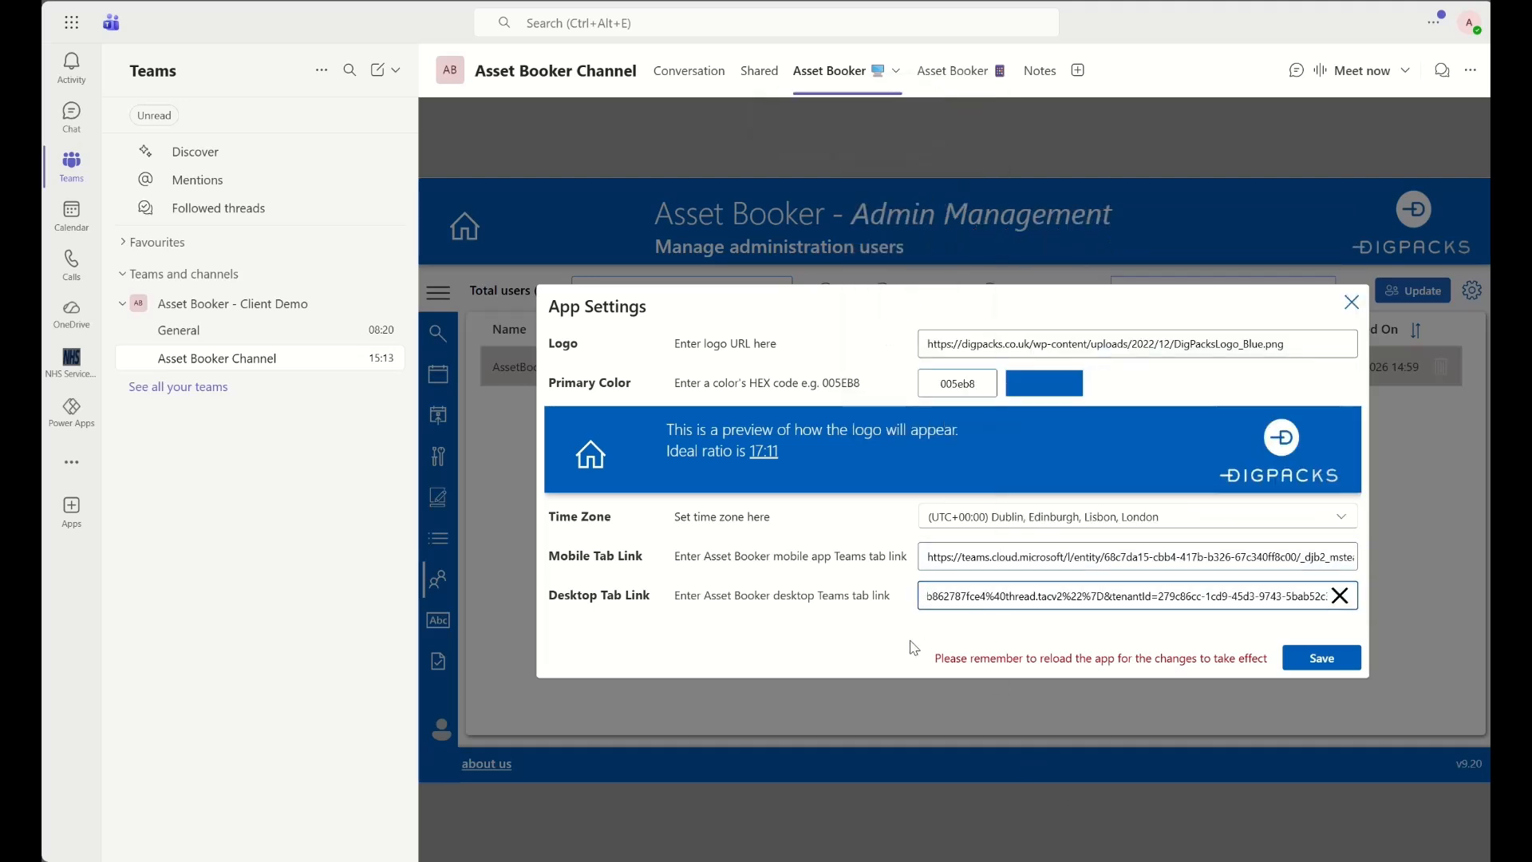
left_click(933, 636)
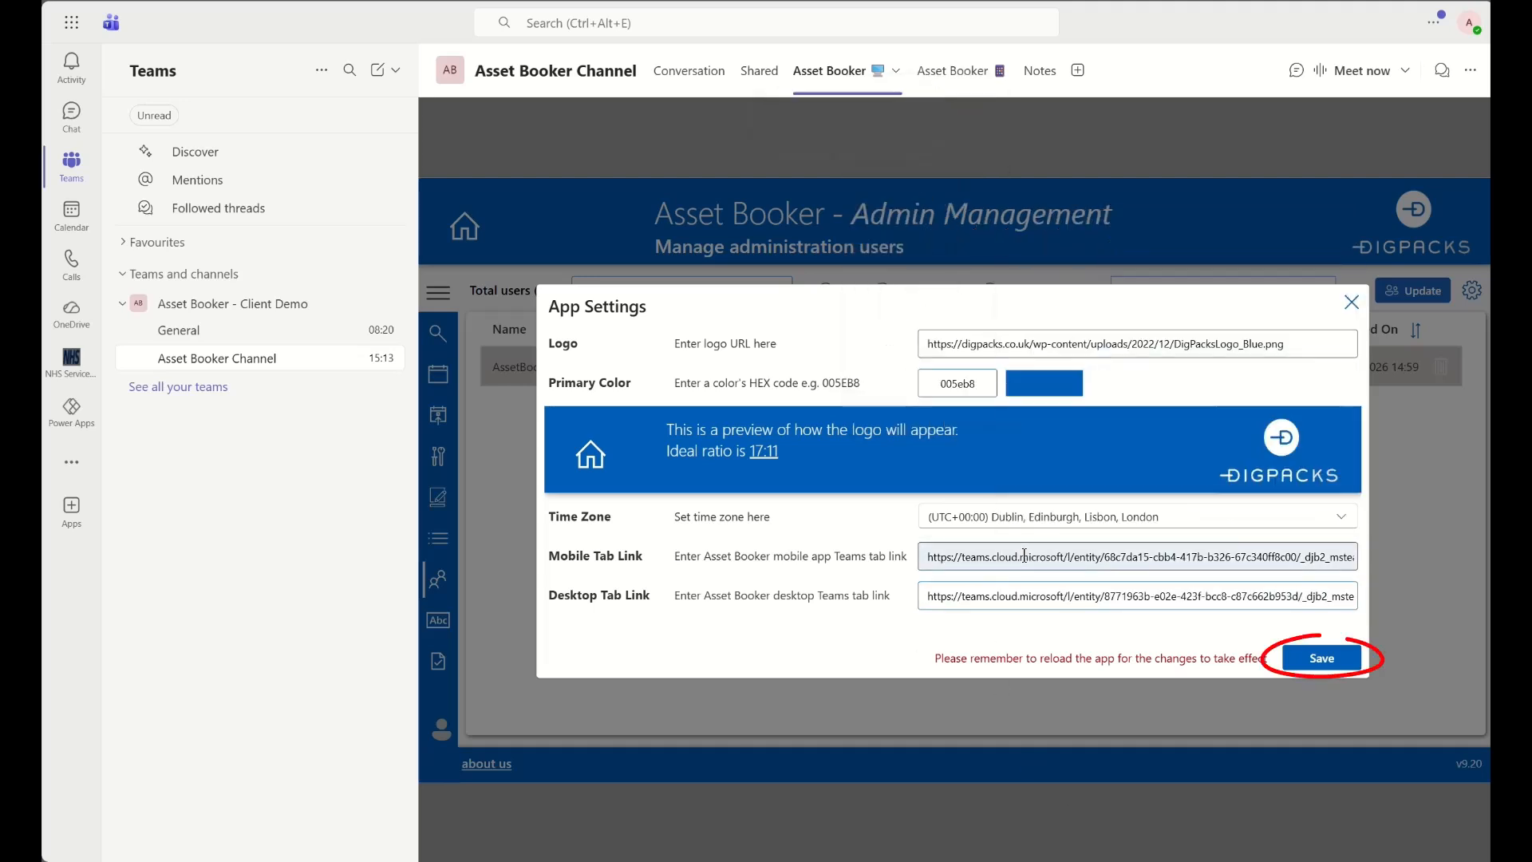
left_click(1321, 659)
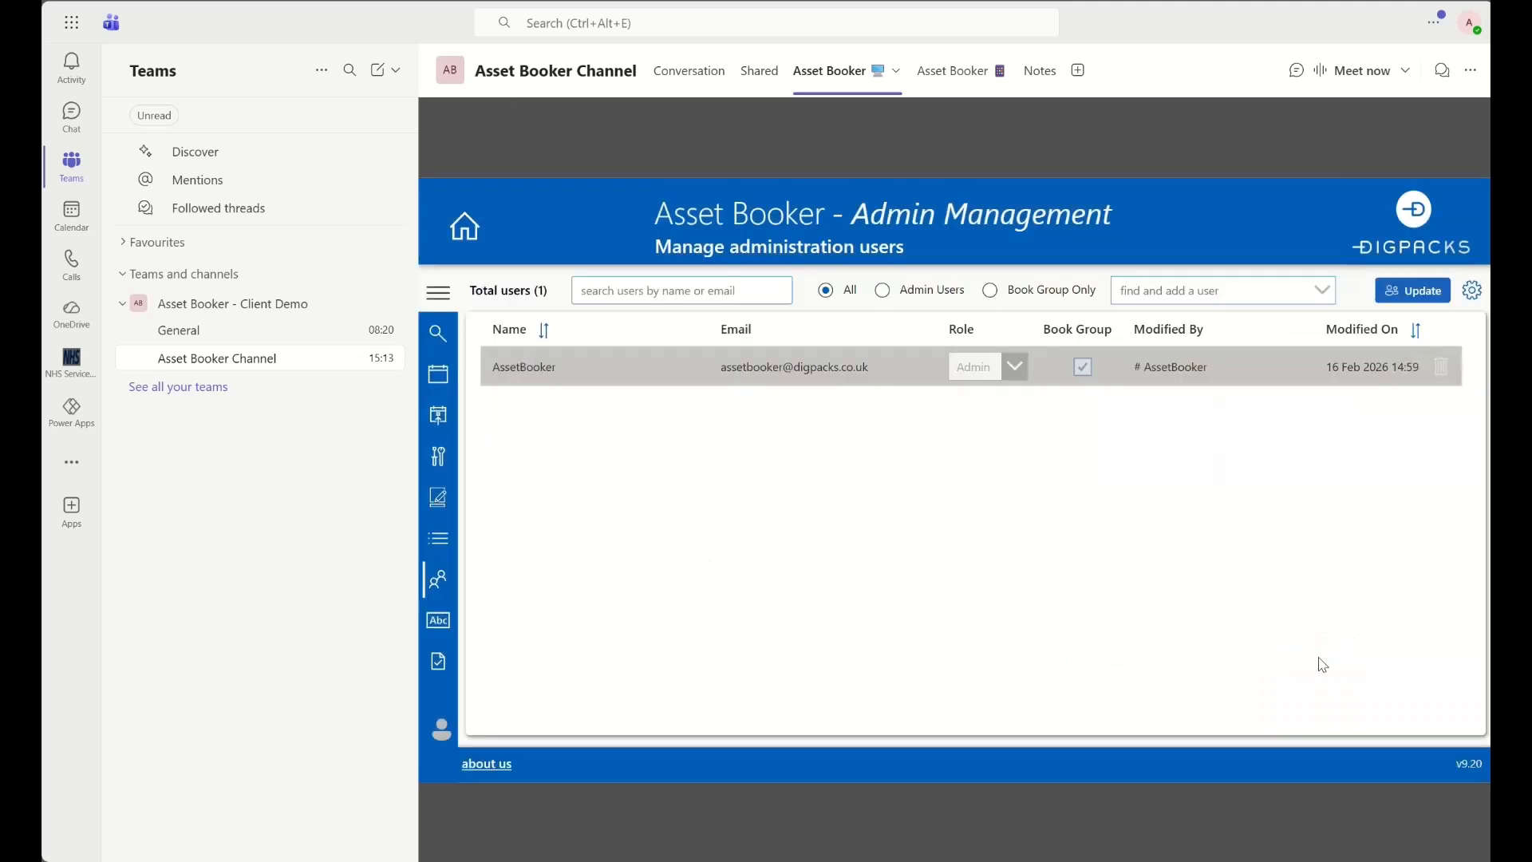